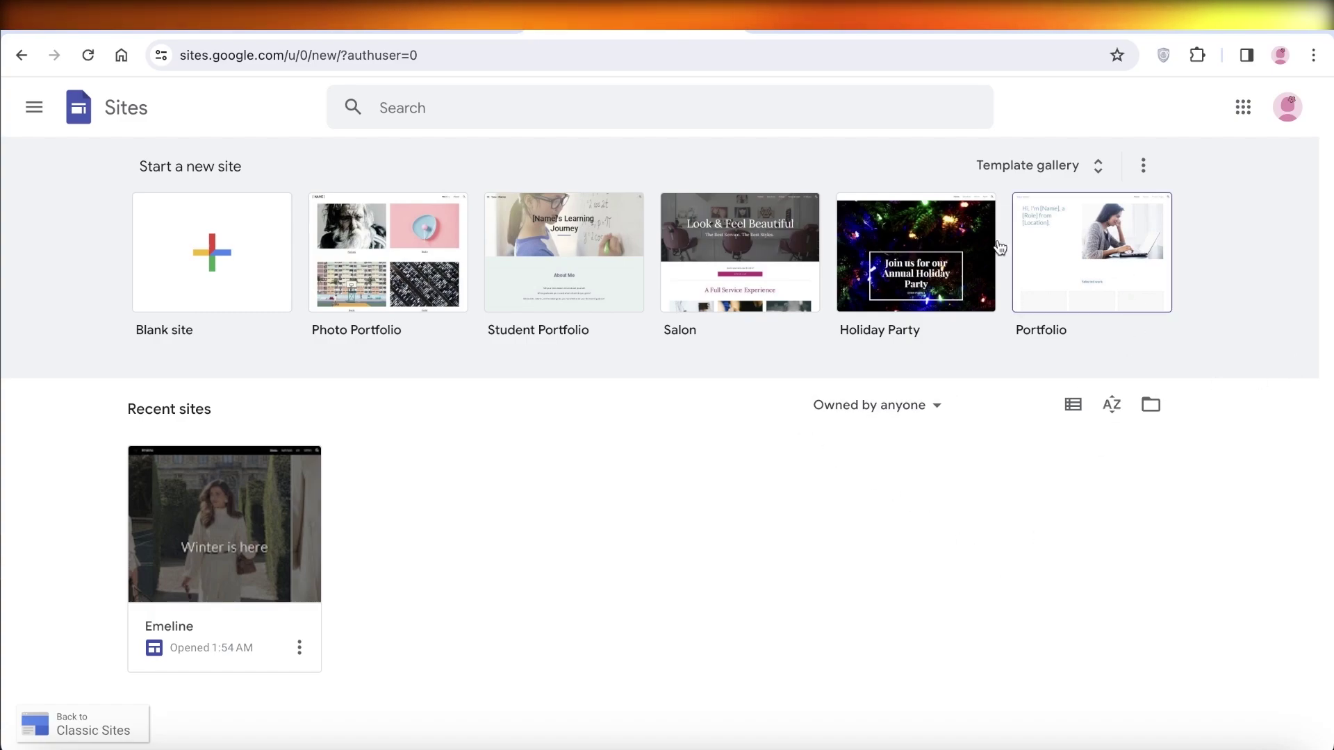
pyautogui.click(1035, 165)
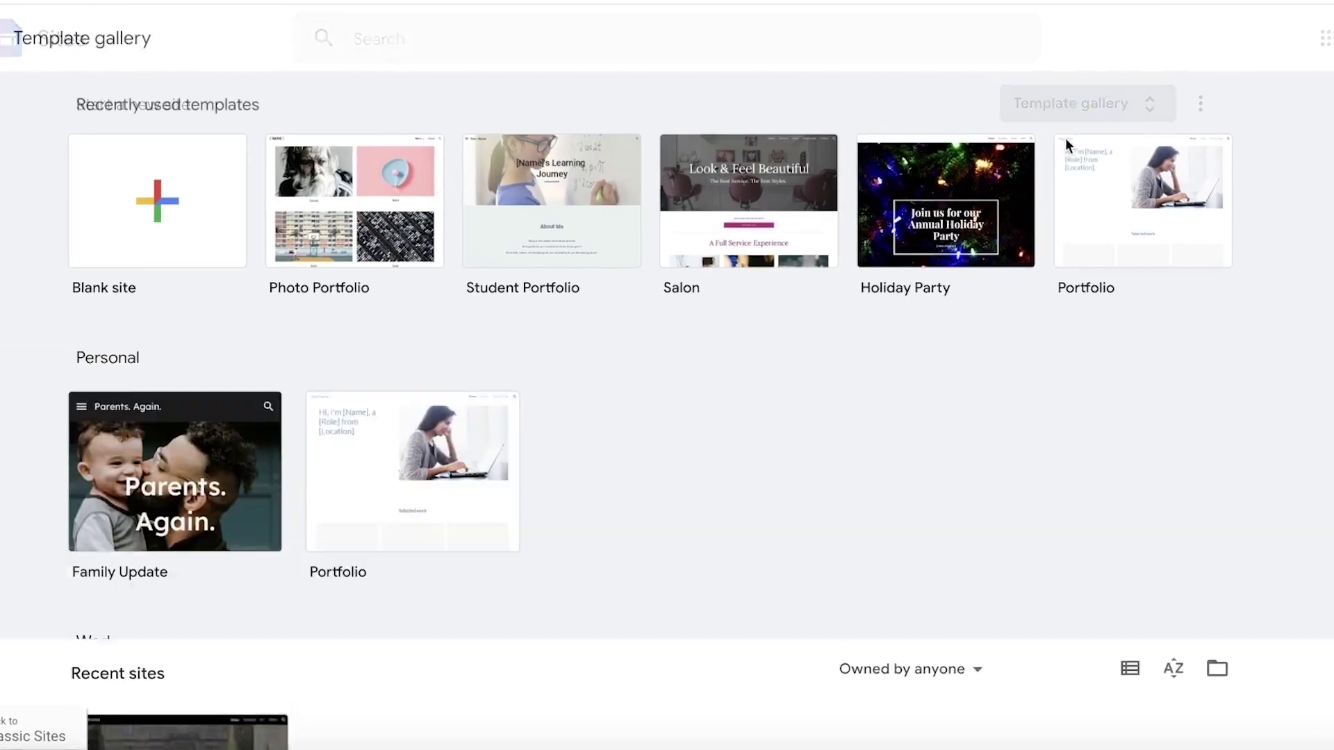
pyautogui.scroll(-10, 1284, 385)
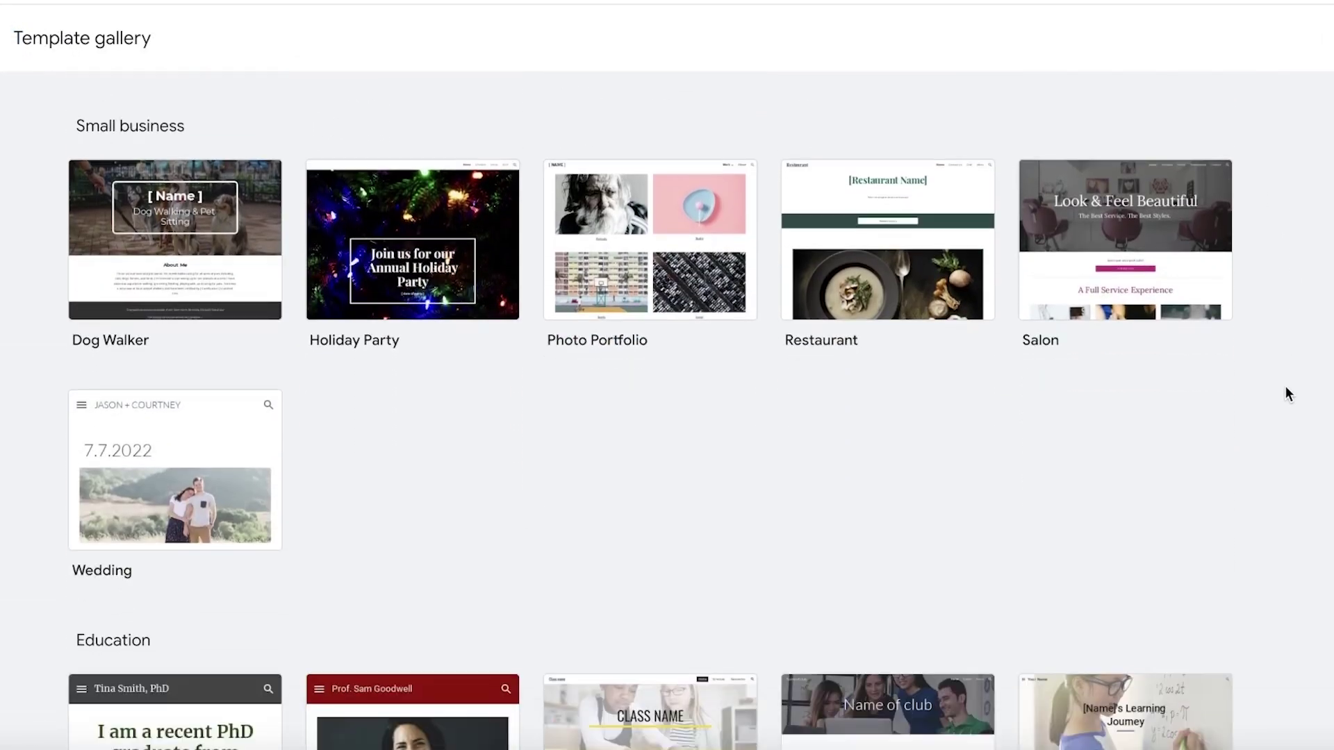
pyautogui.scroll(10, 1285, 386)
pyautogui.scroll(-7, 1104, 215)
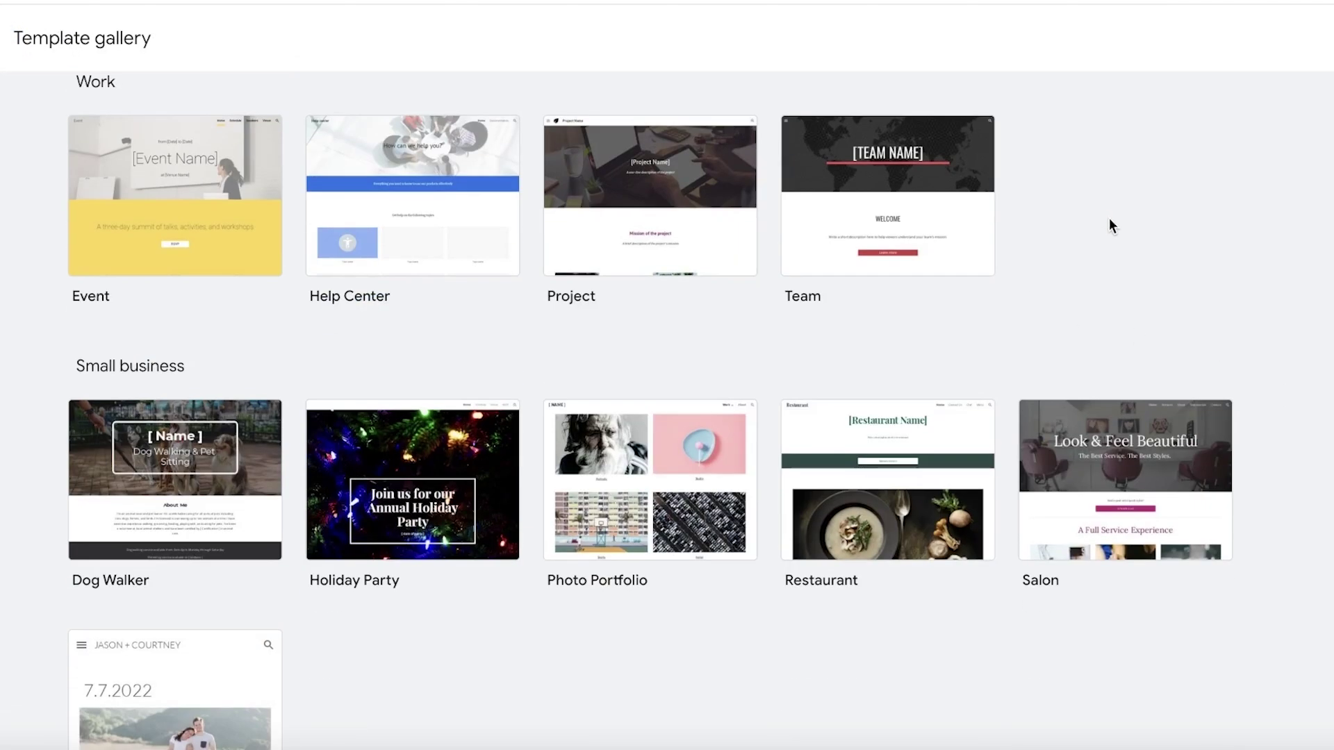
pyautogui.scroll(-5, 1111, 223)
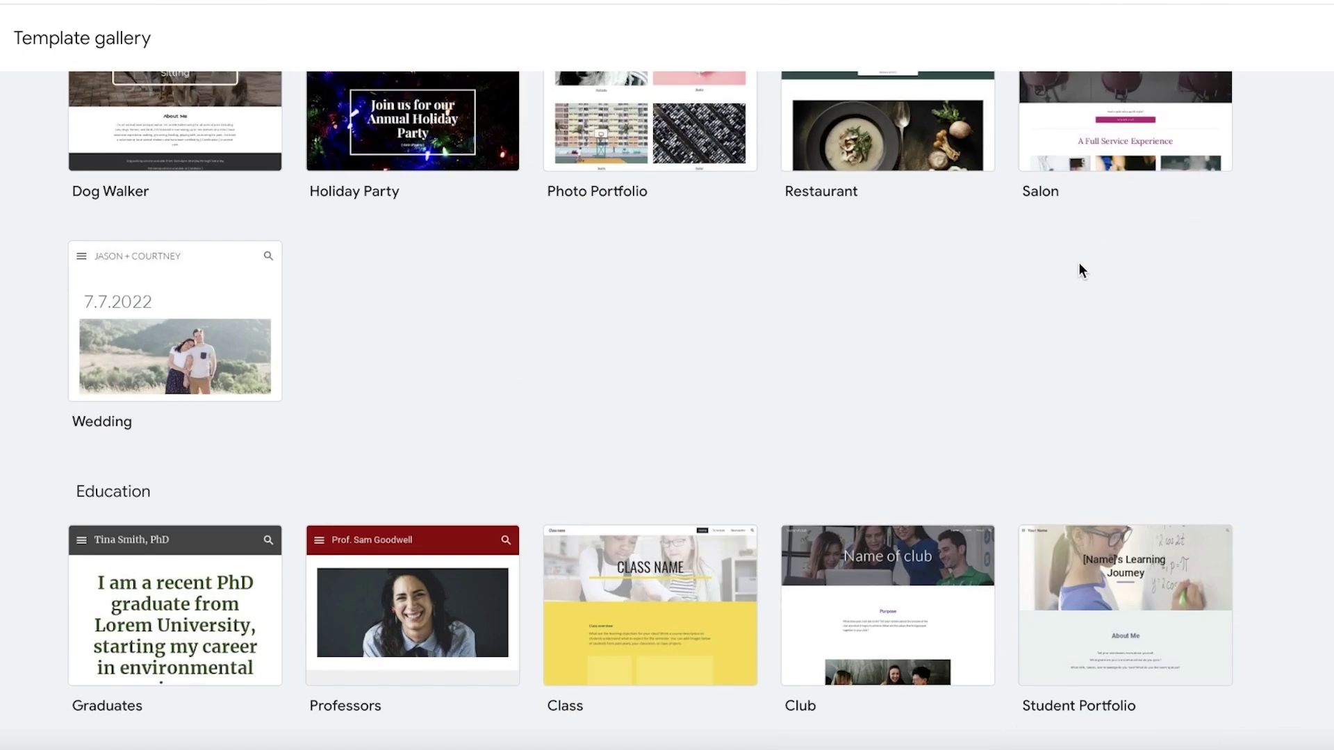
pyautogui.scroll(1, 336, 405)
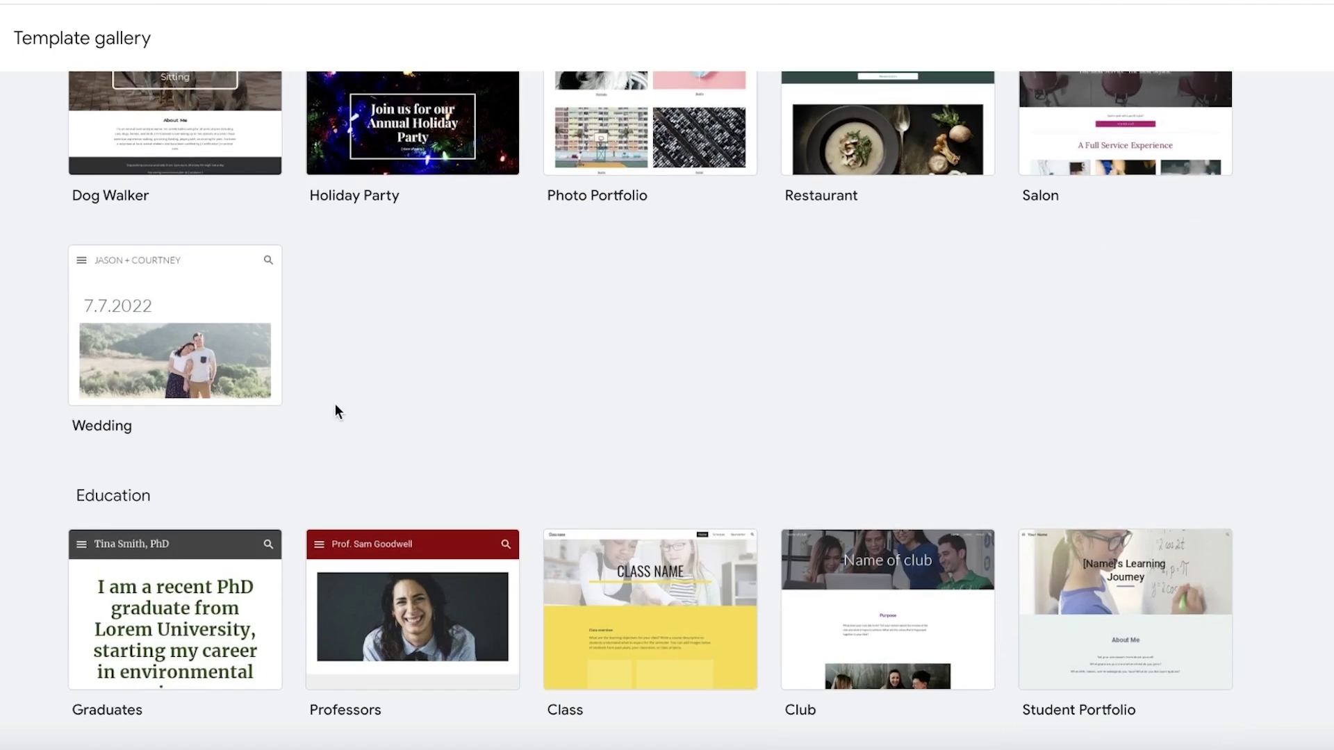
pyautogui.scroll(7, 159, 485)
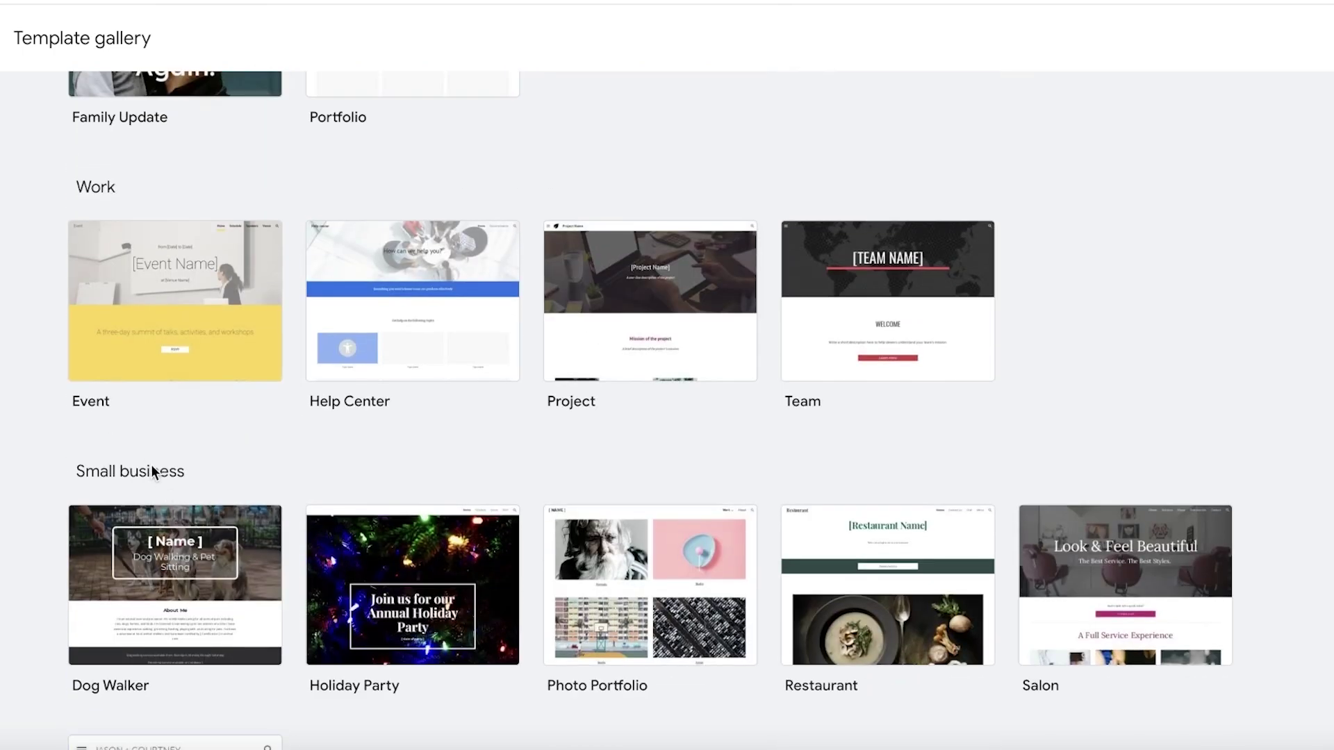
pyautogui.scroll(5, 158, 479)
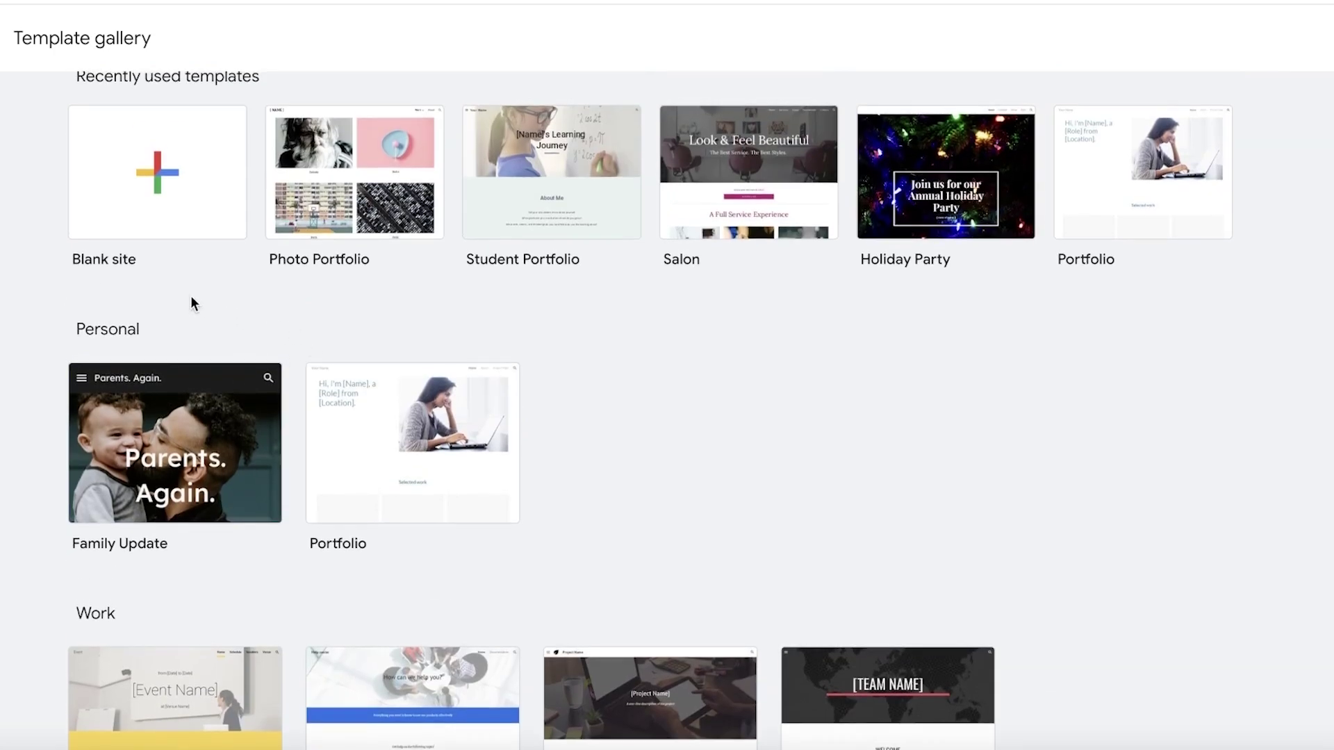
pyautogui.scroll(-12, 1165, 314)
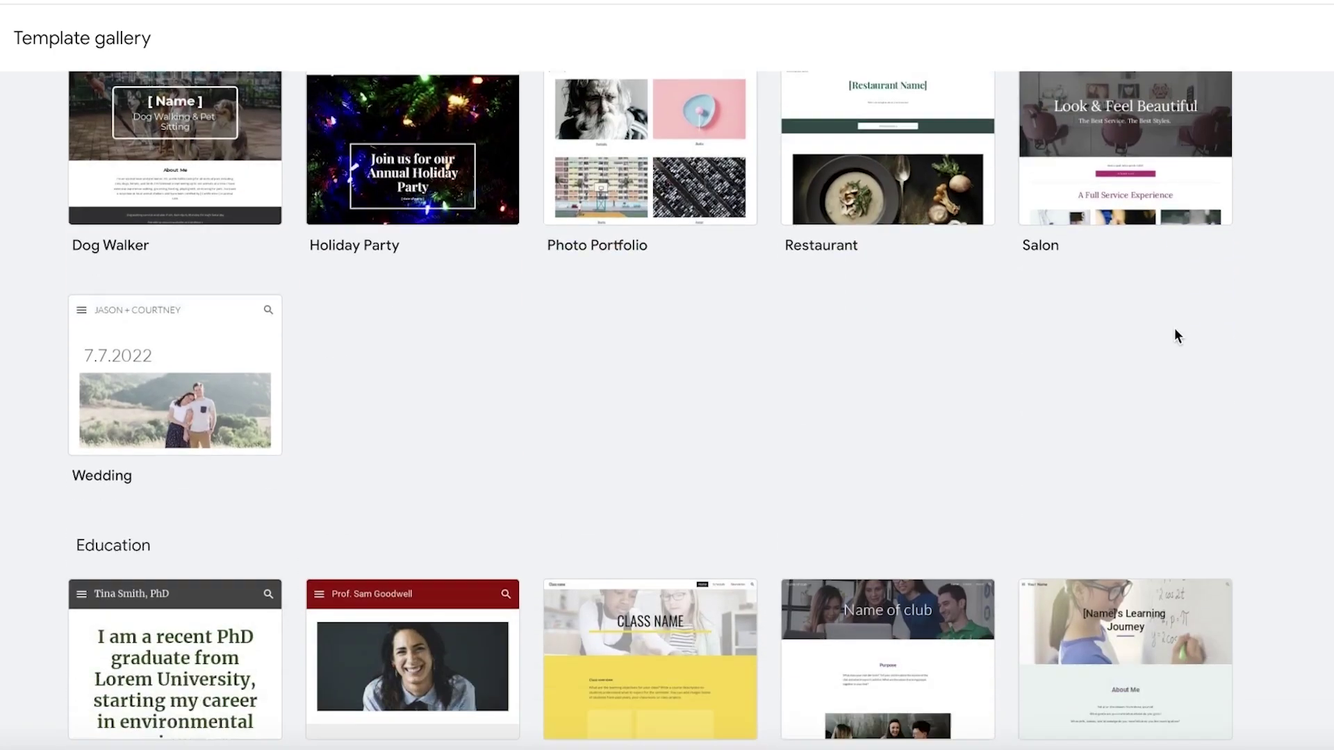
pyautogui.scroll(12, 1181, 337)
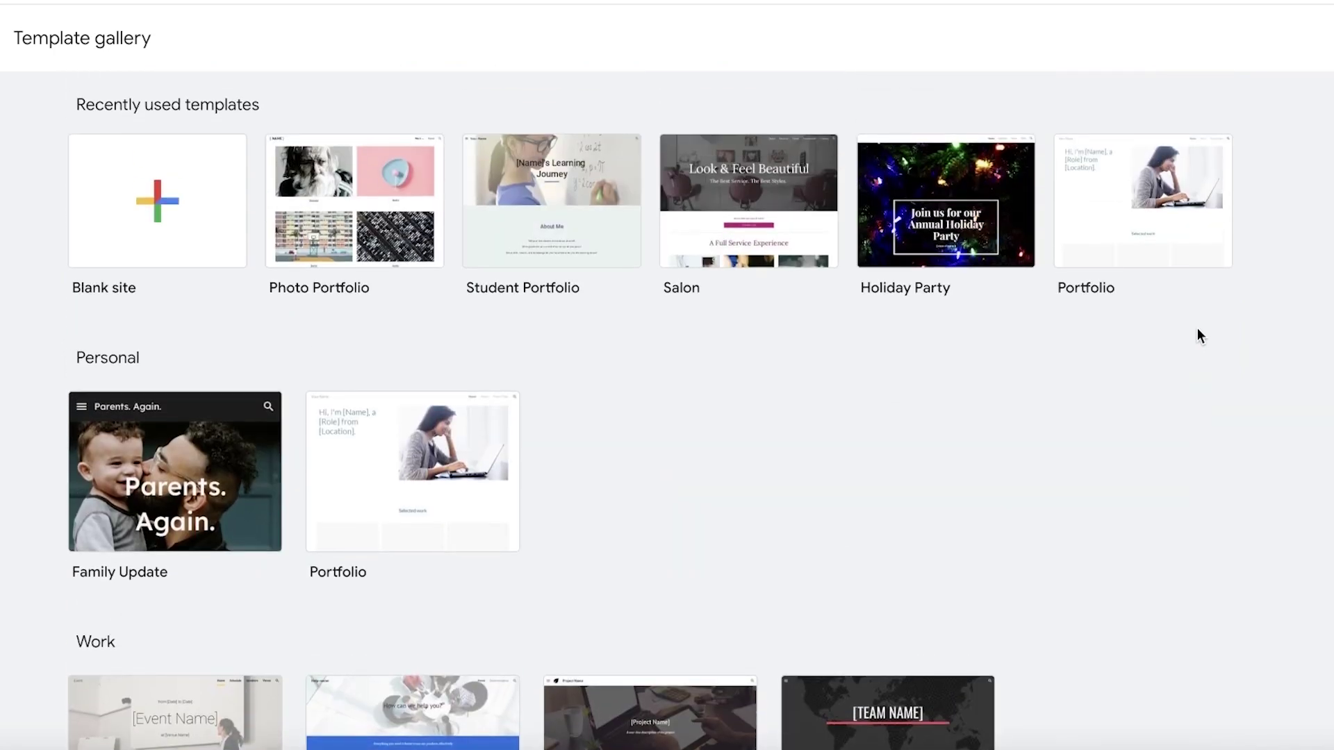
pyautogui.scroll(-8, 1186, 345)
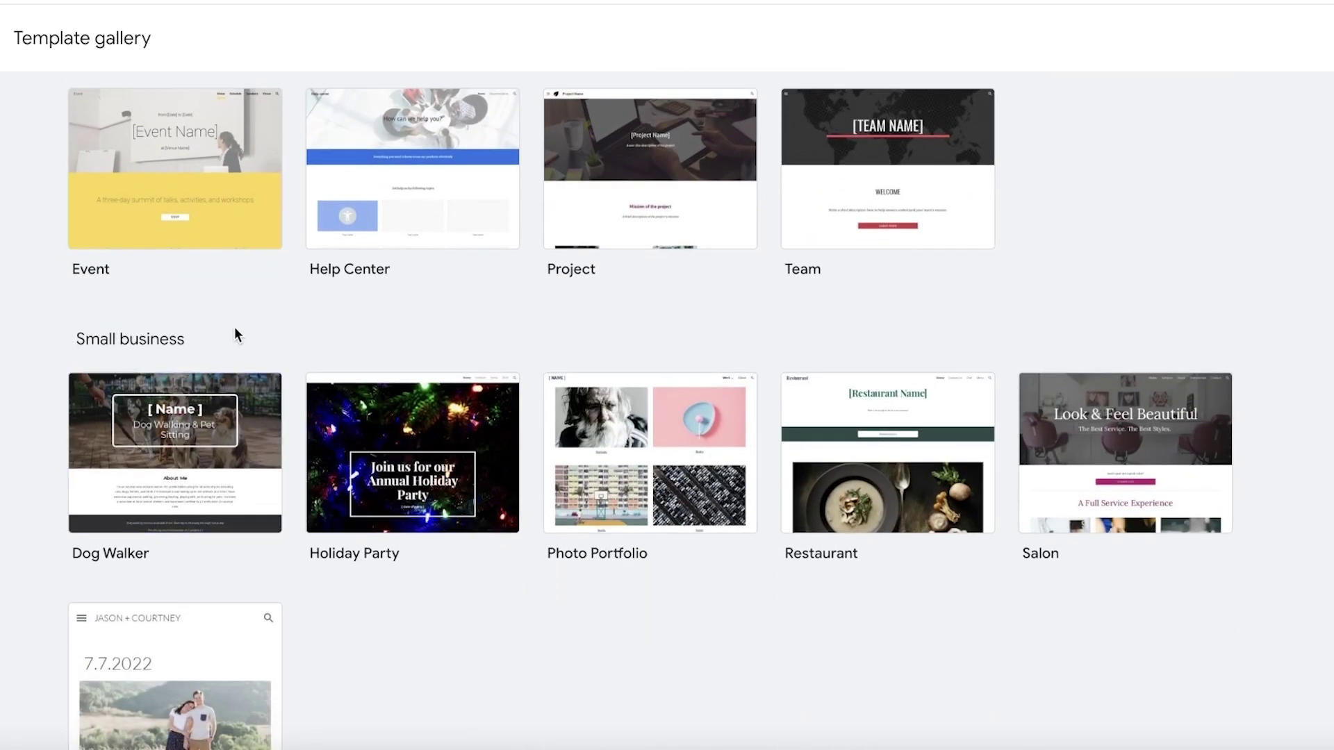
pyautogui.scroll(-3, 237, 337)
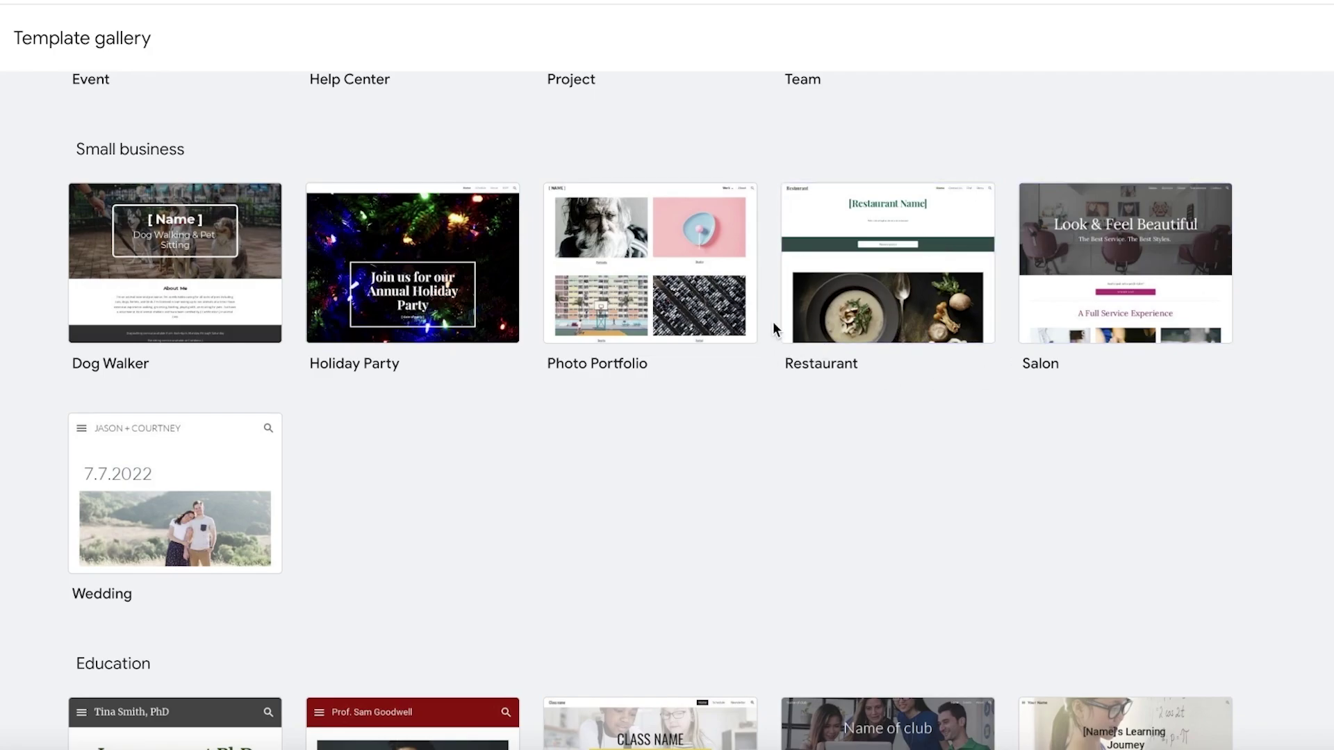
# - Create a new site from the Restaurant template, opening and cancelling Embed without adding anything
pyautogui.click(818, 301)
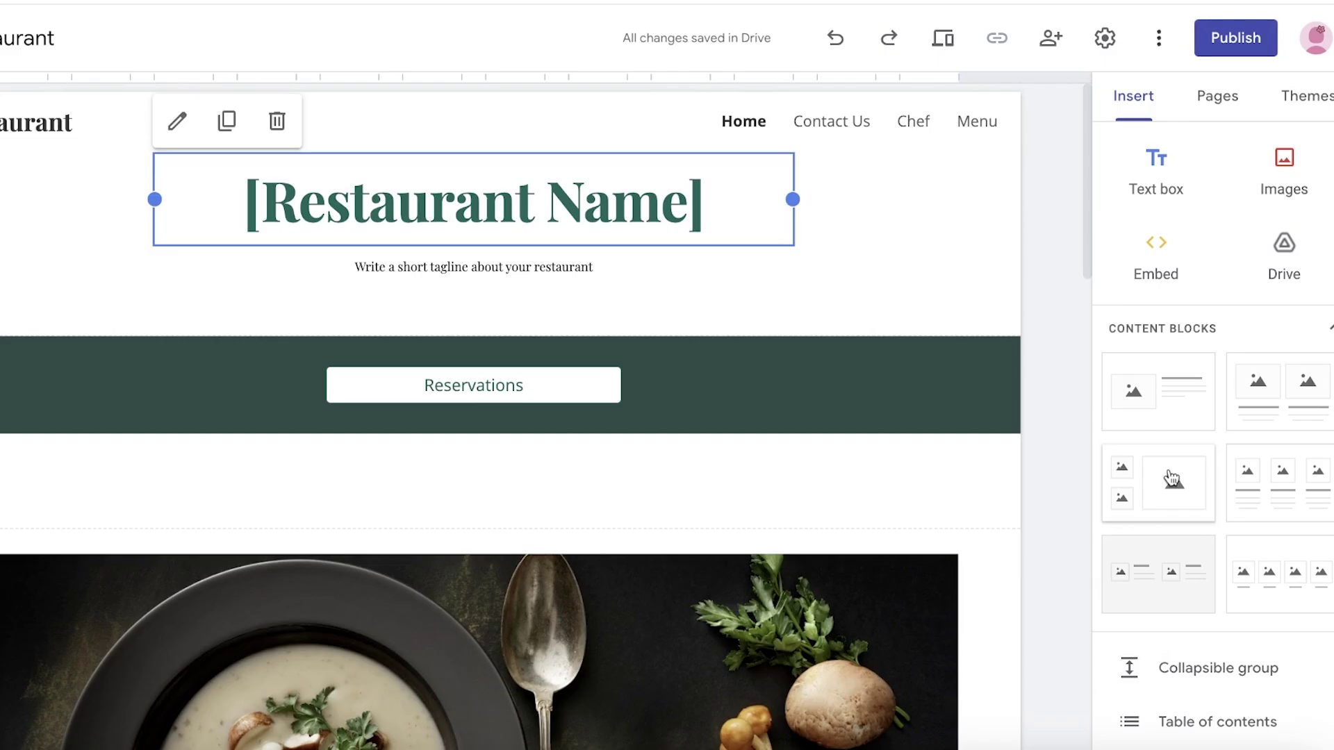
pyautogui.click(1141, 278)
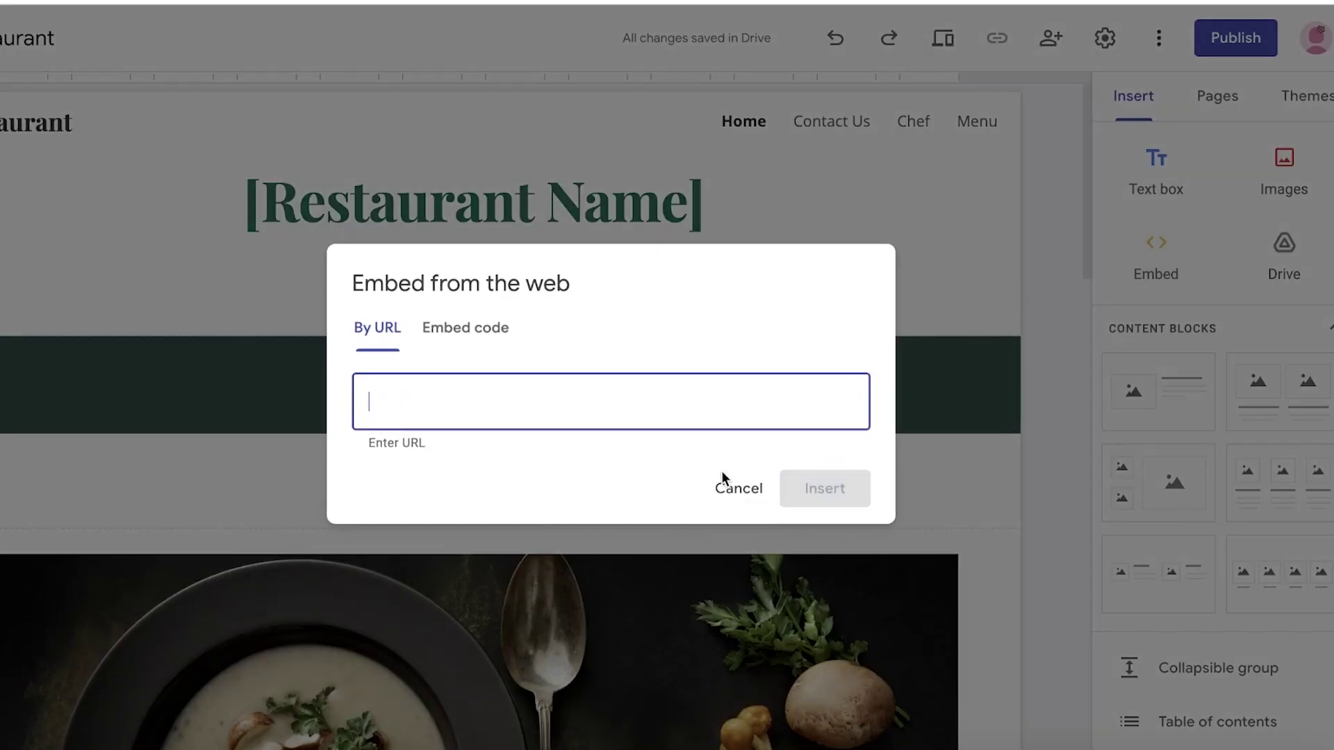
pyautogui.click(736, 486)
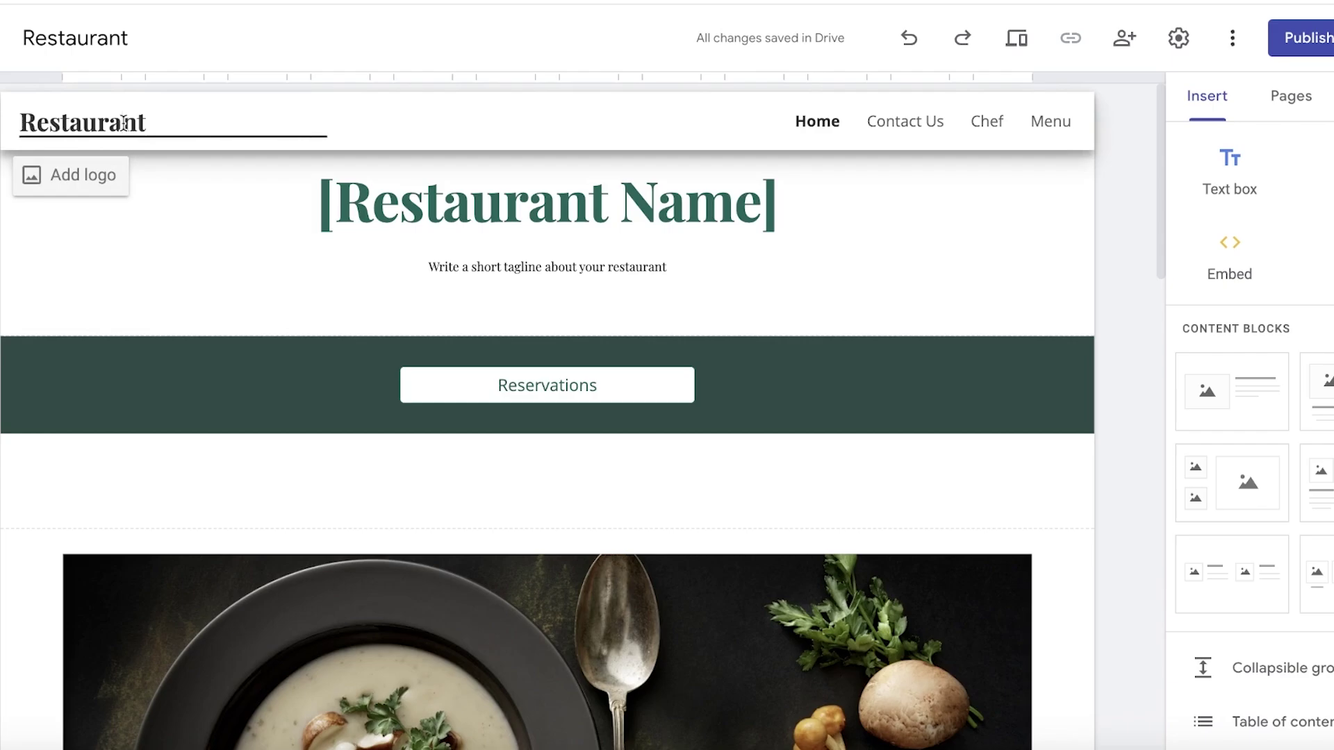
# - Rename the header site title to 'Meraki Restaurant'
pyautogui.doubleClick(123, 123)
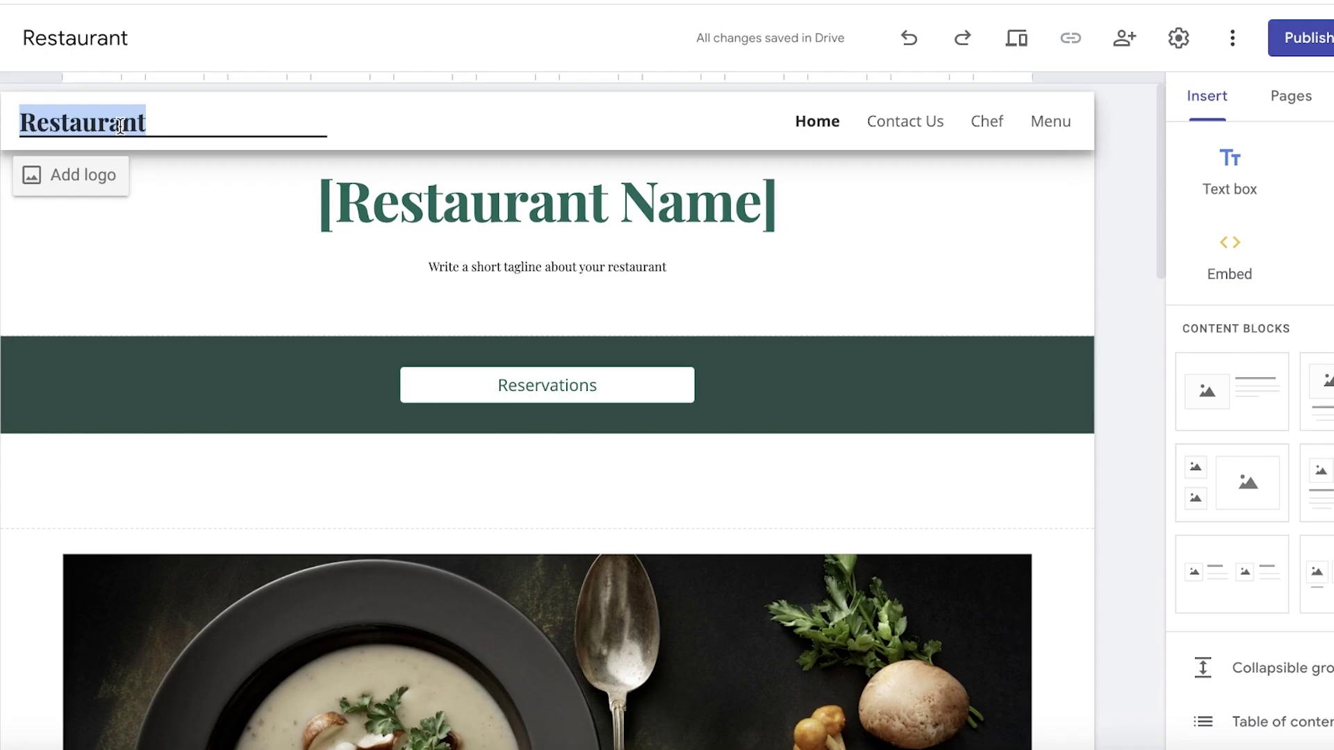
pyautogui.write('Meraki Re')
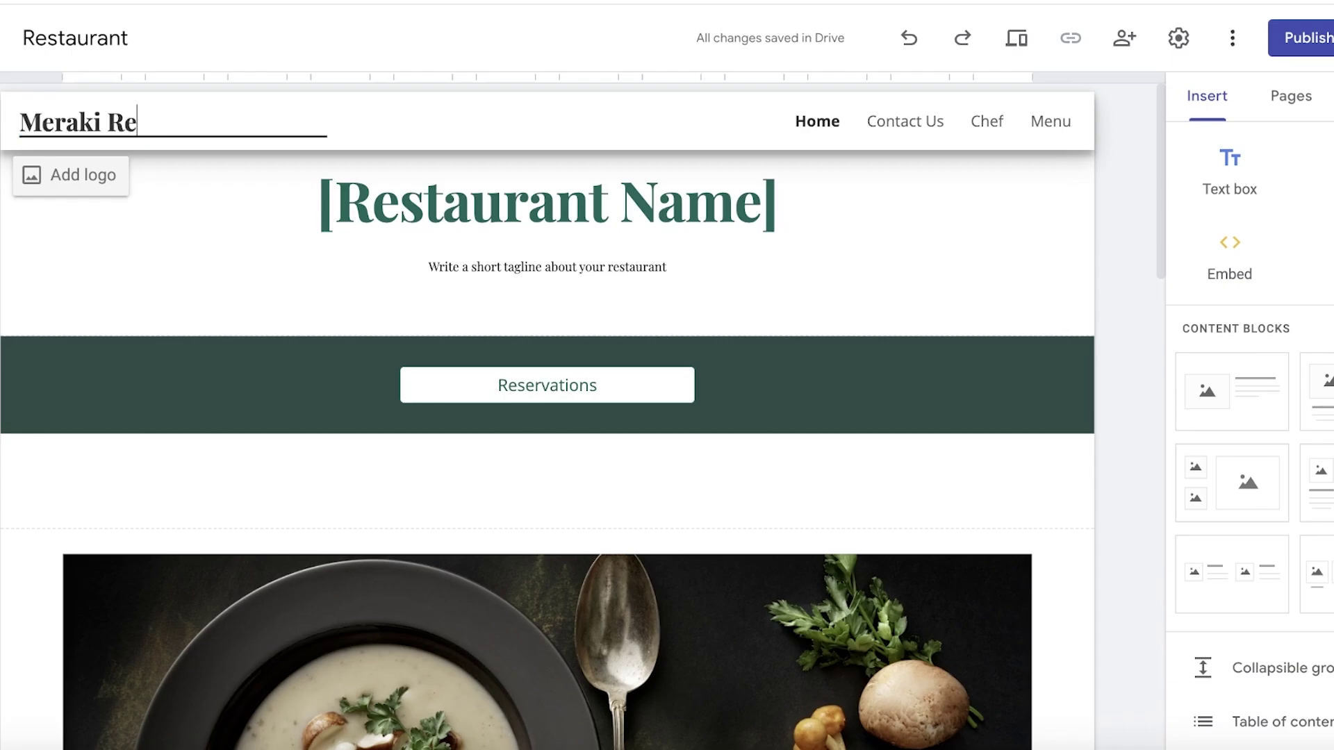
pyautogui.write('staurant')
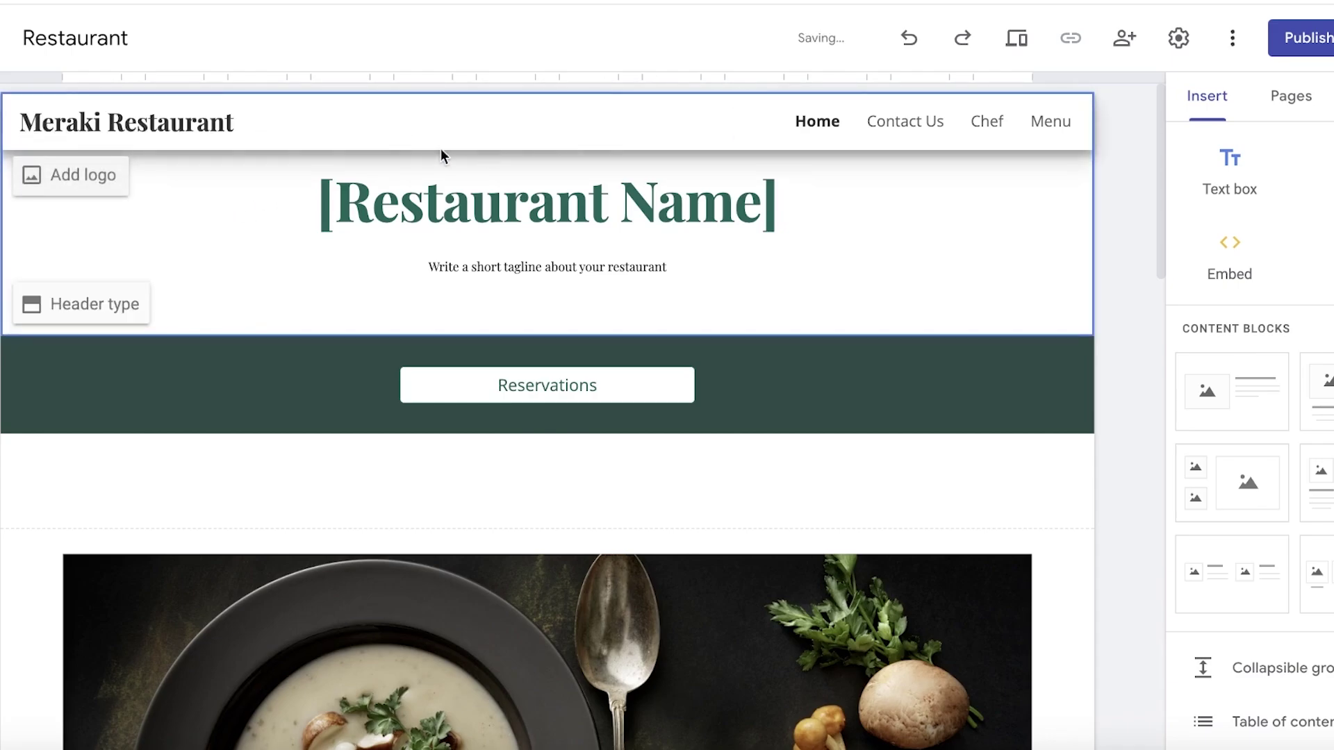
pyautogui.click(175, 129)
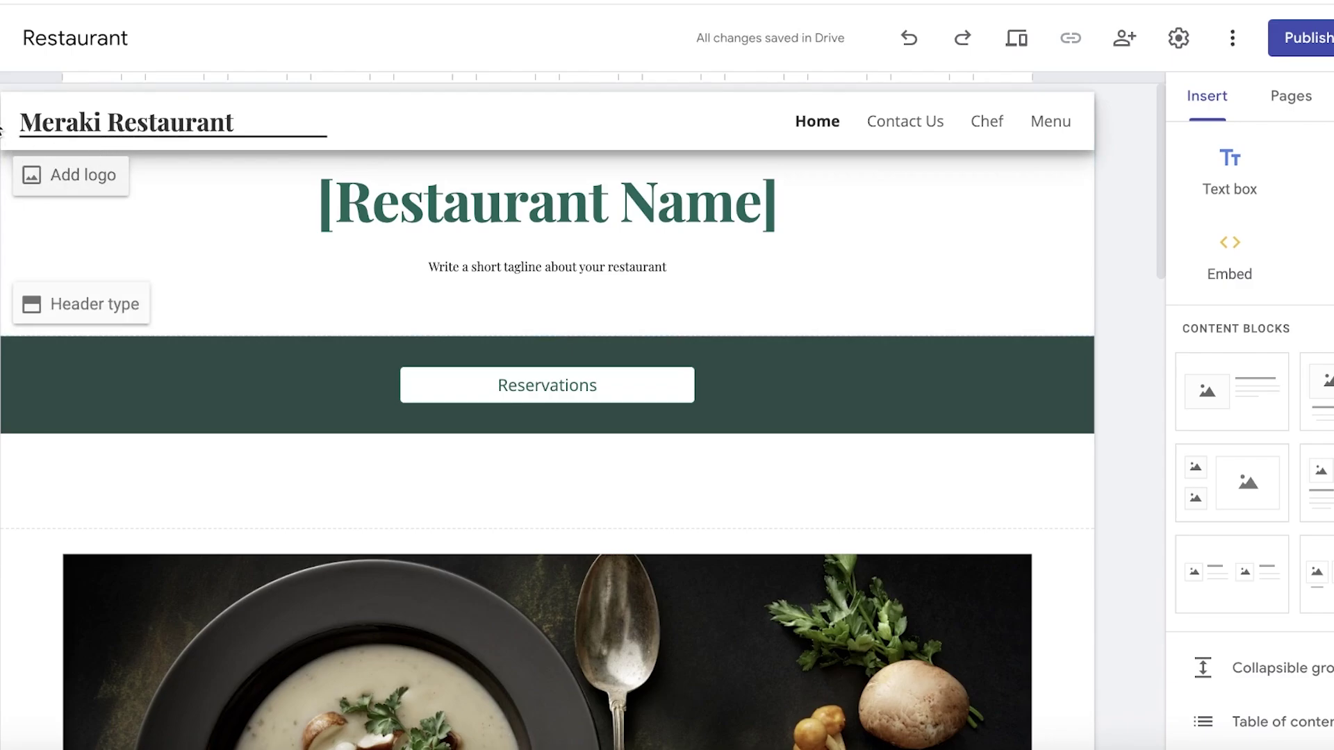
# - Replace the [Restaurant Name] page title with 'Meraki'
pyautogui.click(493, 200)
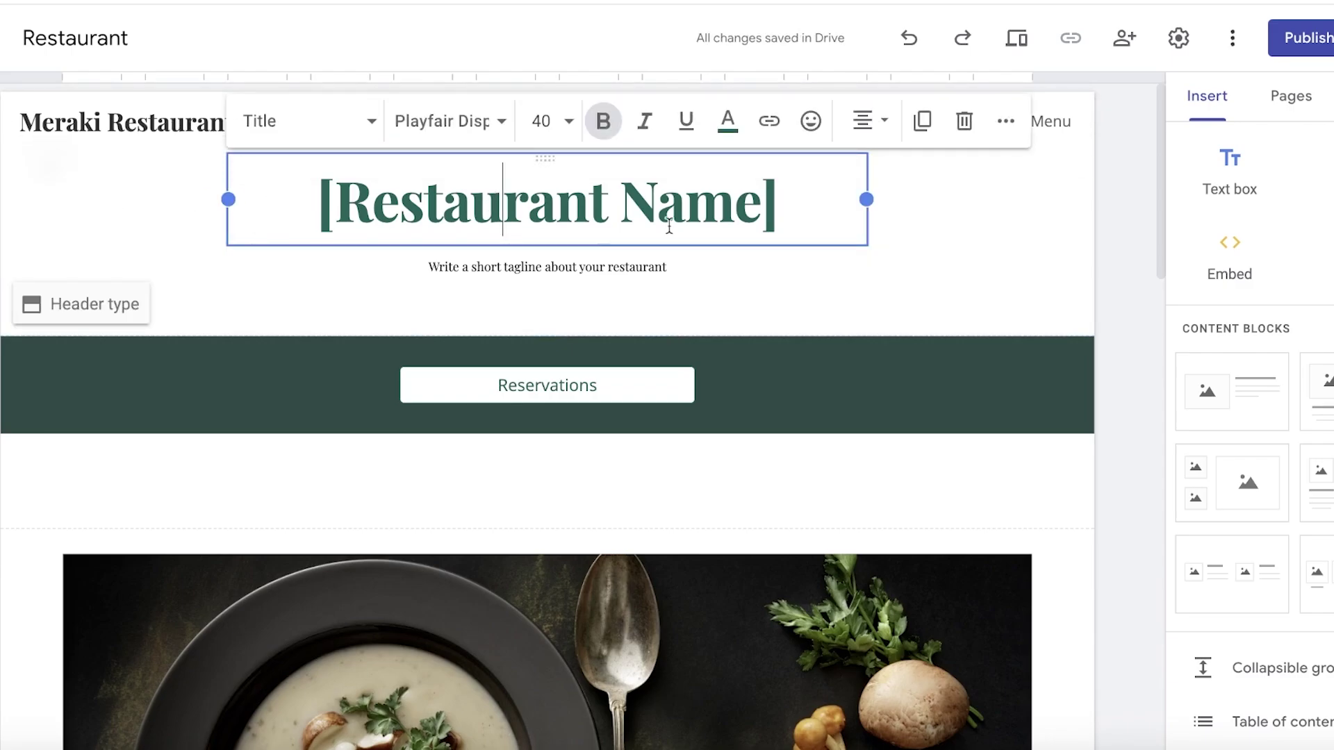
pyautogui.tripleClick(664, 186)
pyautogui.write('A')
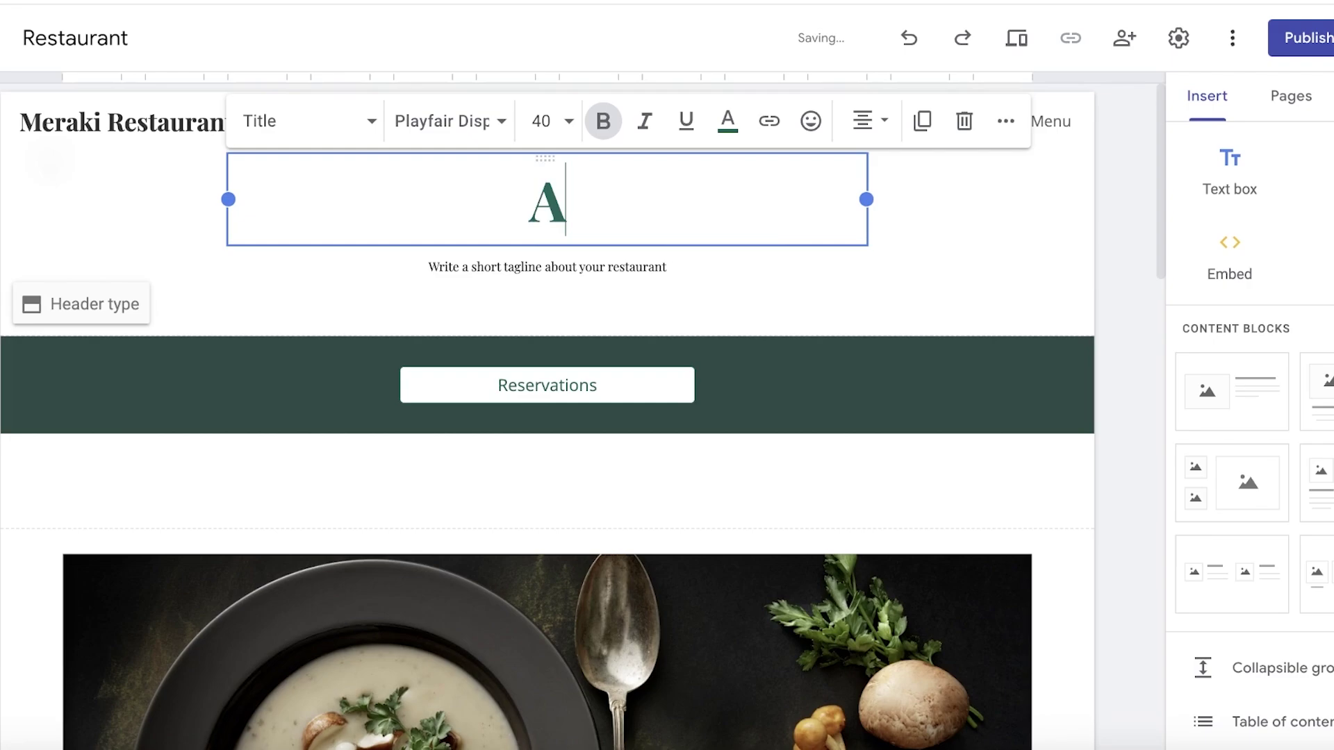
pyautogui.press('BackSpace')
pyautogui.write('Meraki')
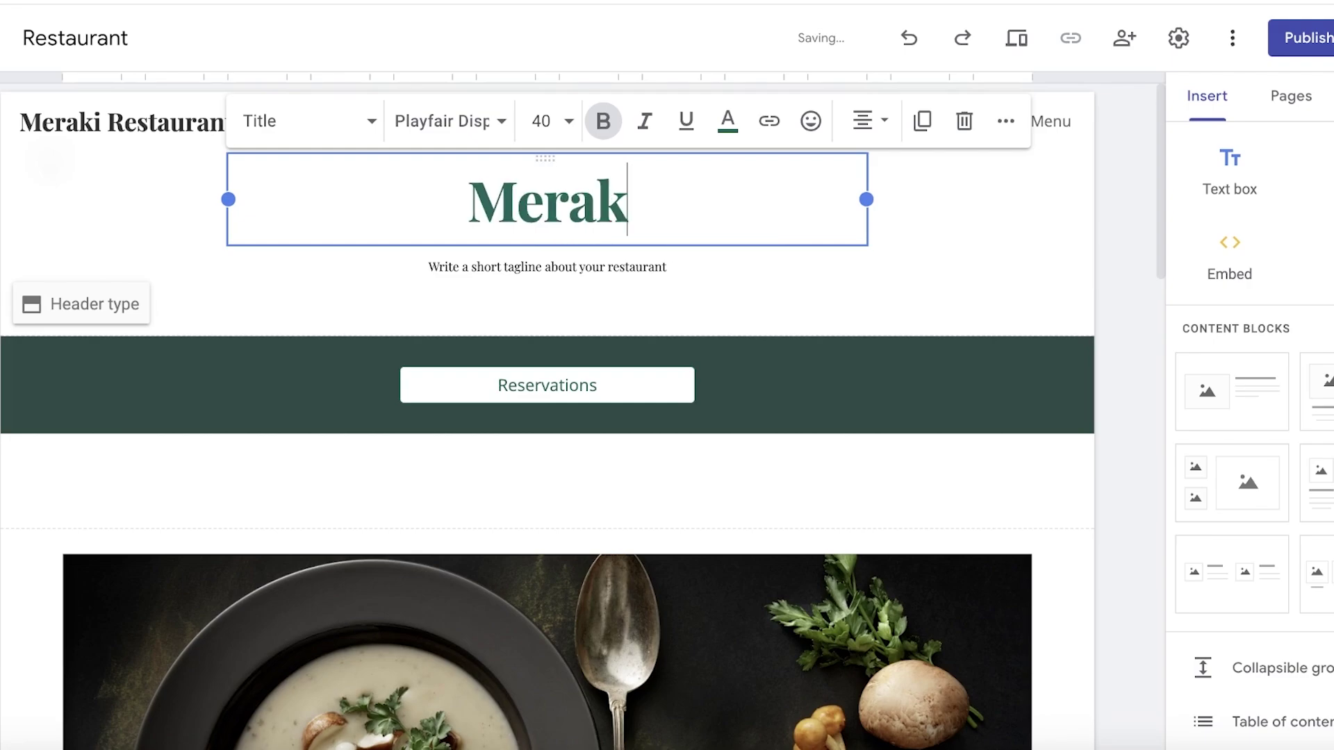
# - Change the tagline under the title to 'Where taste is made'
pyautogui.click(618, 267)
pyautogui.tripleClick(618, 267)
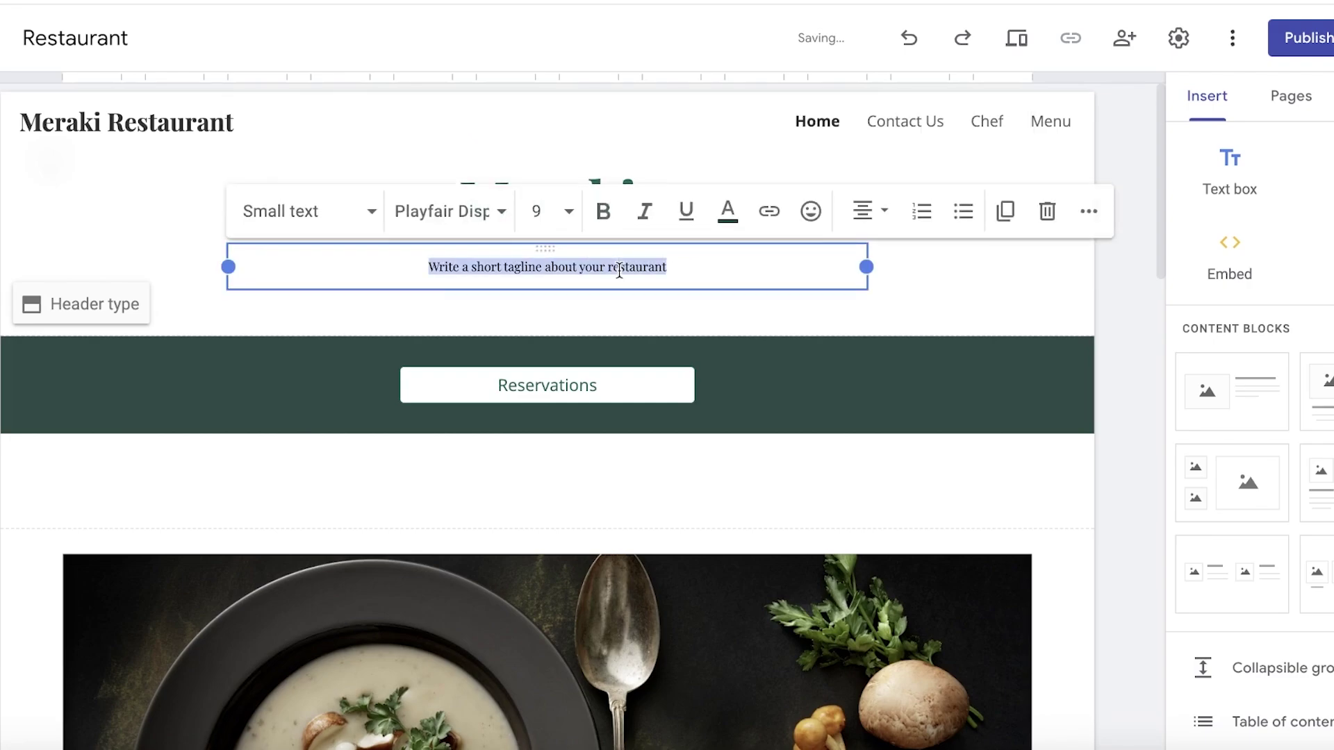
pyautogui.write('A')
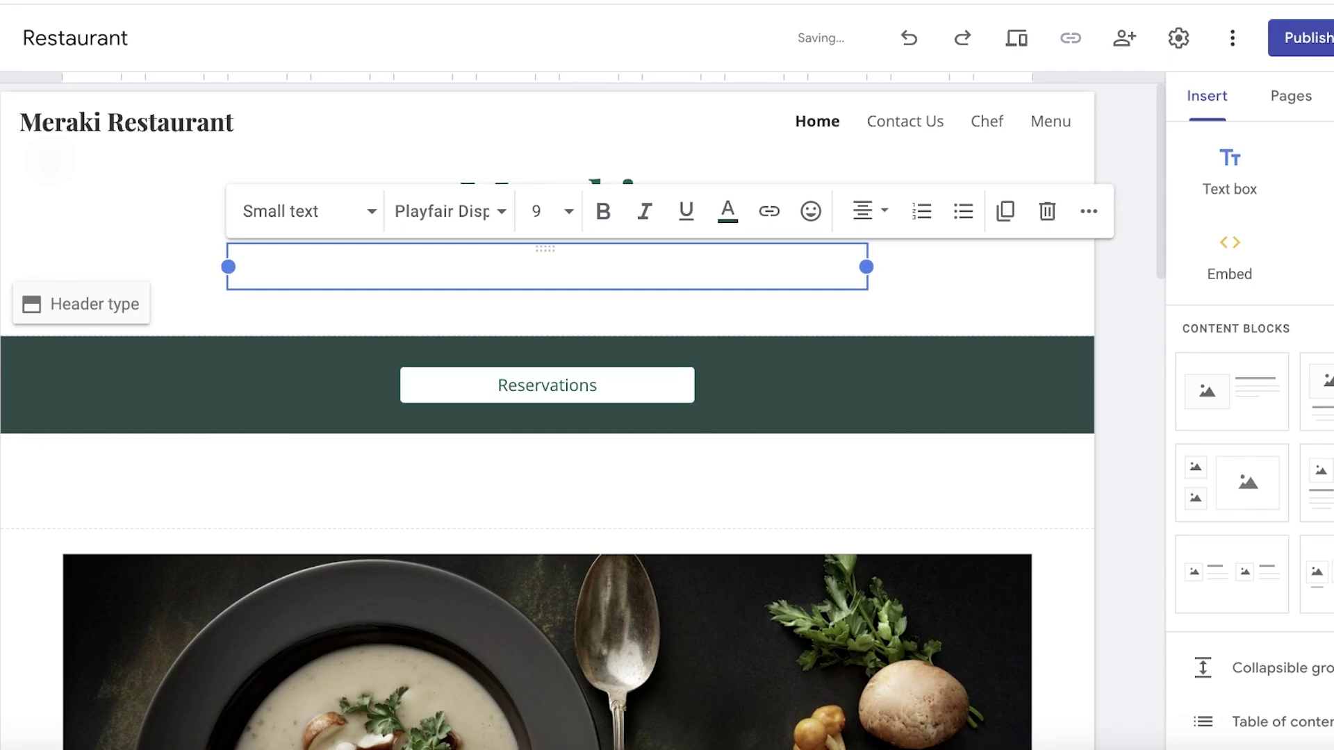
pyautogui.write('here taste is made')
pyautogui.click(885, 357)
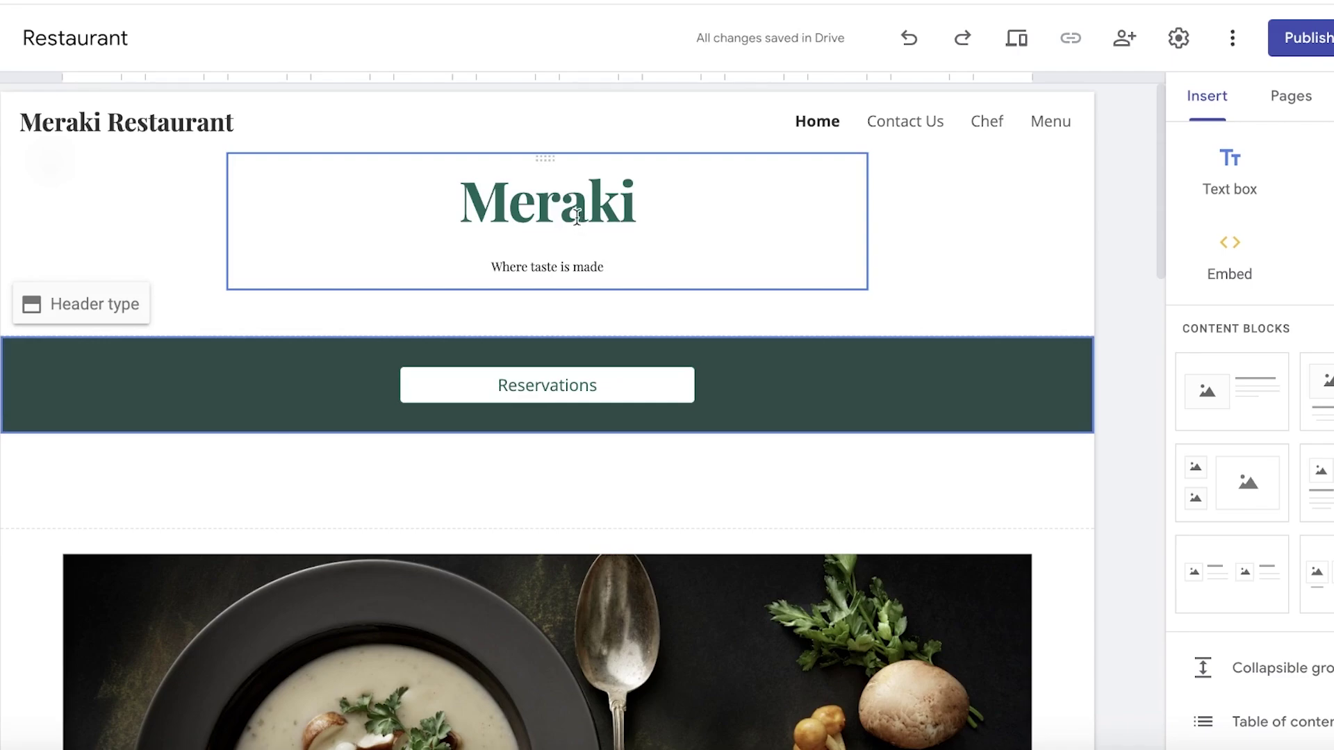
pyautogui.click(125, 220)
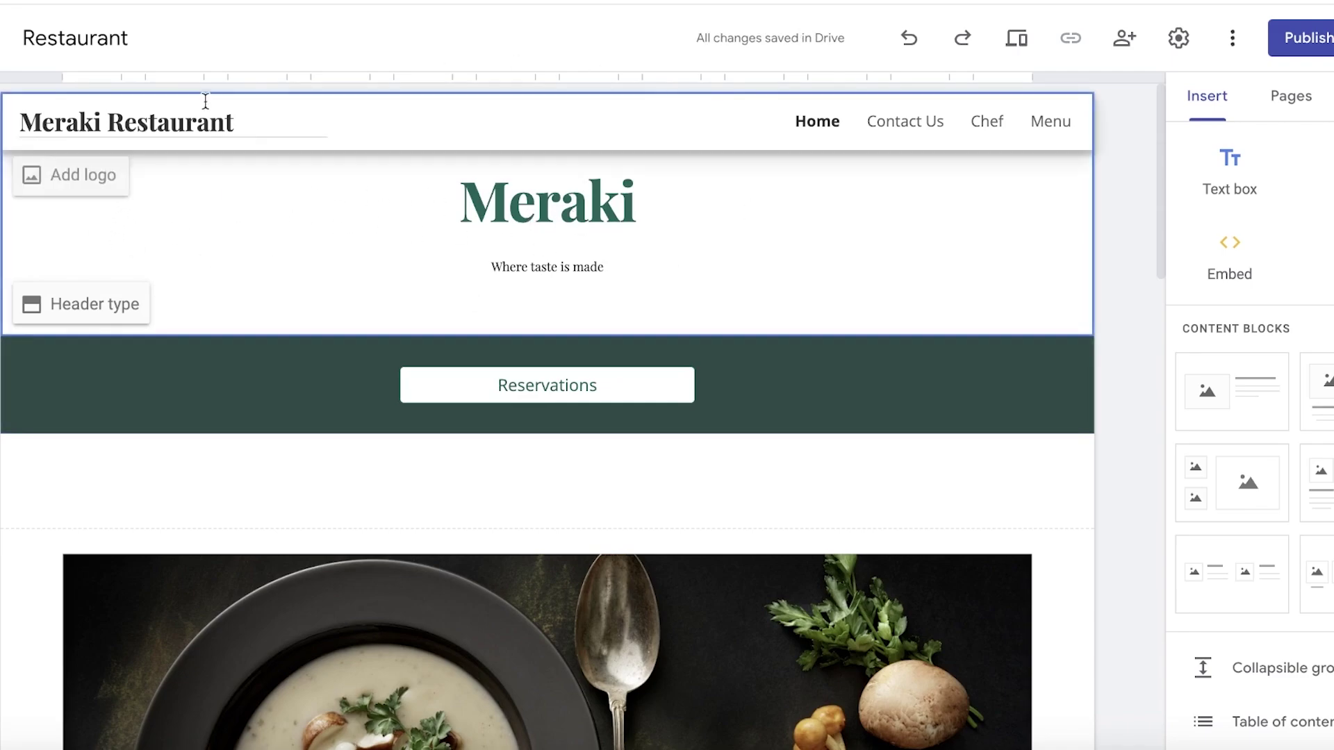
pyautogui.click(91, 304)
pyautogui.click(90, 304)
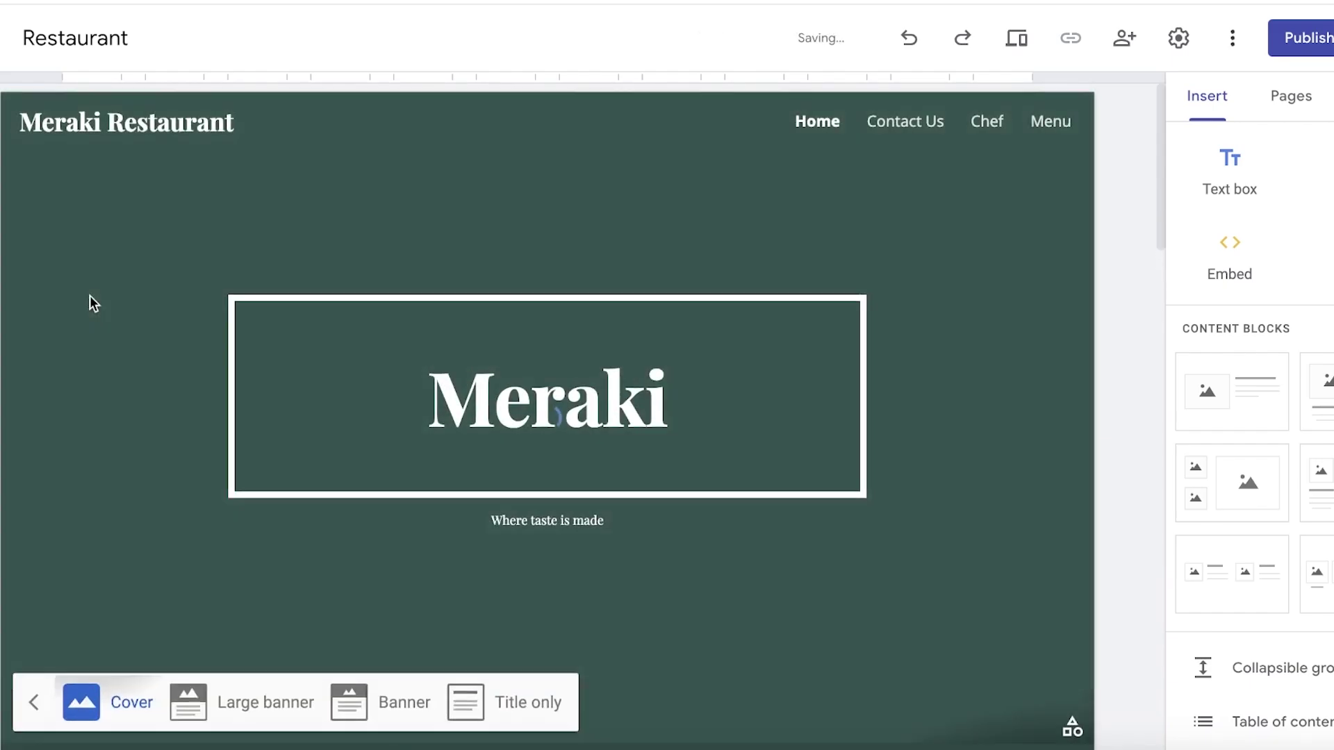
pyautogui.click(184, 726)
pyautogui.click(464, 606)
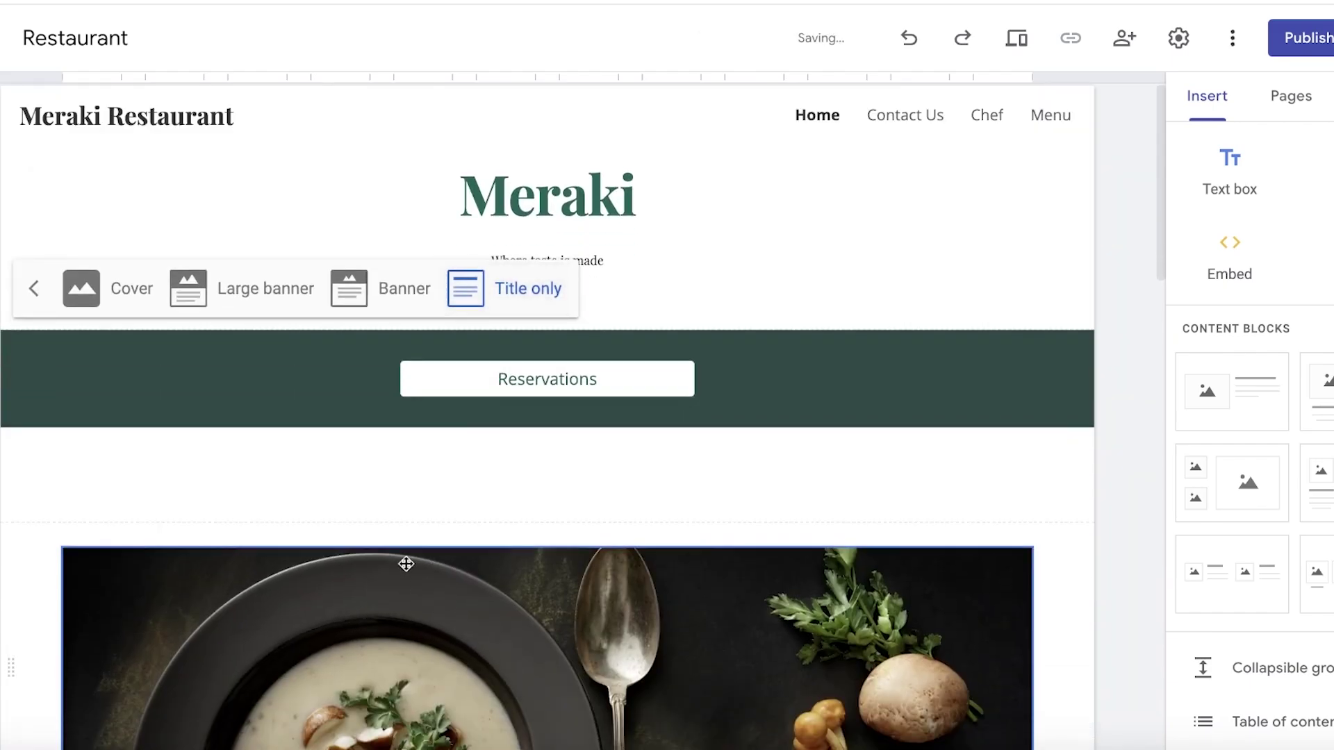
pyautogui.click(354, 295)
pyautogui.click(521, 416)
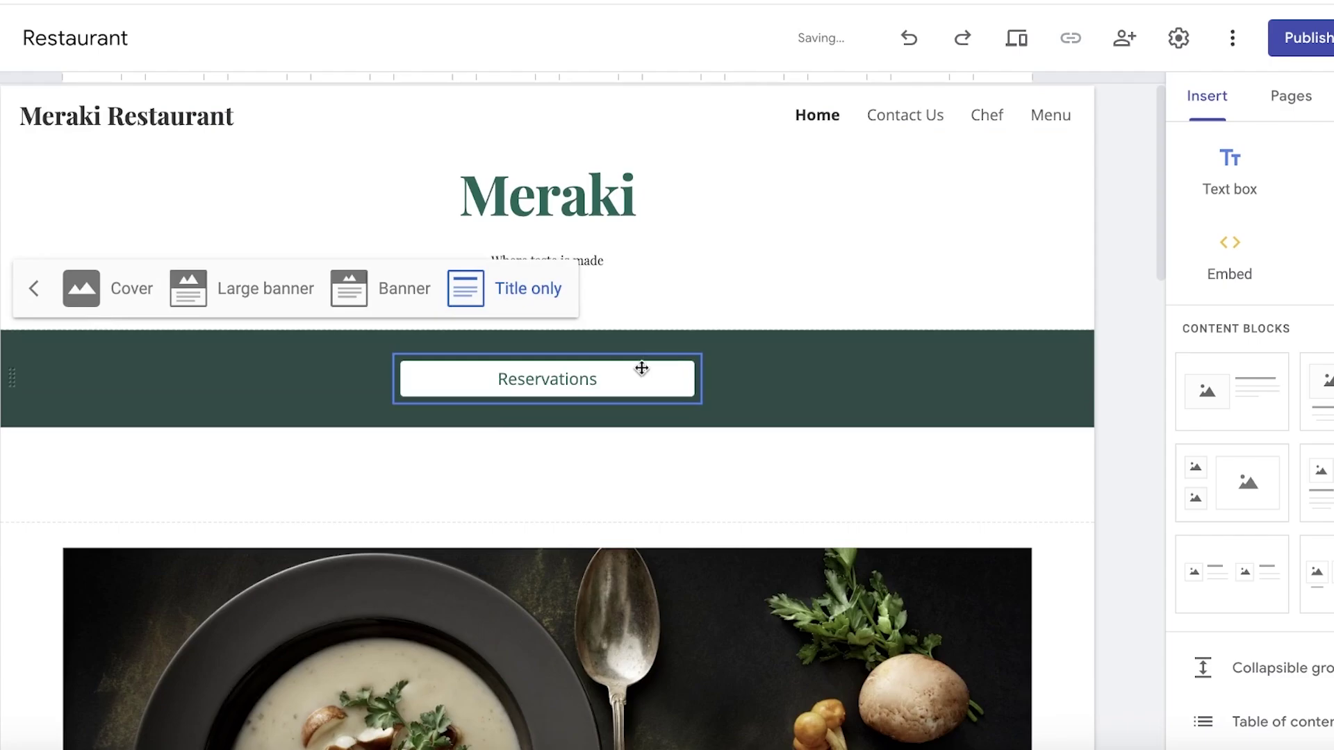
pyautogui.click(552, 263)
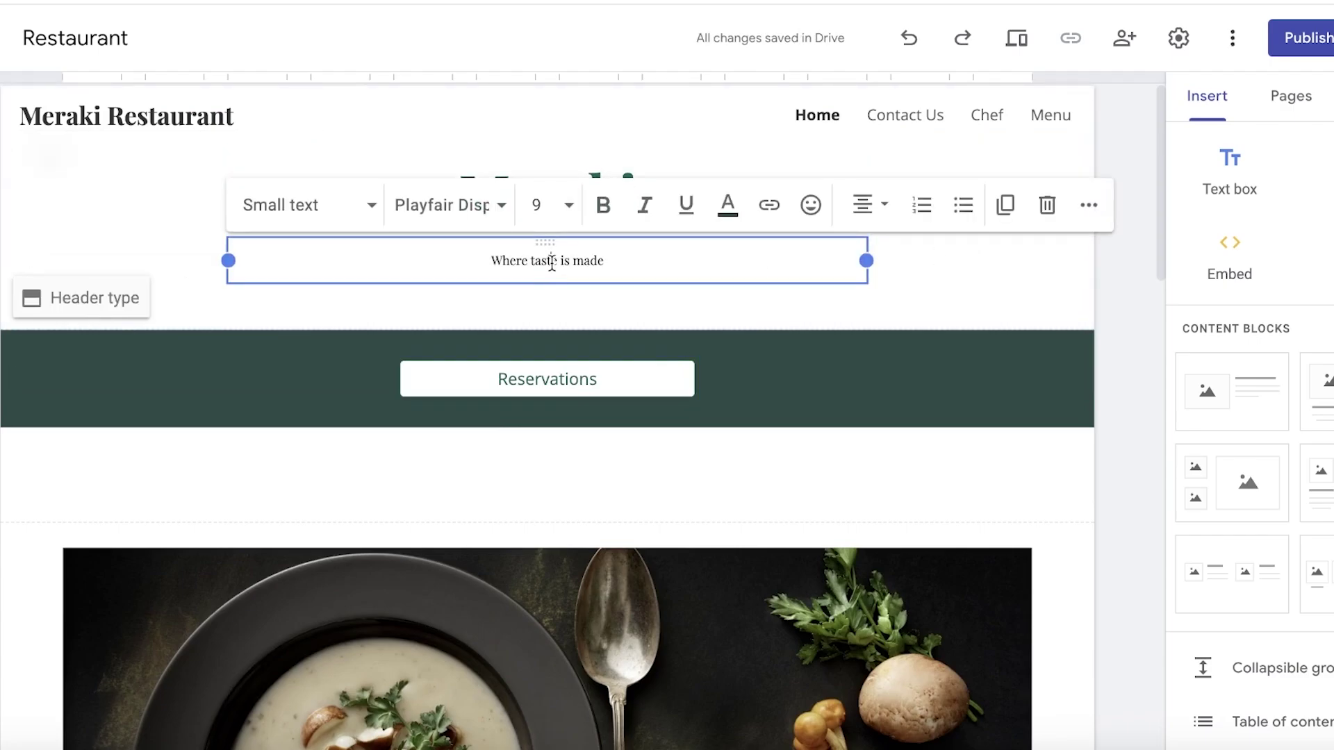
pyautogui.click(408, 217)
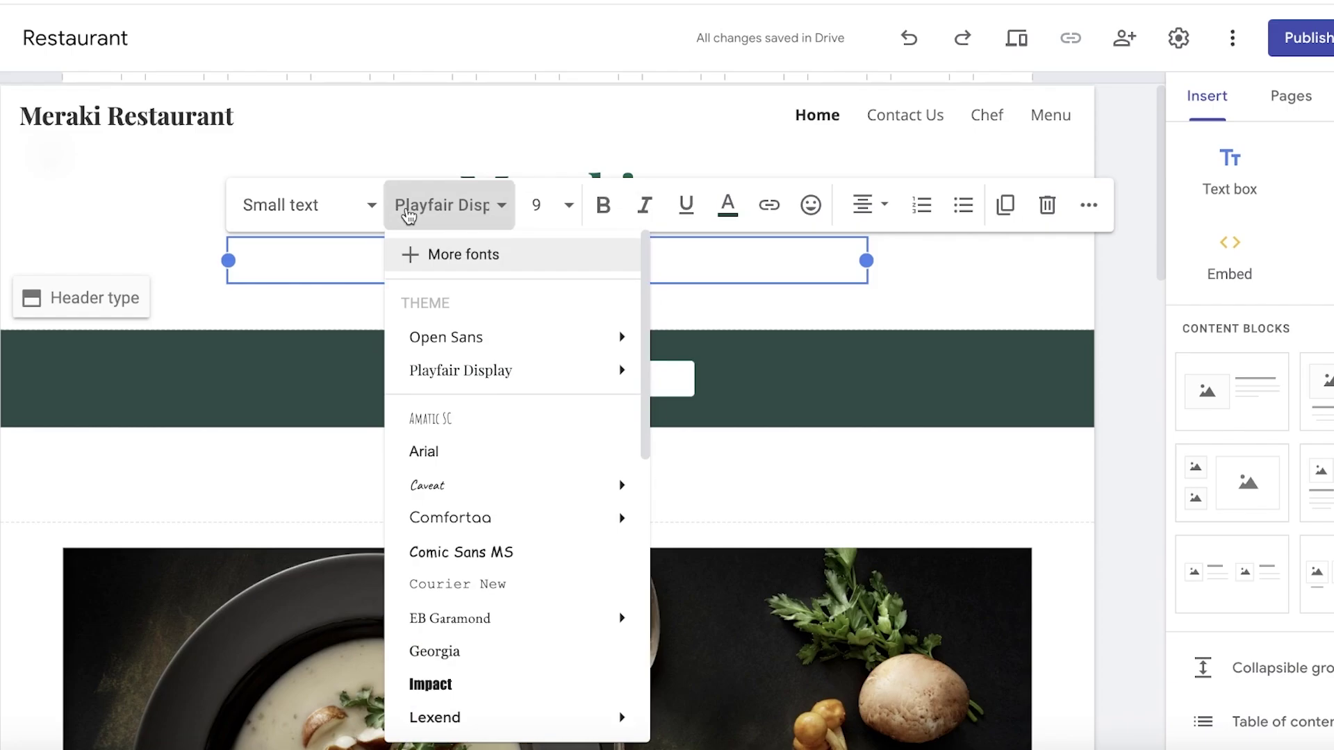
pyautogui.click(341, 217)
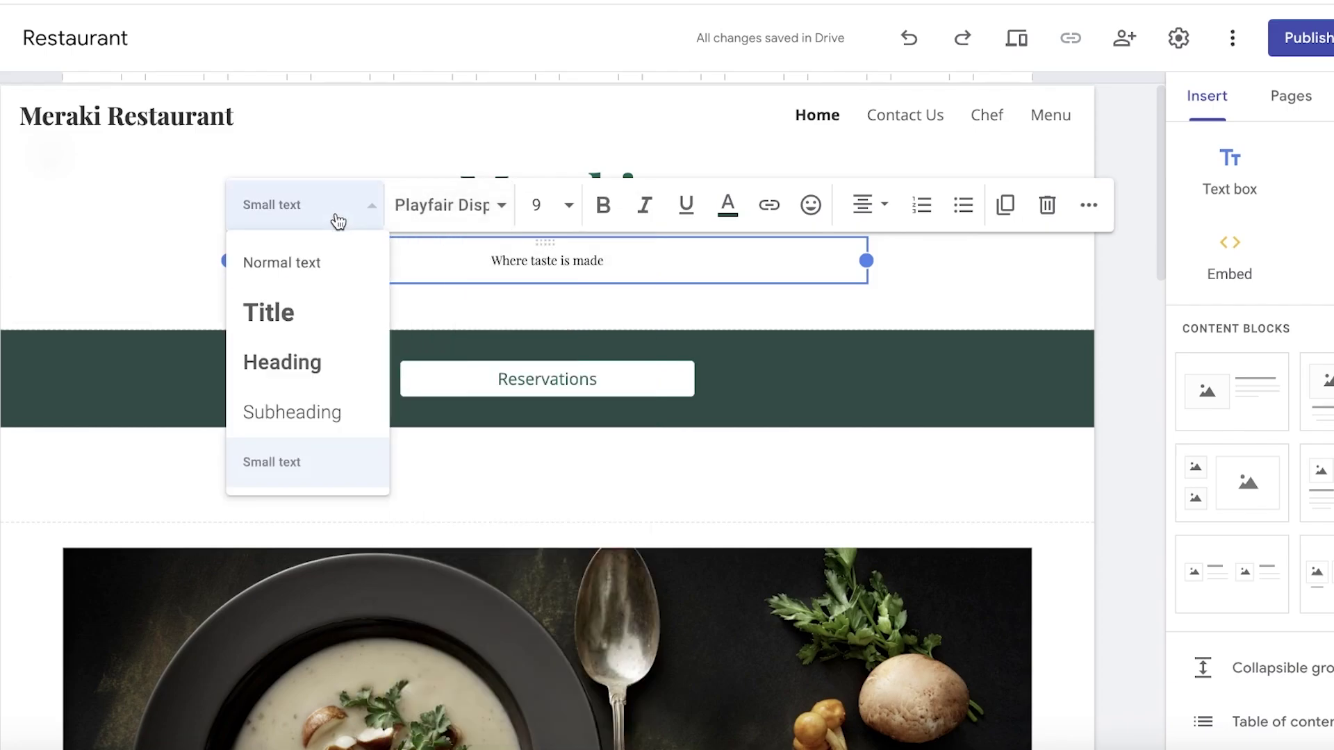
pyautogui.click(306, 413)
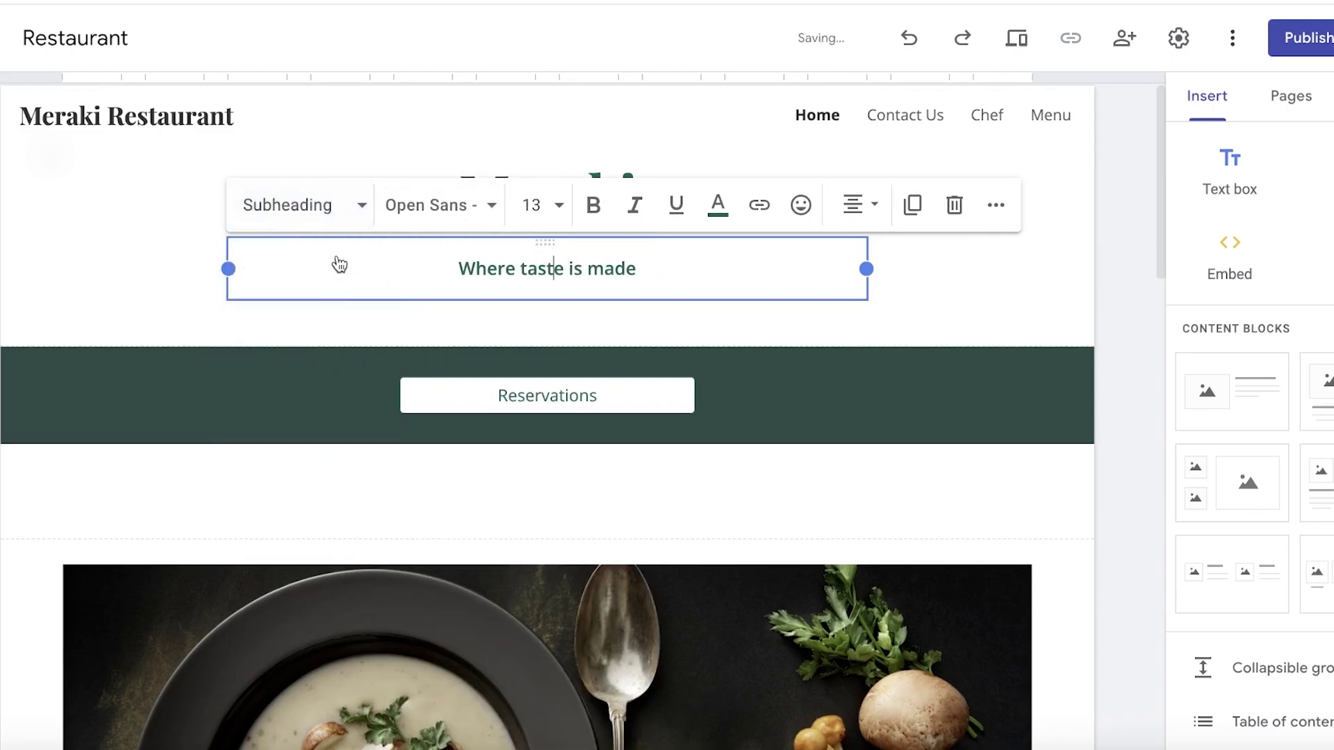
pyautogui.click(336, 218)
pyautogui.click(309, 263)
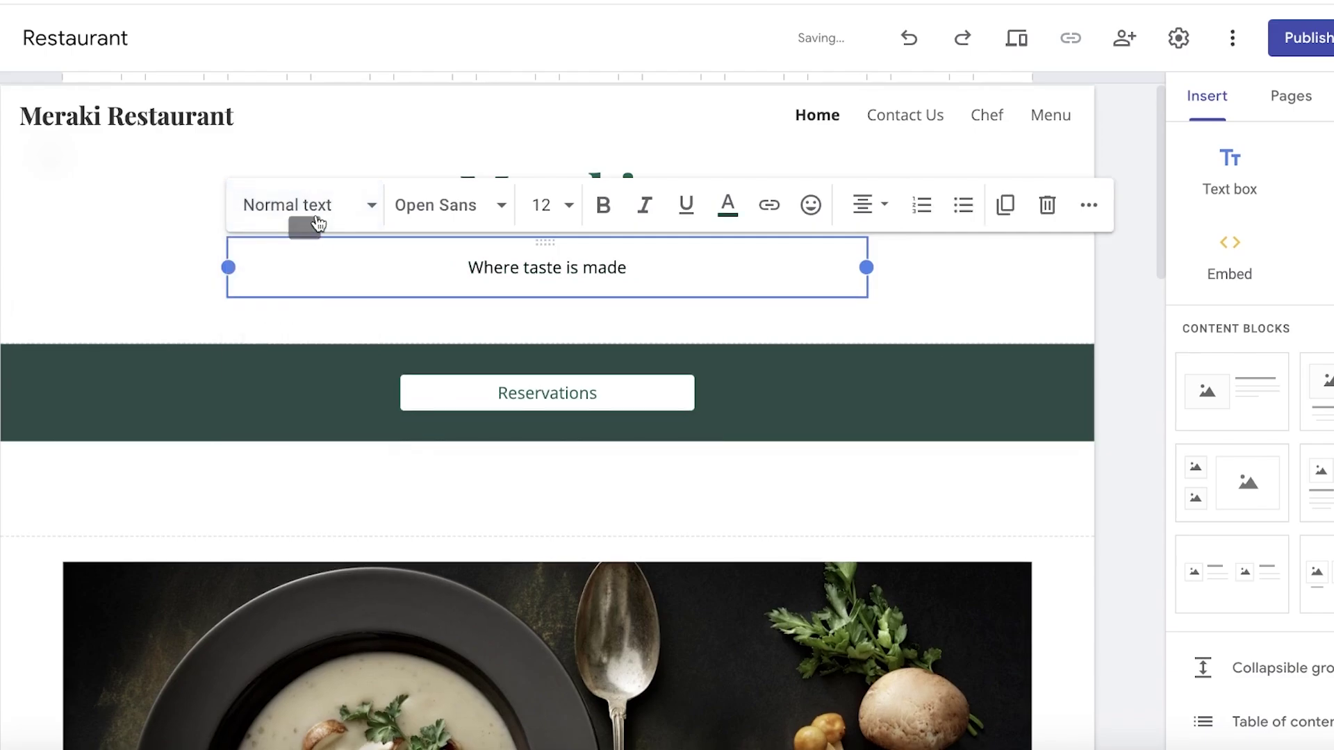
pyautogui.click(318, 221)
pyautogui.click(274, 461)
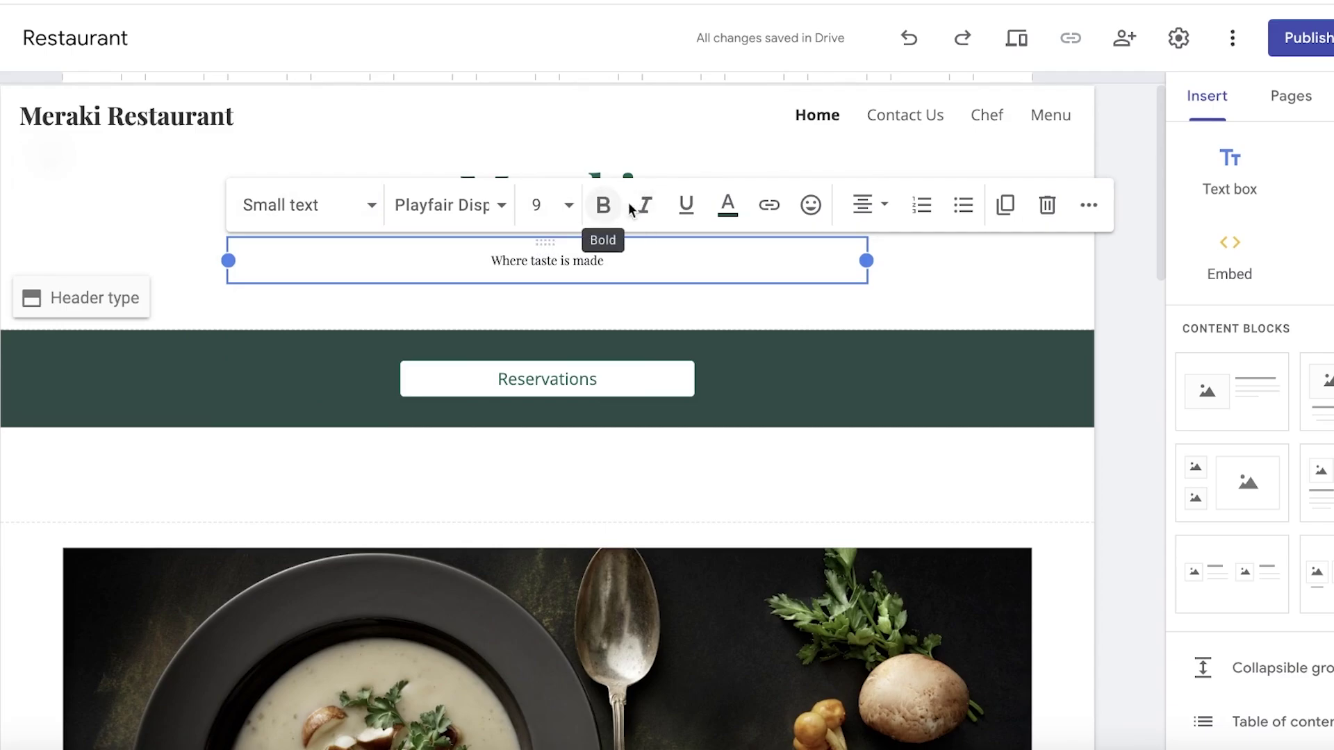
pyautogui.click(958, 293)
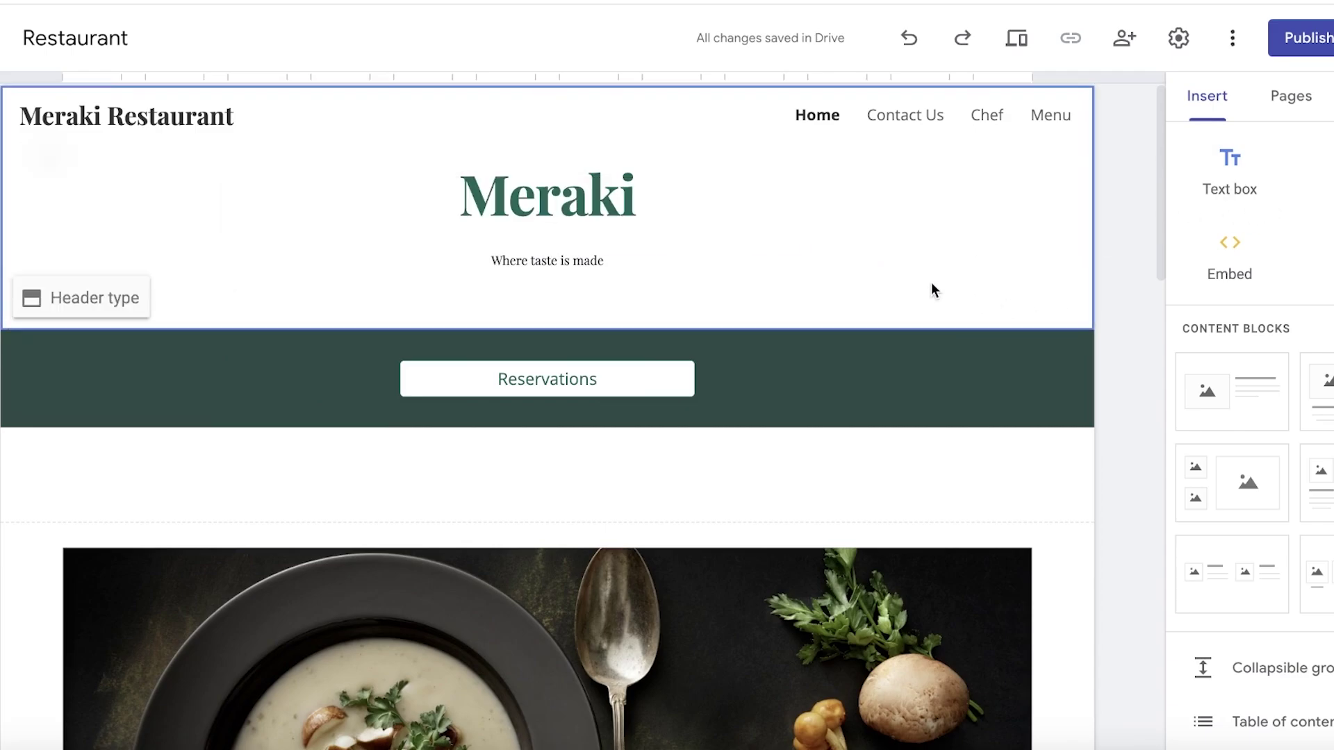
pyautogui.scroll(-5, 703, 274)
pyautogui.scroll(2, 702, 268)
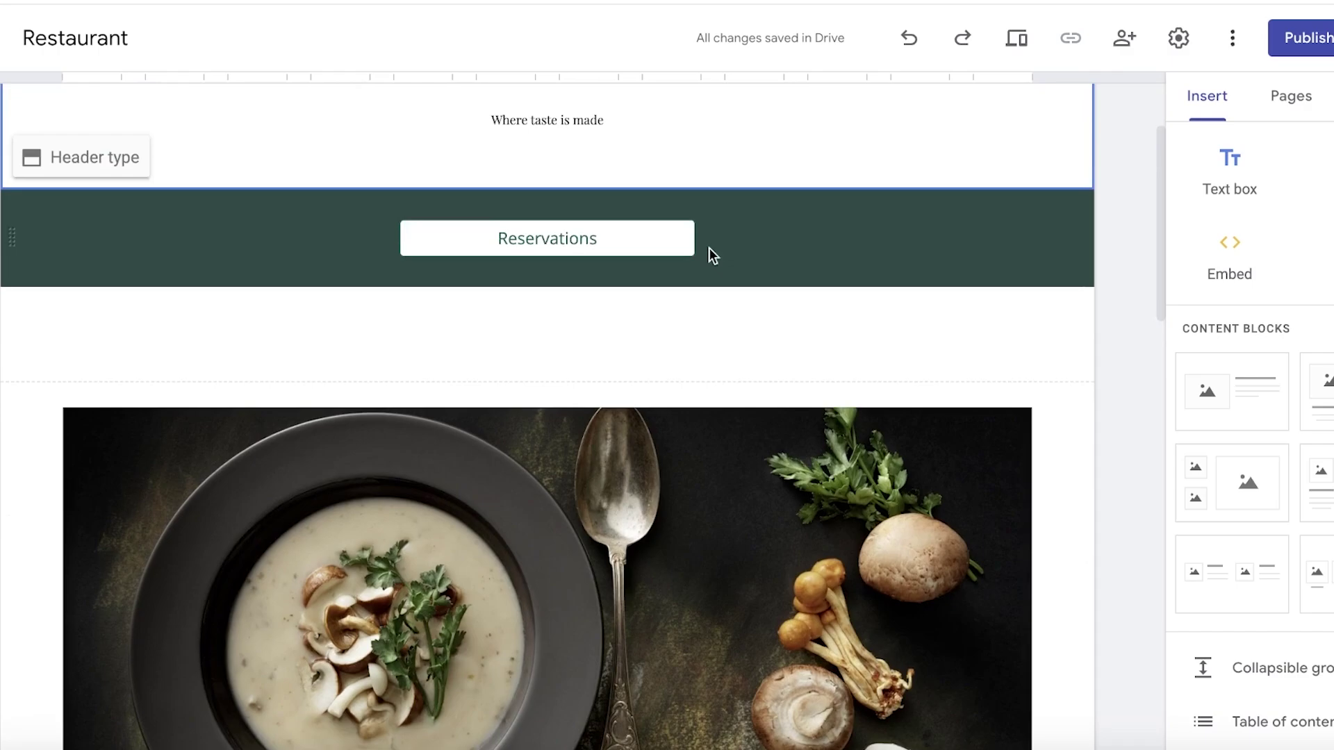
pyautogui.click(525, 239)
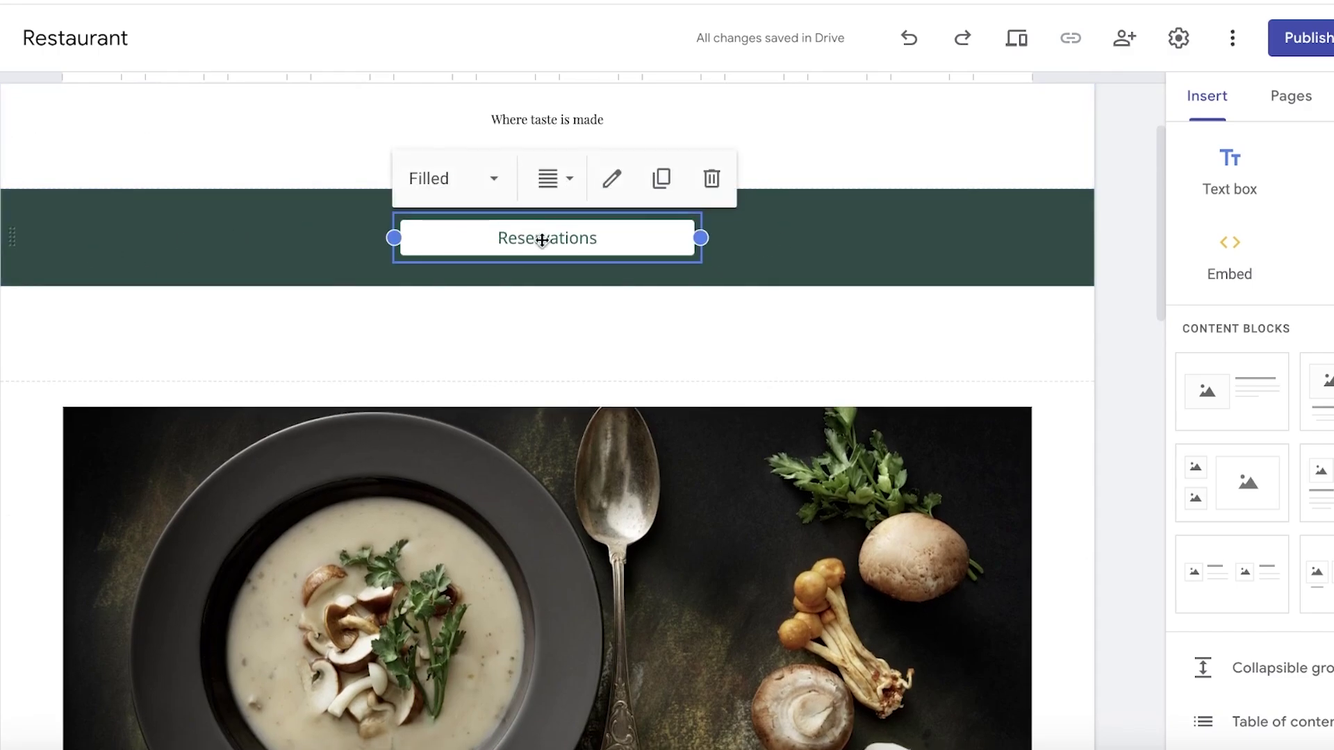
pyautogui.click(1221, 97)
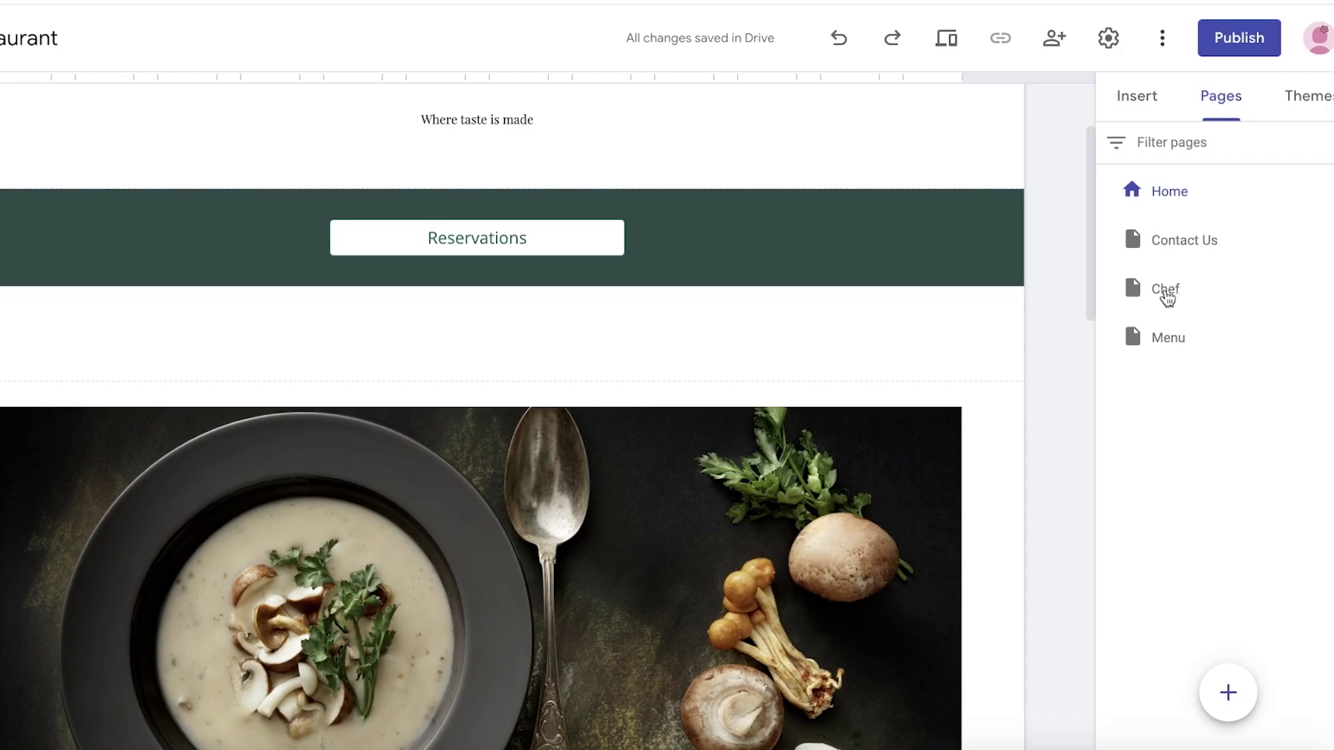
pyautogui.doubleClick(1175, 240)
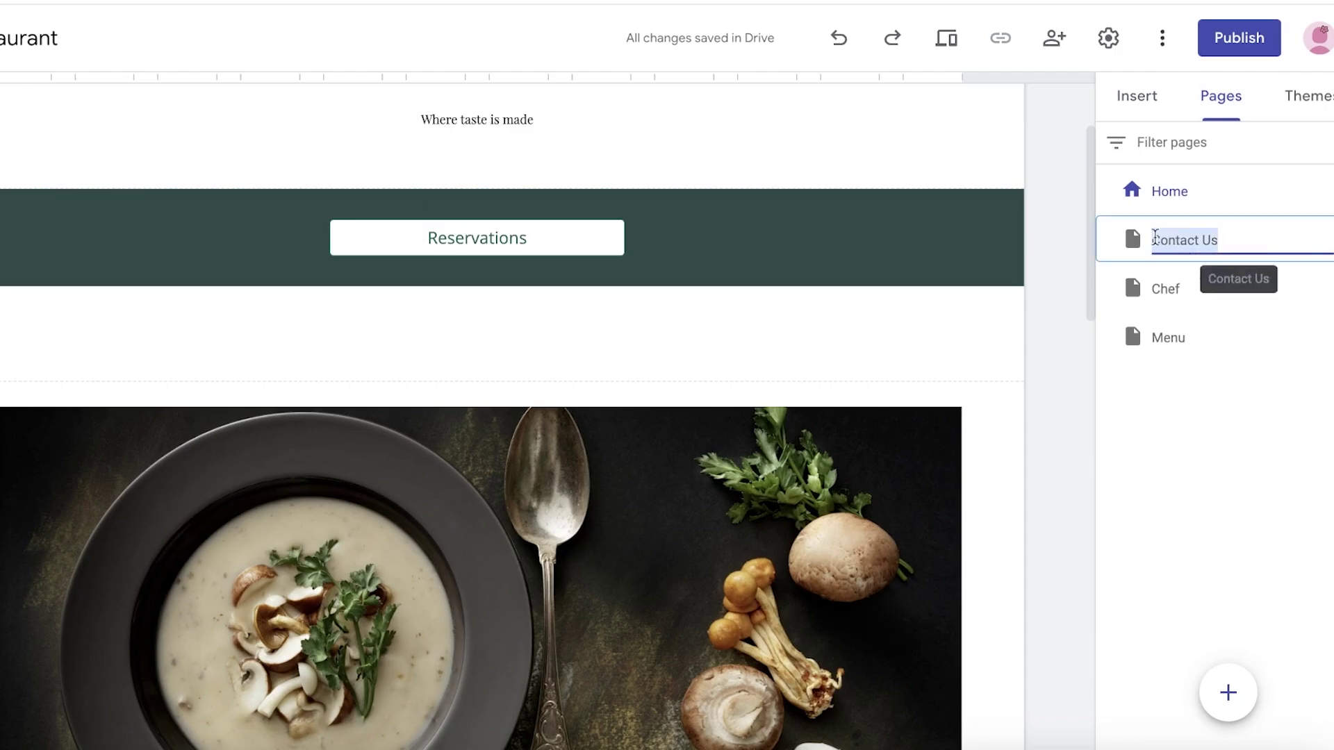
pyautogui.press('Return')
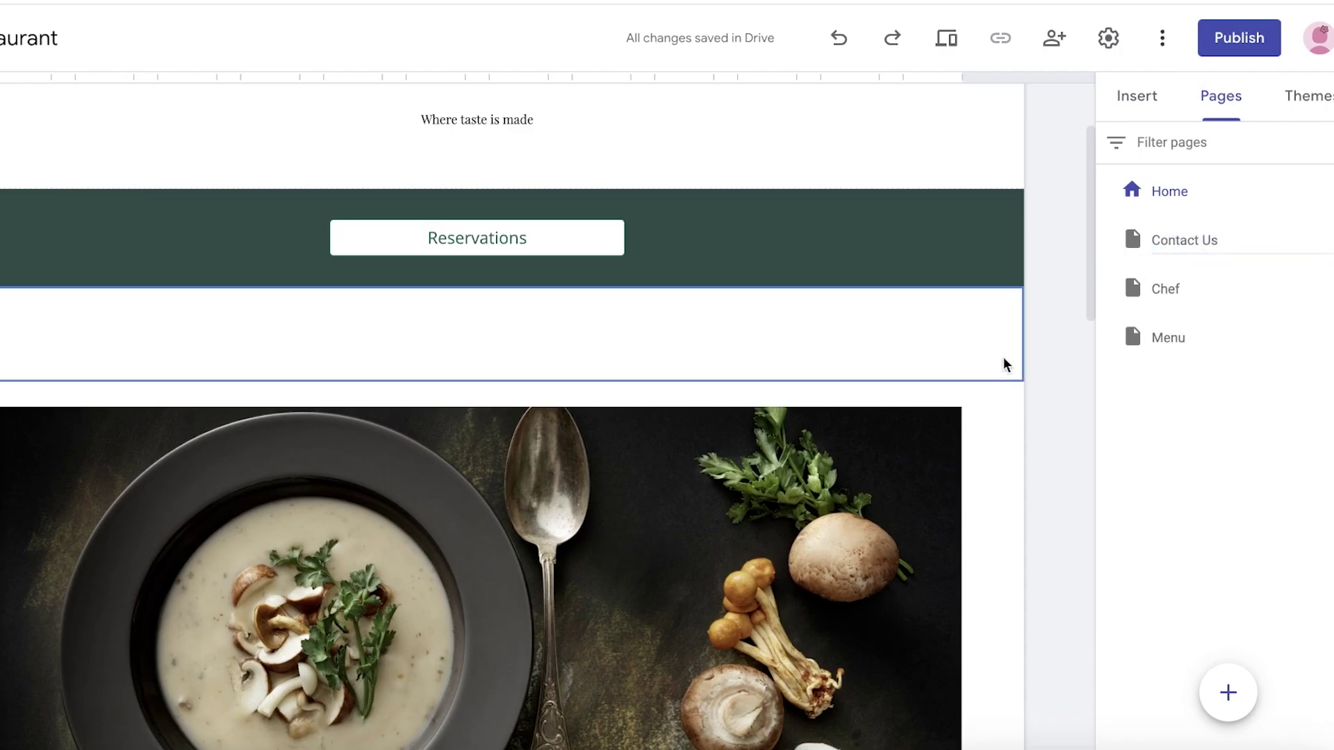
pyautogui.scroll(-15, 1020, 336)
pyautogui.scroll(10, 1020, 337)
pyautogui.click(1172, 244)
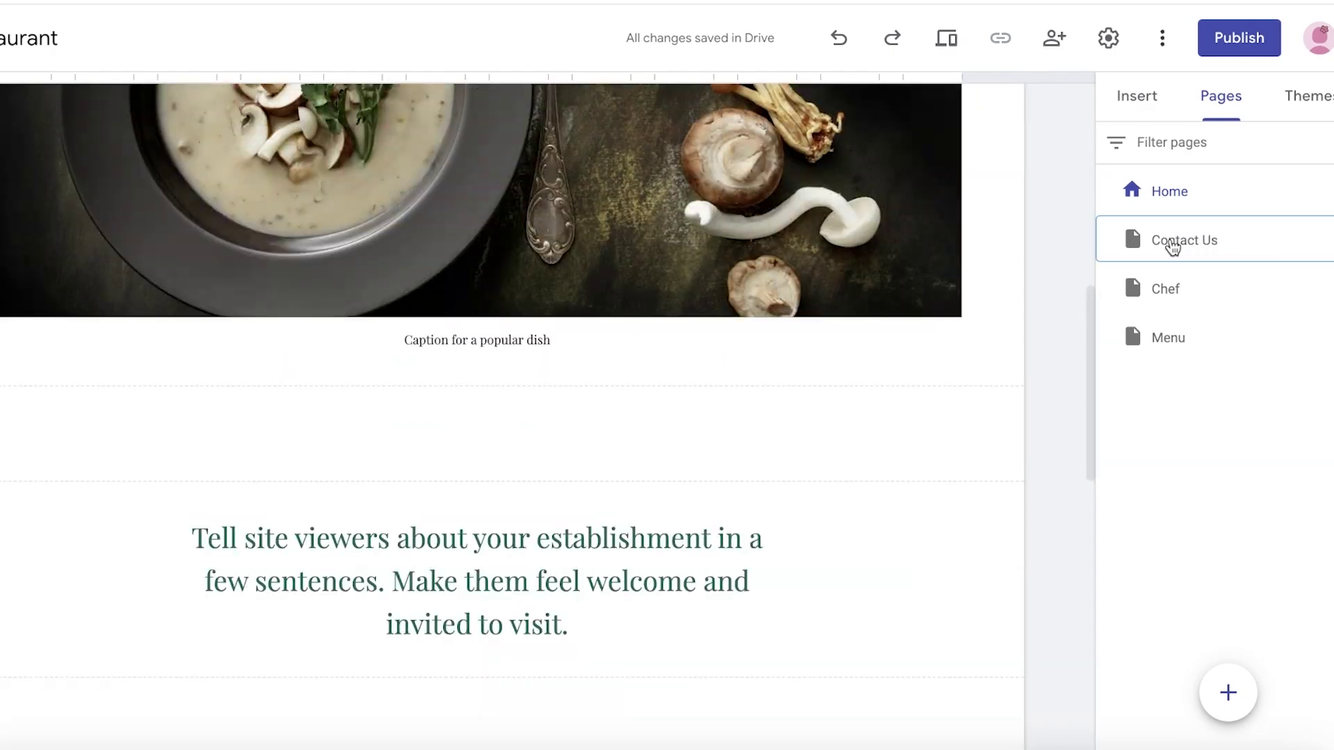
pyautogui.scroll(-10, 931, 299)
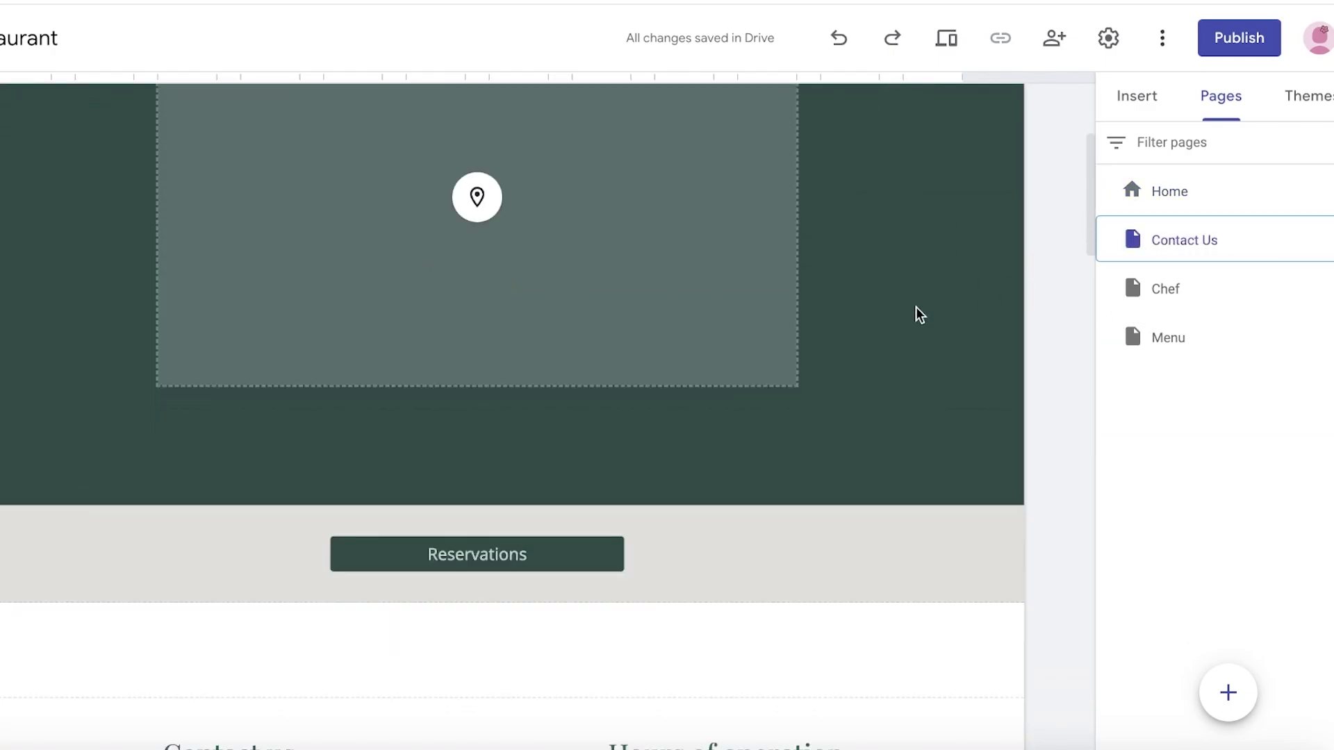
pyautogui.scroll(6, 821, 297)
pyautogui.scroll(6, 931, 289)
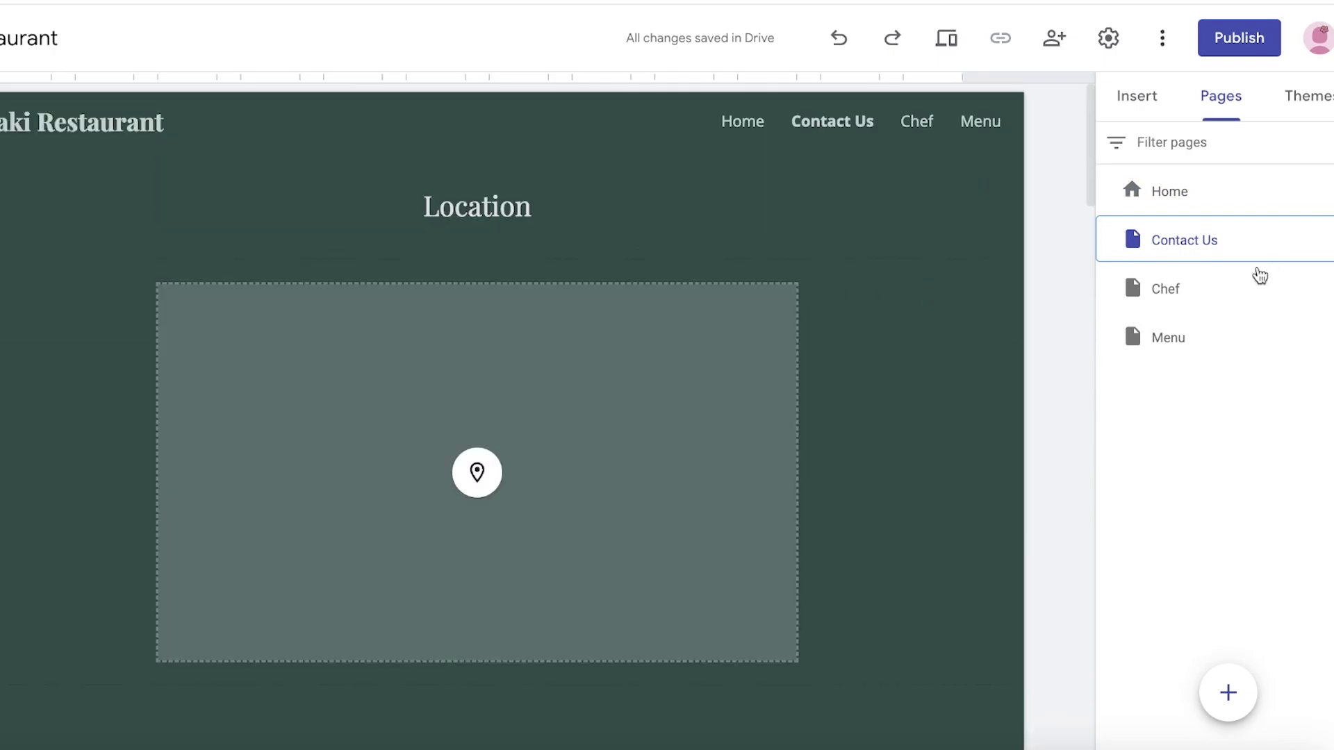
pyautogui.scroll(-6, 939, 354)
pyautogui.click(451, 220)
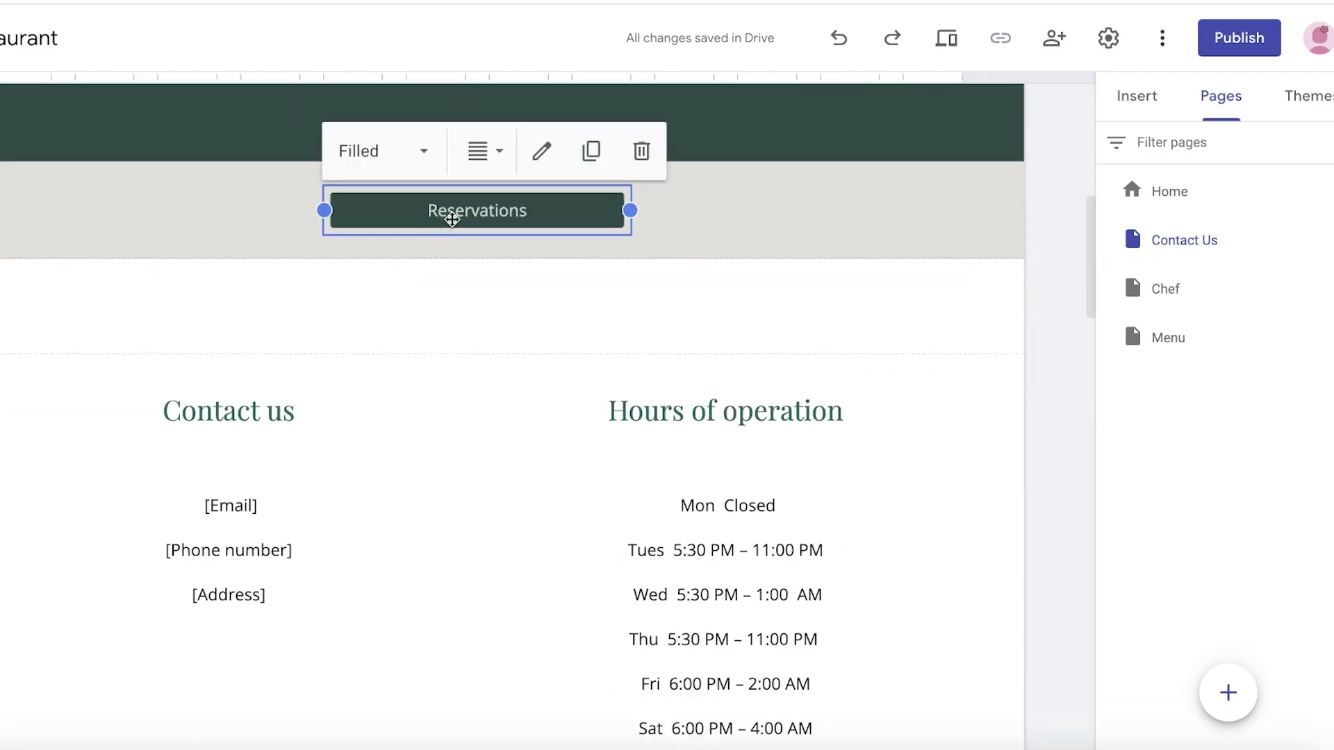
pyautogui.scroll(-8, 650, 325)
pyautogui.scroll(8, 652, 326)
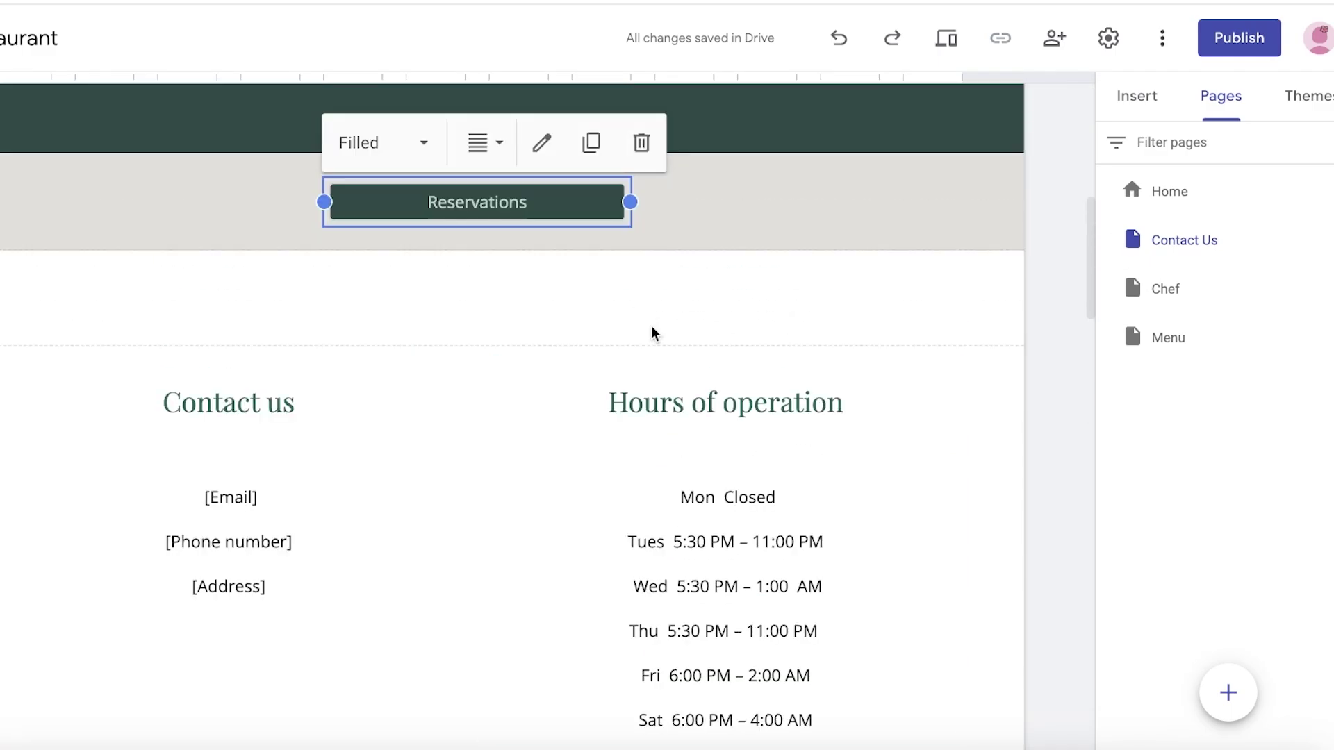
pyautogui.scroll(-7, 651, 332)
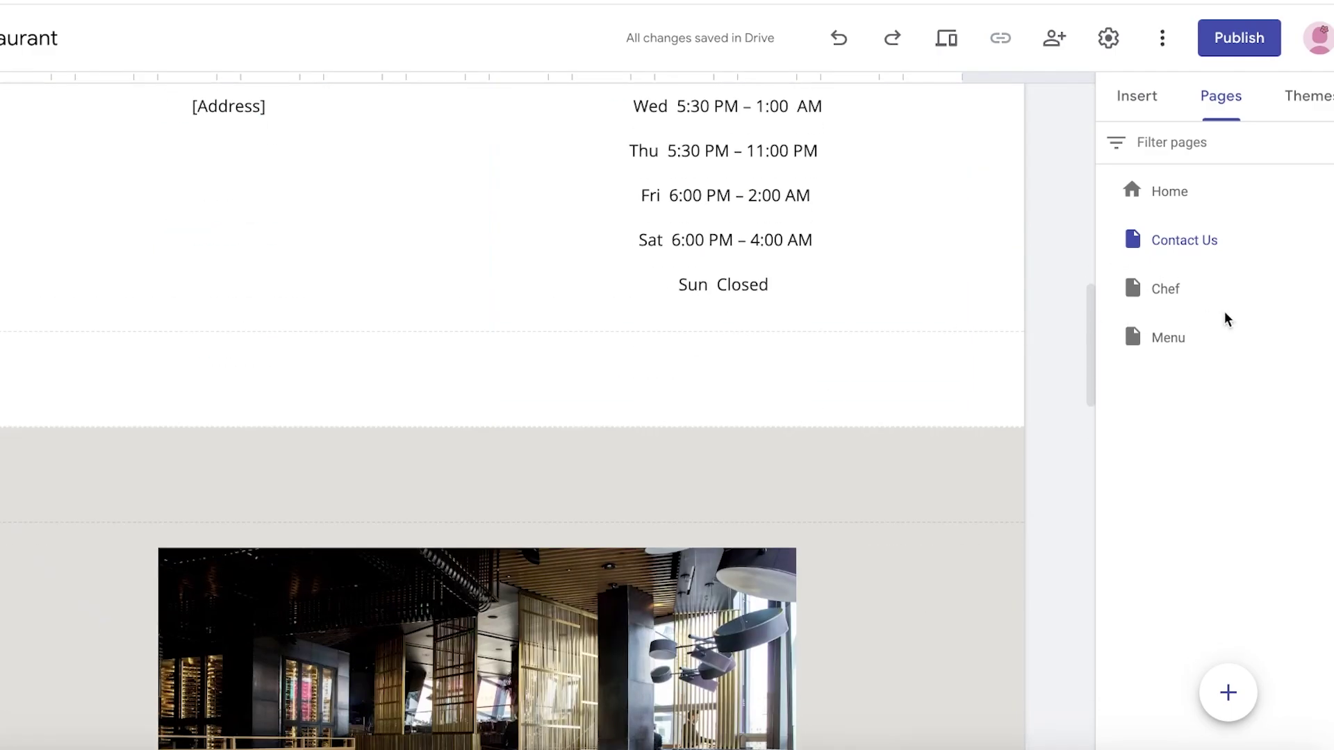
pyautogui.click(1181, 309)
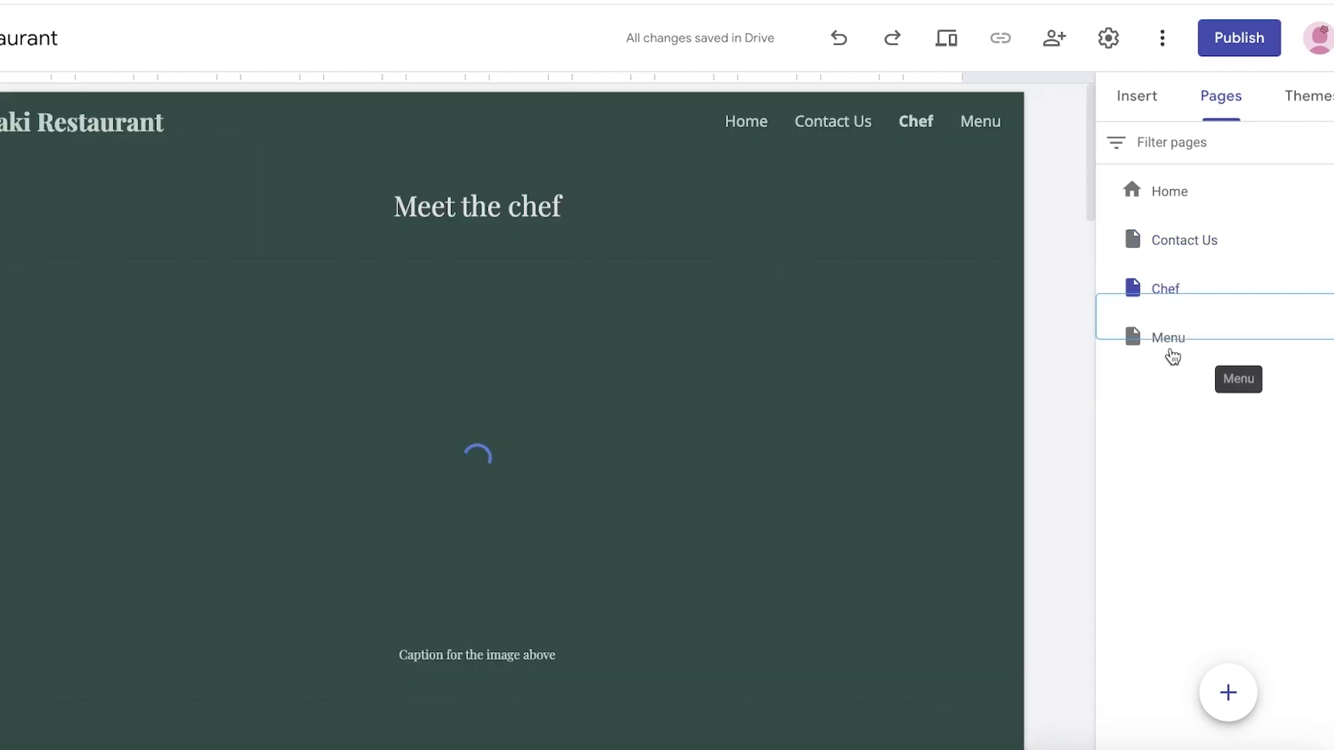
pyautogui.click(1173, 355)
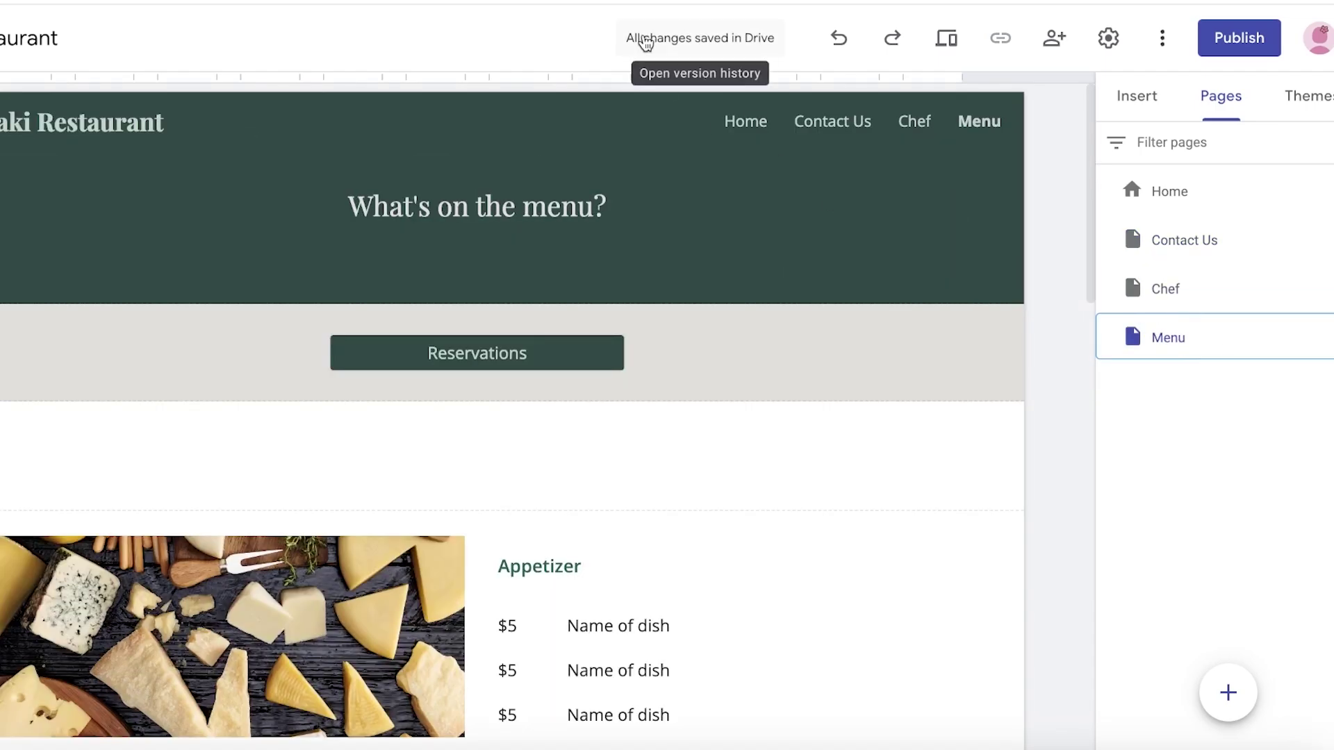
pyautogui.click(508, 353)
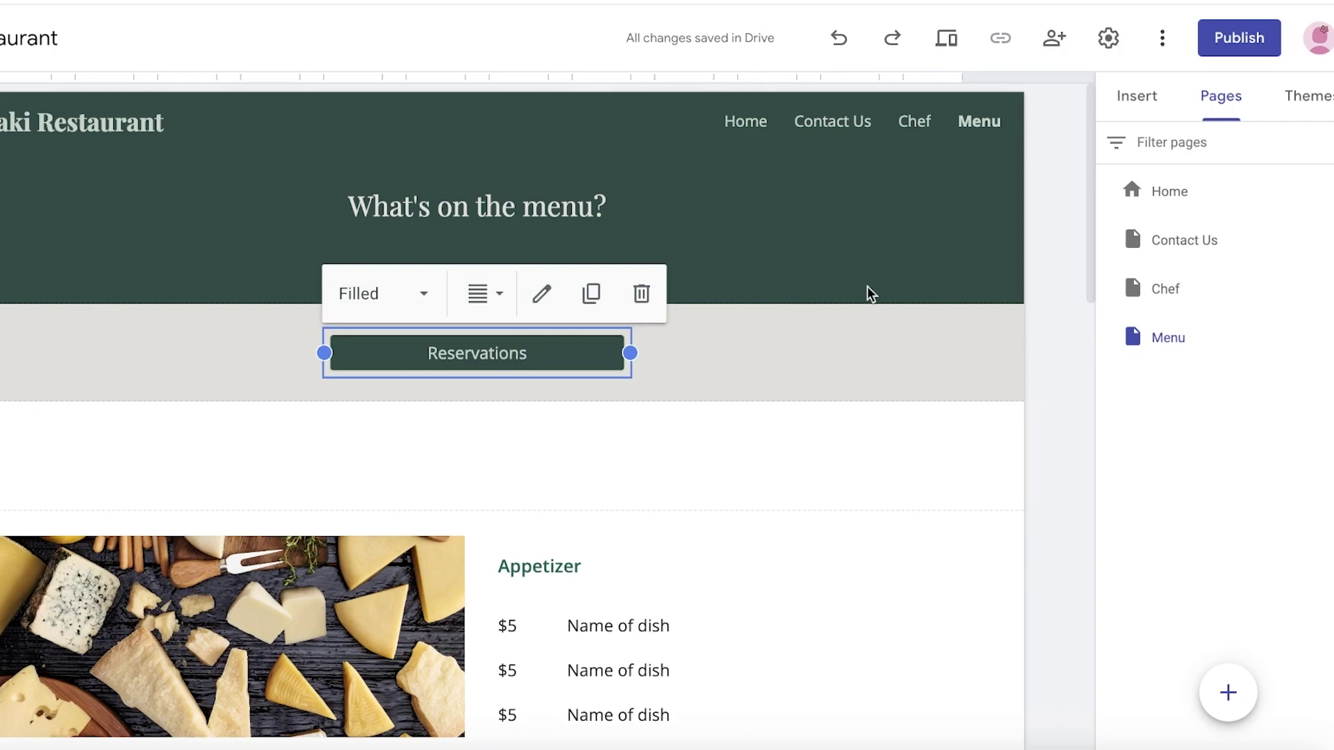
pyautogui.click(396, 293)
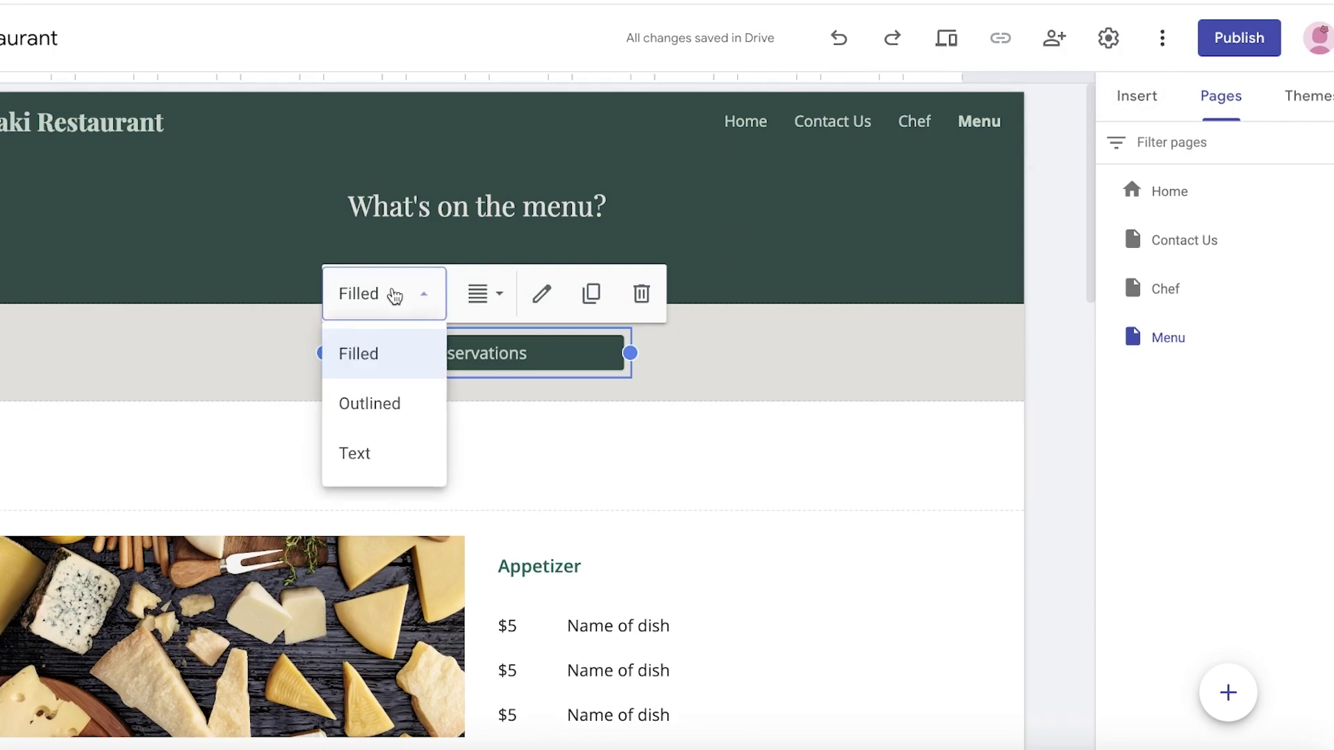
pyautogui.click(735, 378)
pyautogui.click(1141, 98)
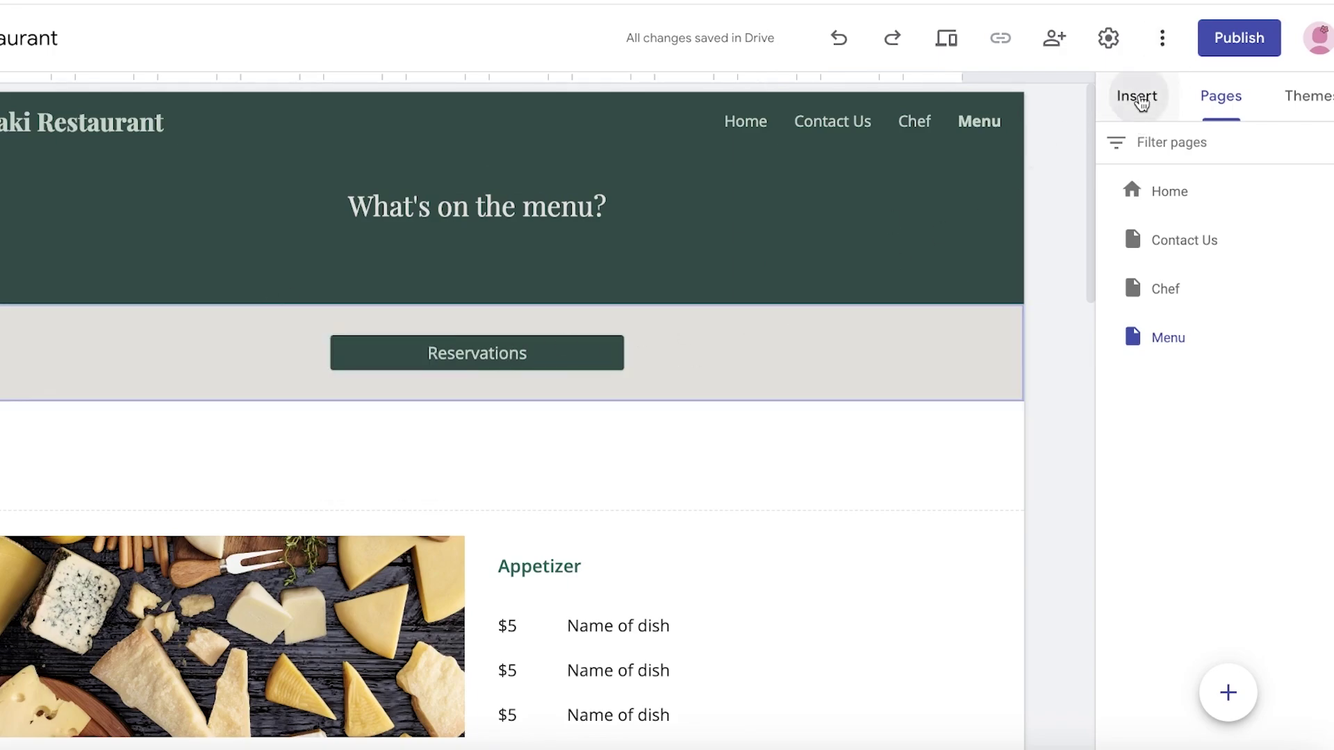
pyautogui.click(1202, 107)
pyautogui.doubleClick(1155, 190)
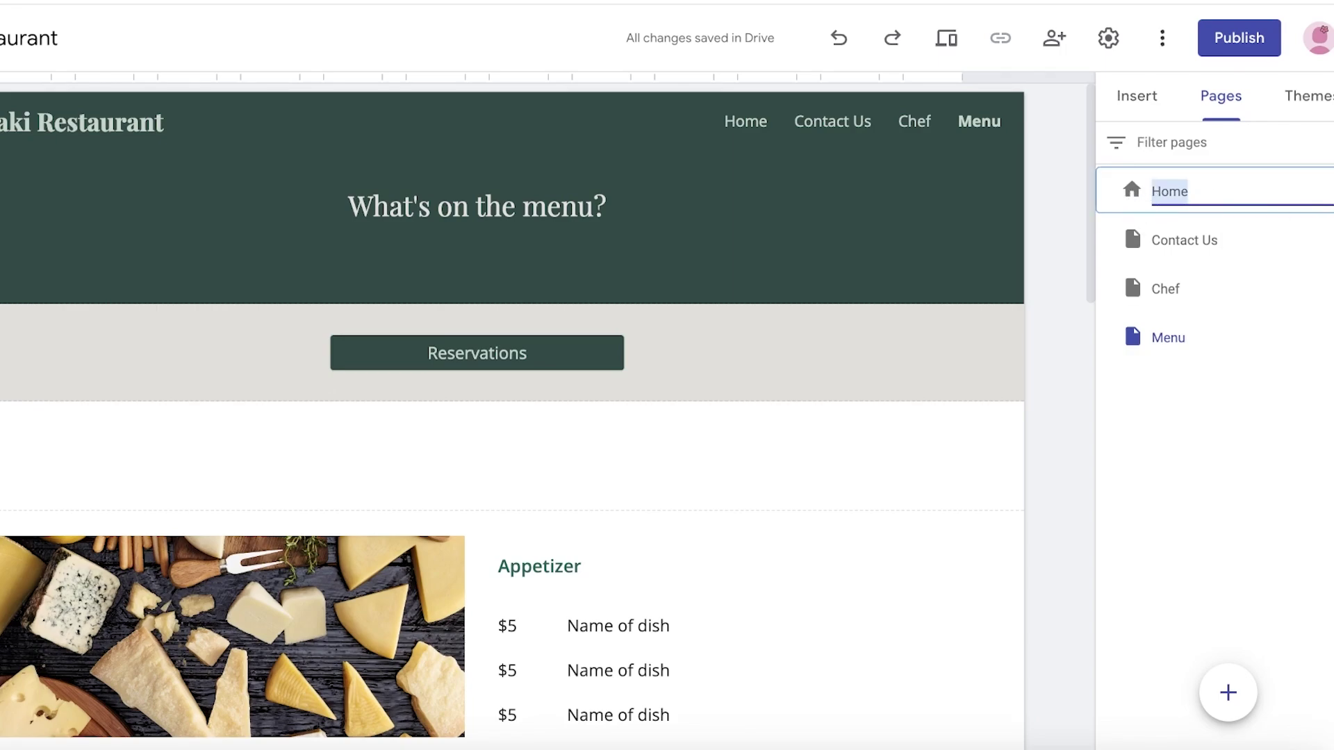
pyautogui.rightClick(1157, 191)
pyautogui.click(1136, 194)
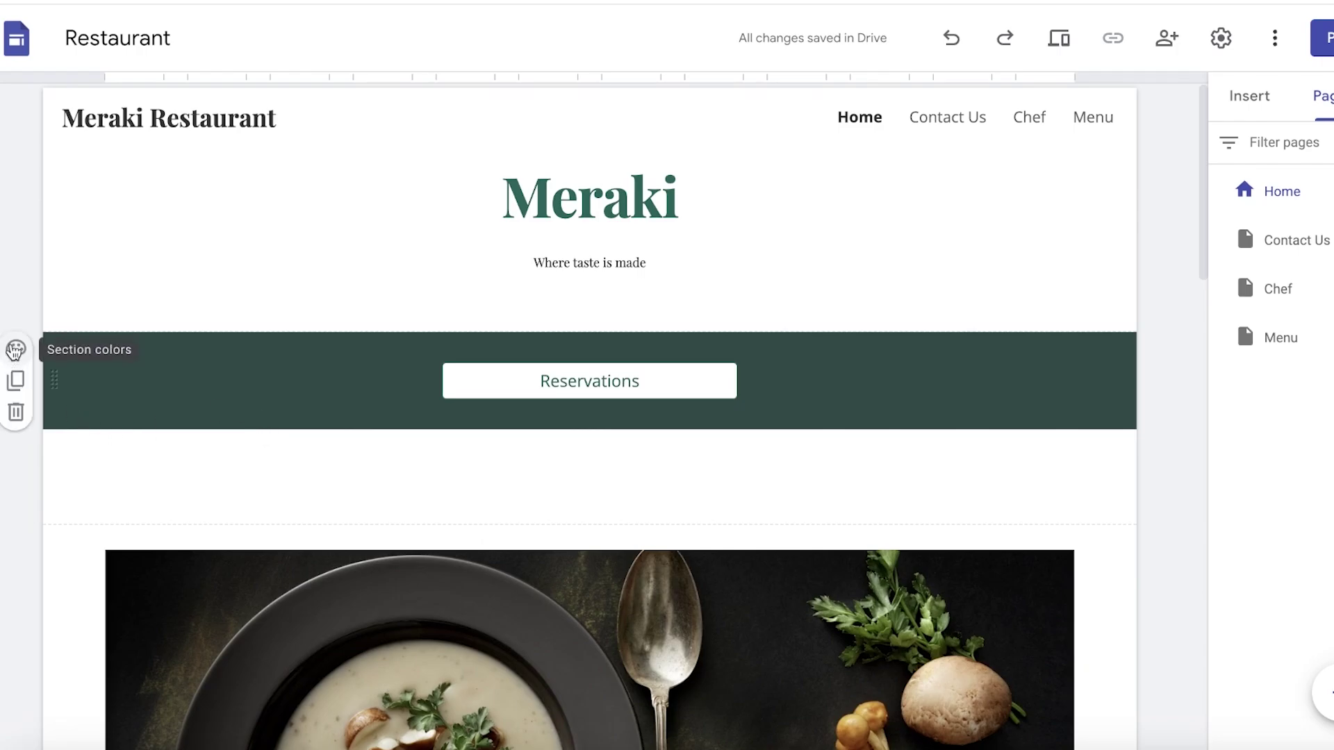
# - Set the Reservations section background to light grey after briefly trying white
pyautogui.click(16, 349)
pyautogui.click(111, 445)
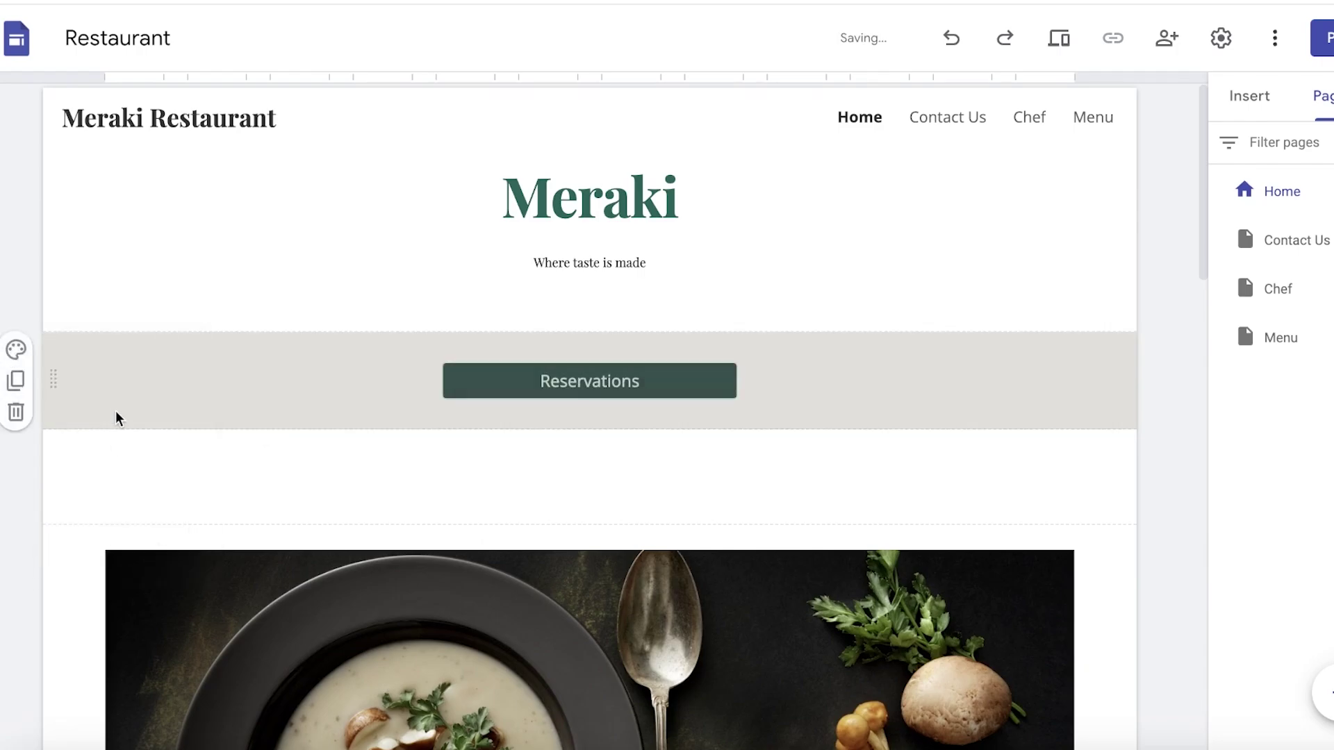
pyautogui.click(15, 350)
pyautogui.click(90, 396)
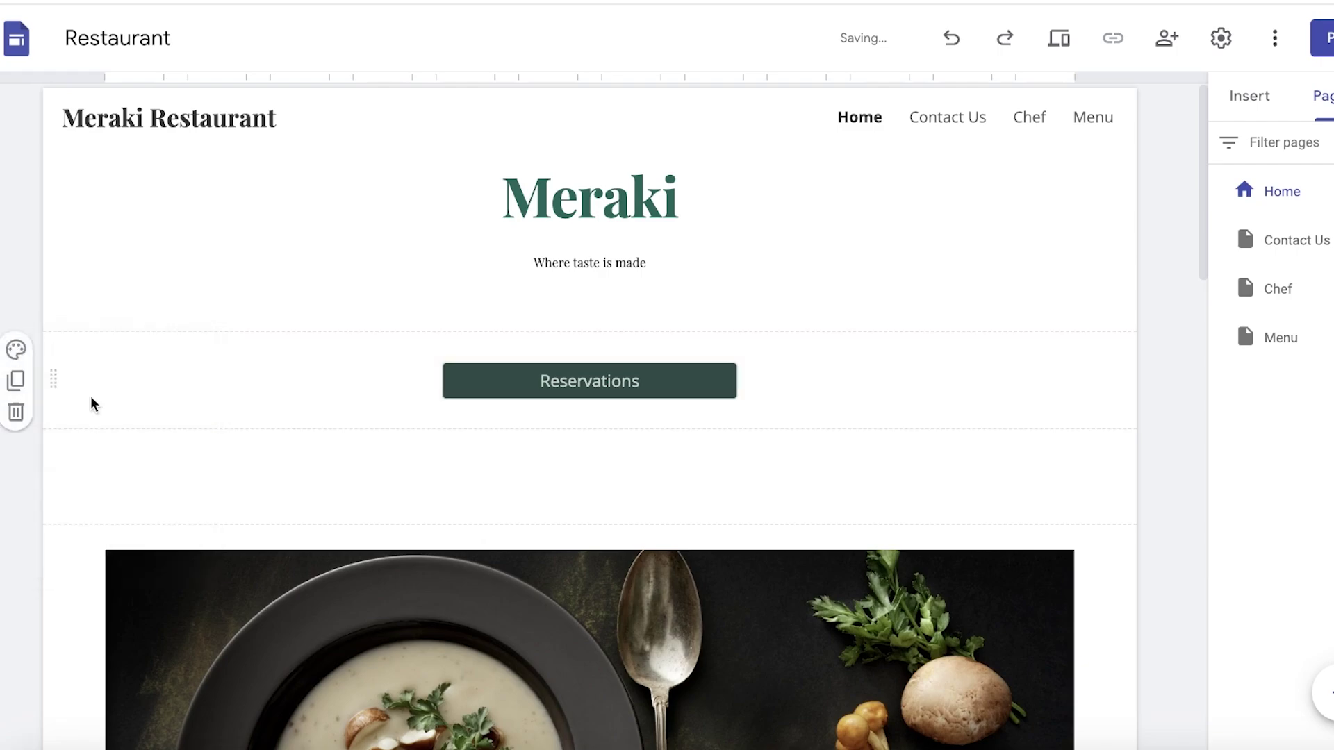
pyautogui.click(15, 350)
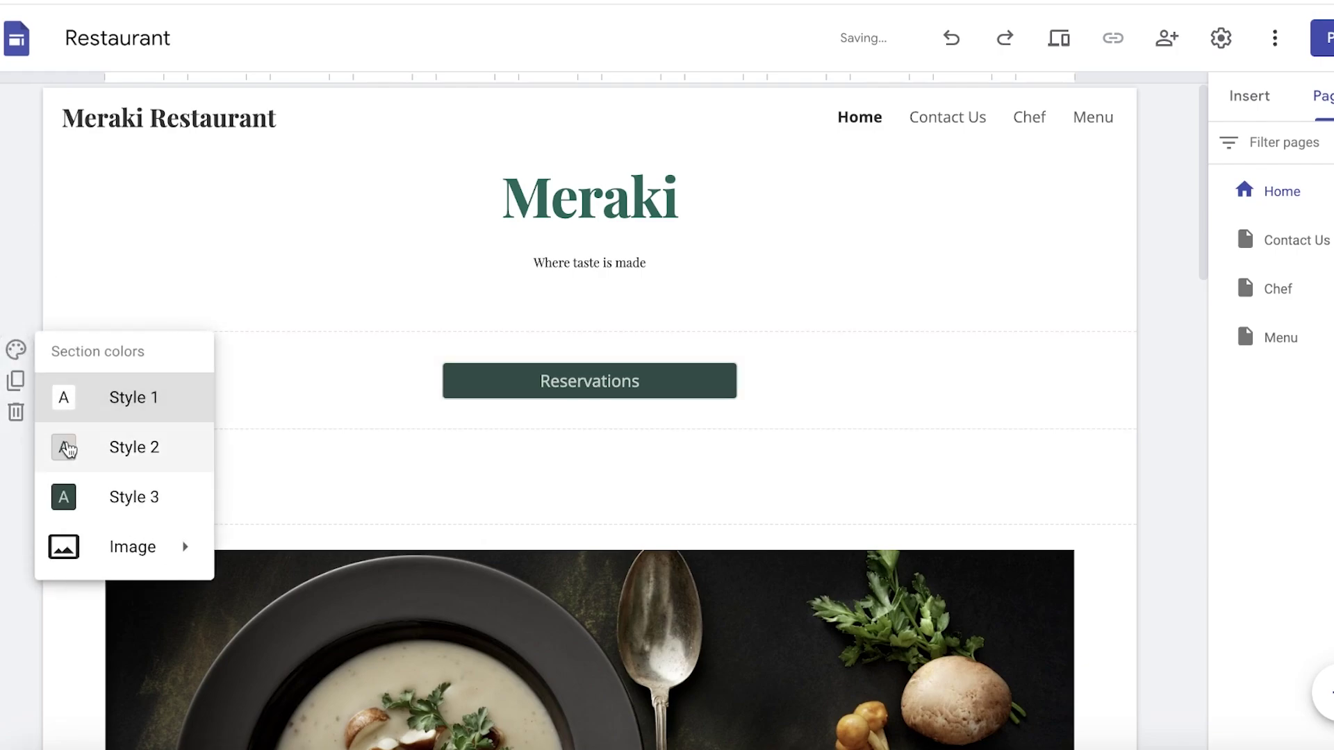
pyautogui.click(111, 444)
# - Apply the Diplomat theme to the site after previewing Simple and Aristotle
pyautogui.click(1333, 96)
pyautogui.scroll(-5, 1240, 352)
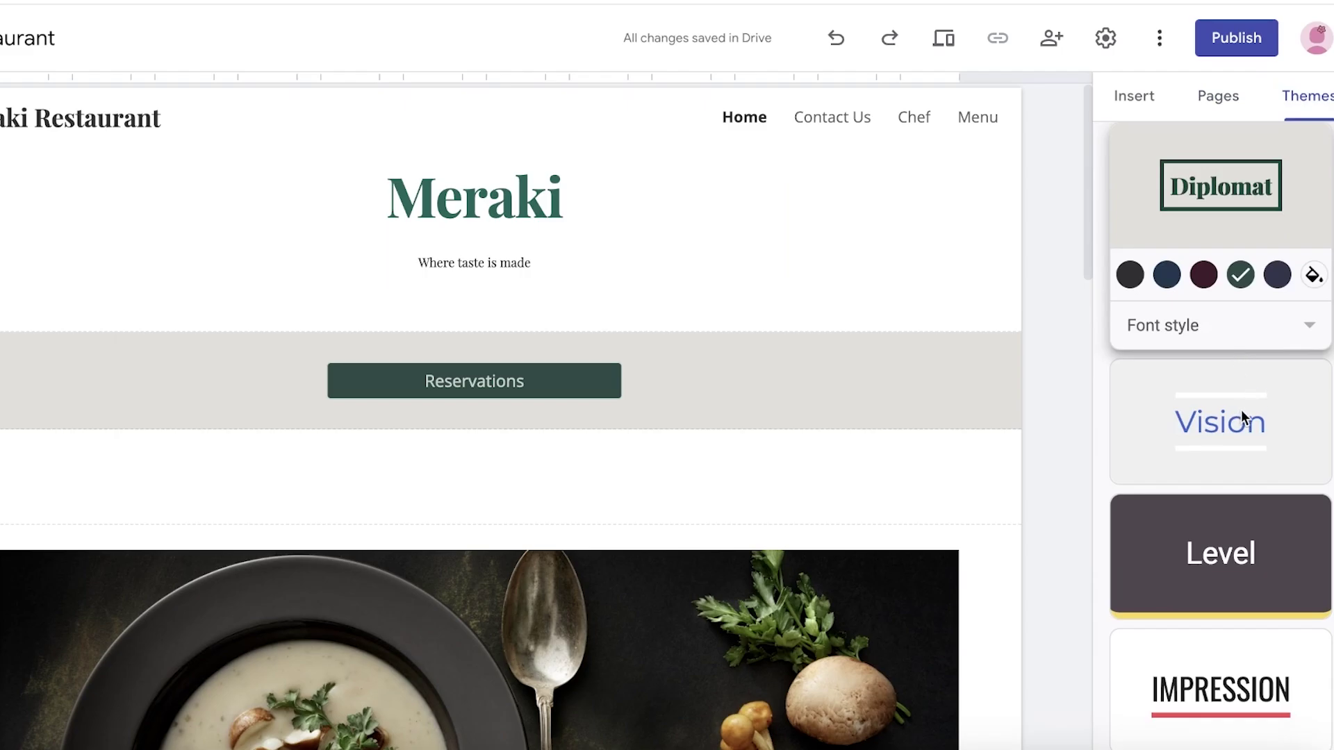
pyautogui.scroll(5, 1227, 344)
pyautogui.click(1218, 351)
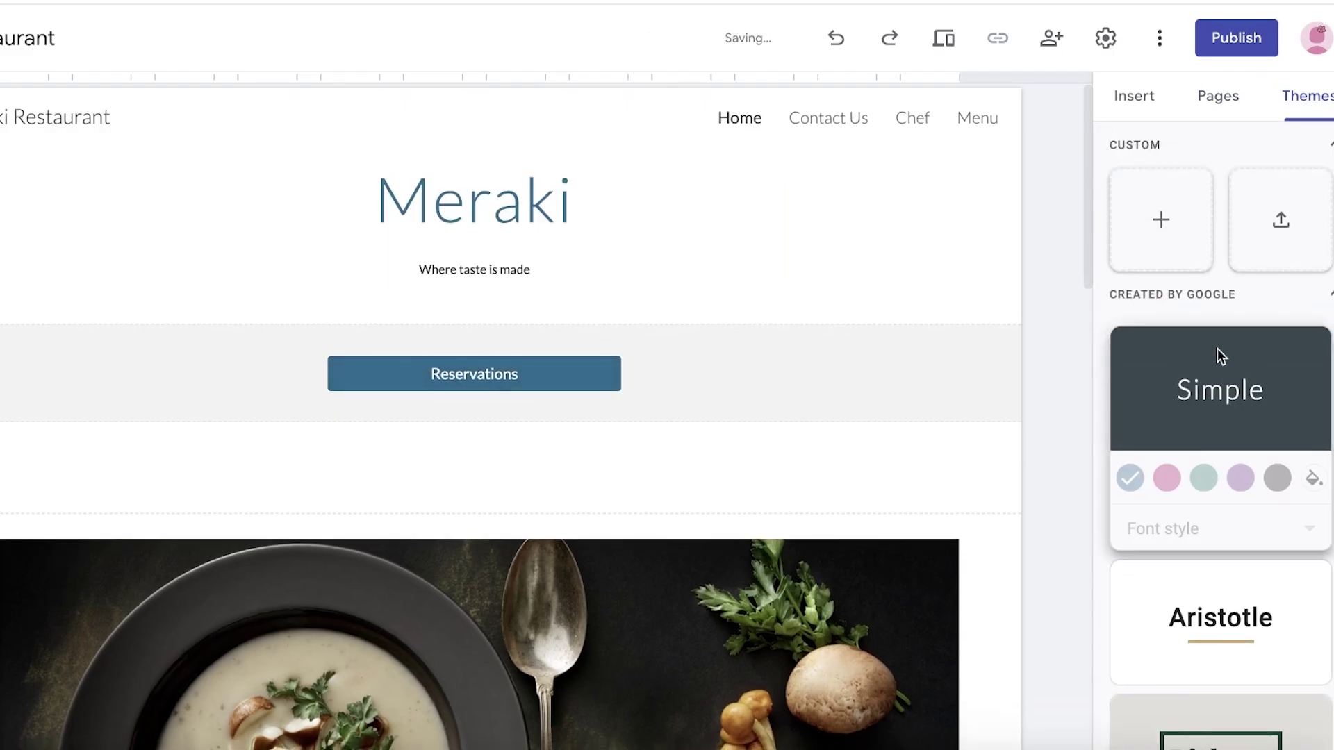
pyautogui.click(1253, 587)
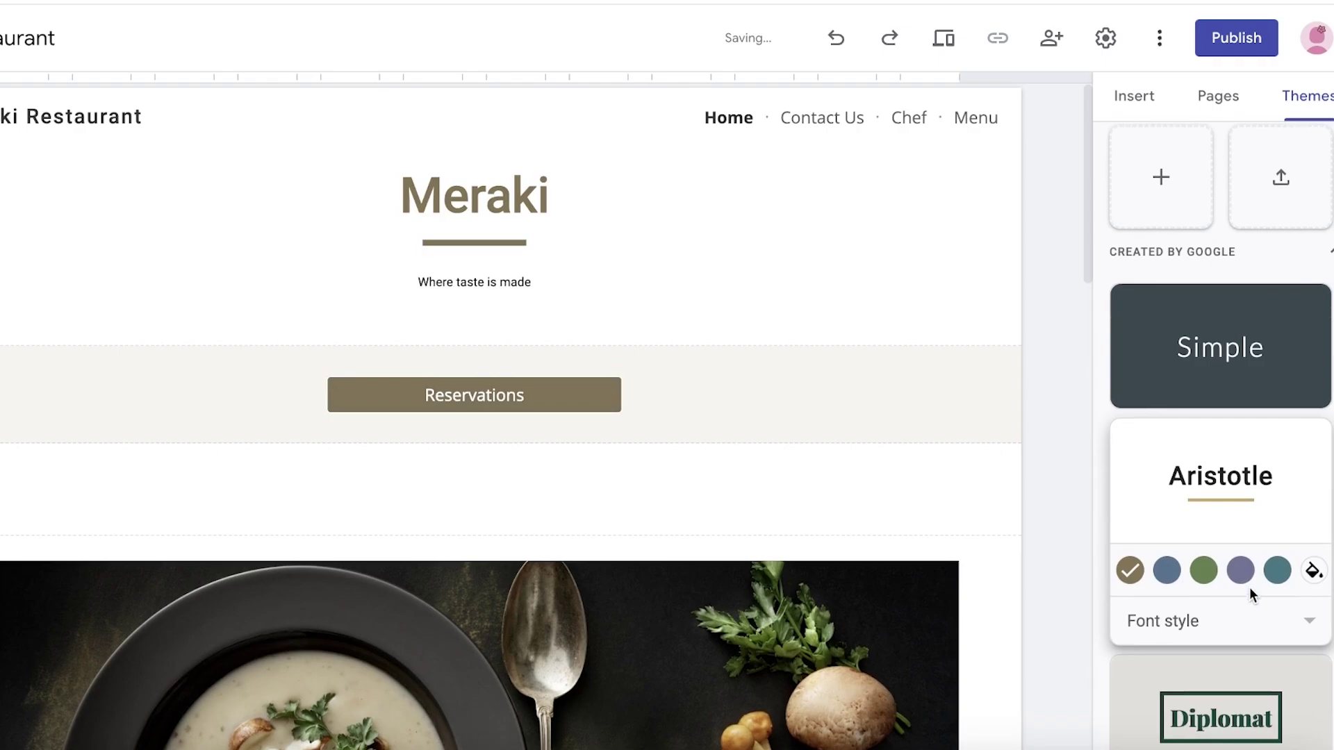
pyautogui.scroll(-3, 1250, 587)
pyautogui.click(1211, 453)
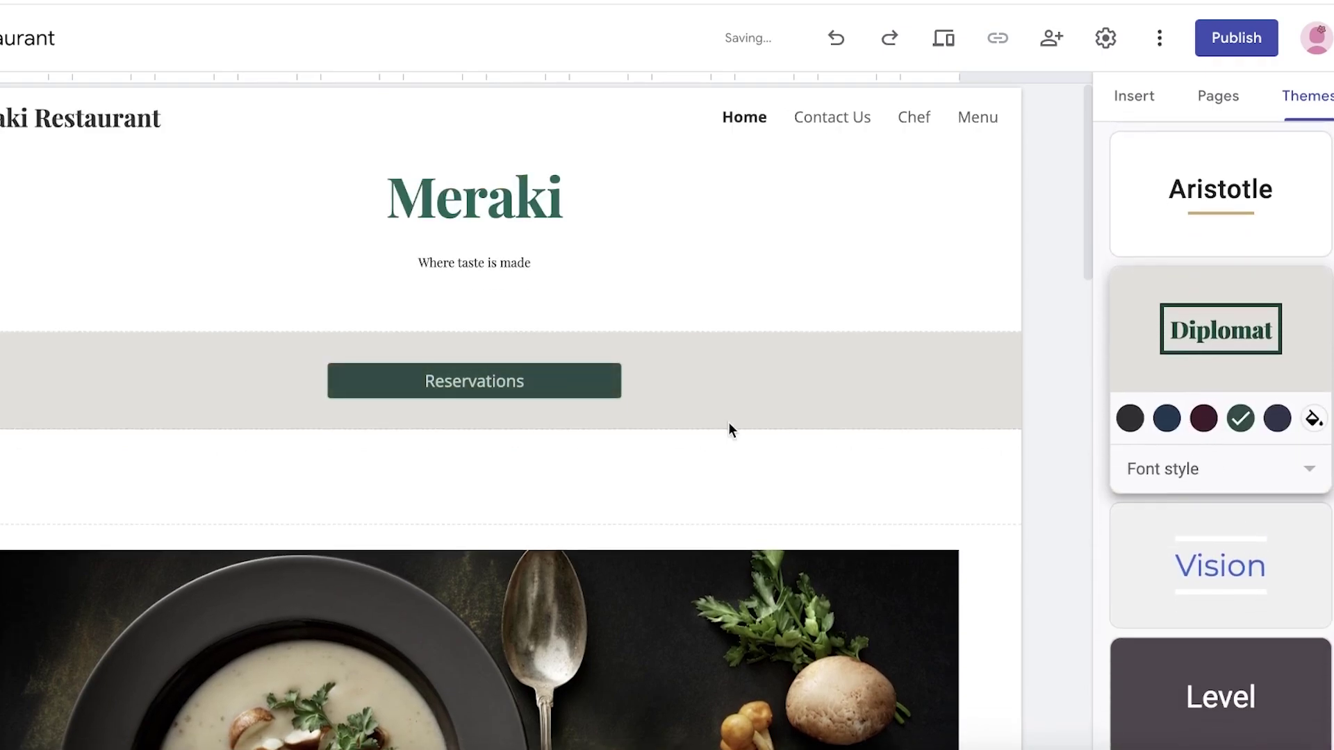
# - Move the Reservations section below the soup photo, above the welcome text
pyautogui.click(133, 413)
pyautogui.click(7, 347)
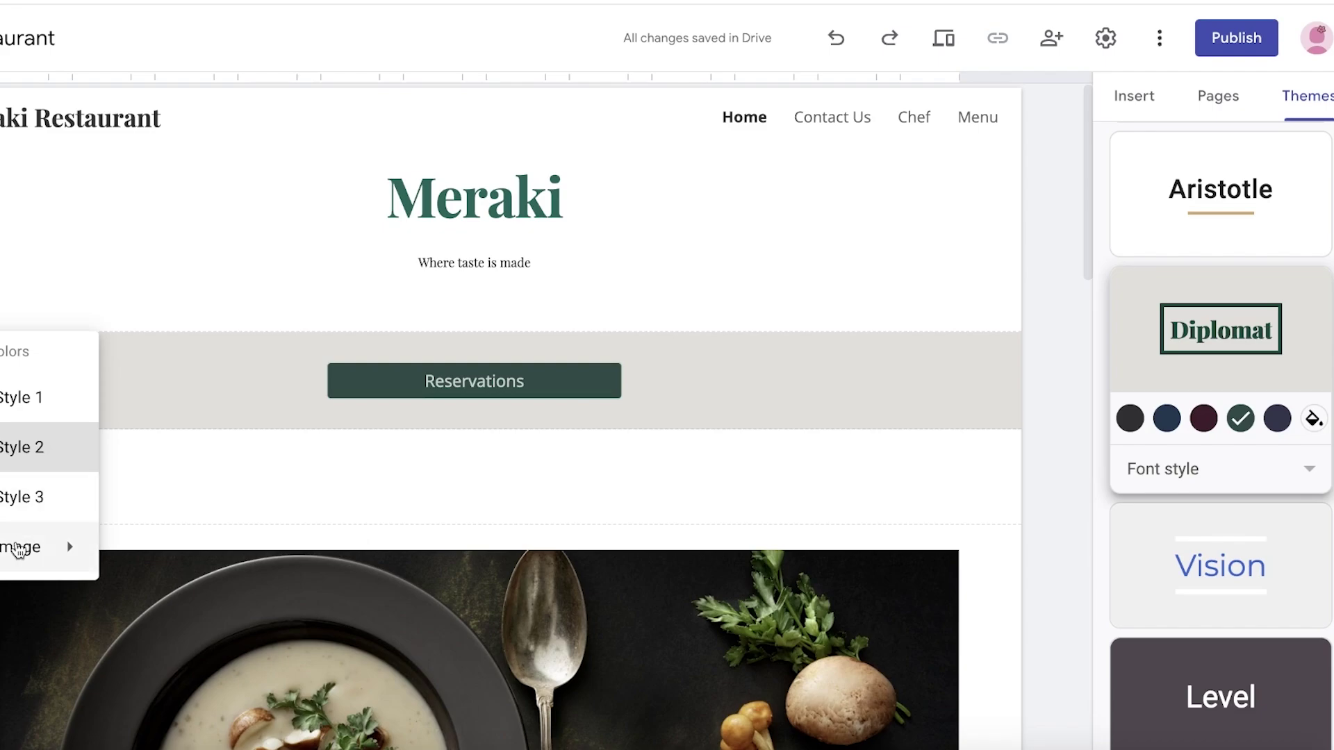
pyautogui.moveTo(10, 556)
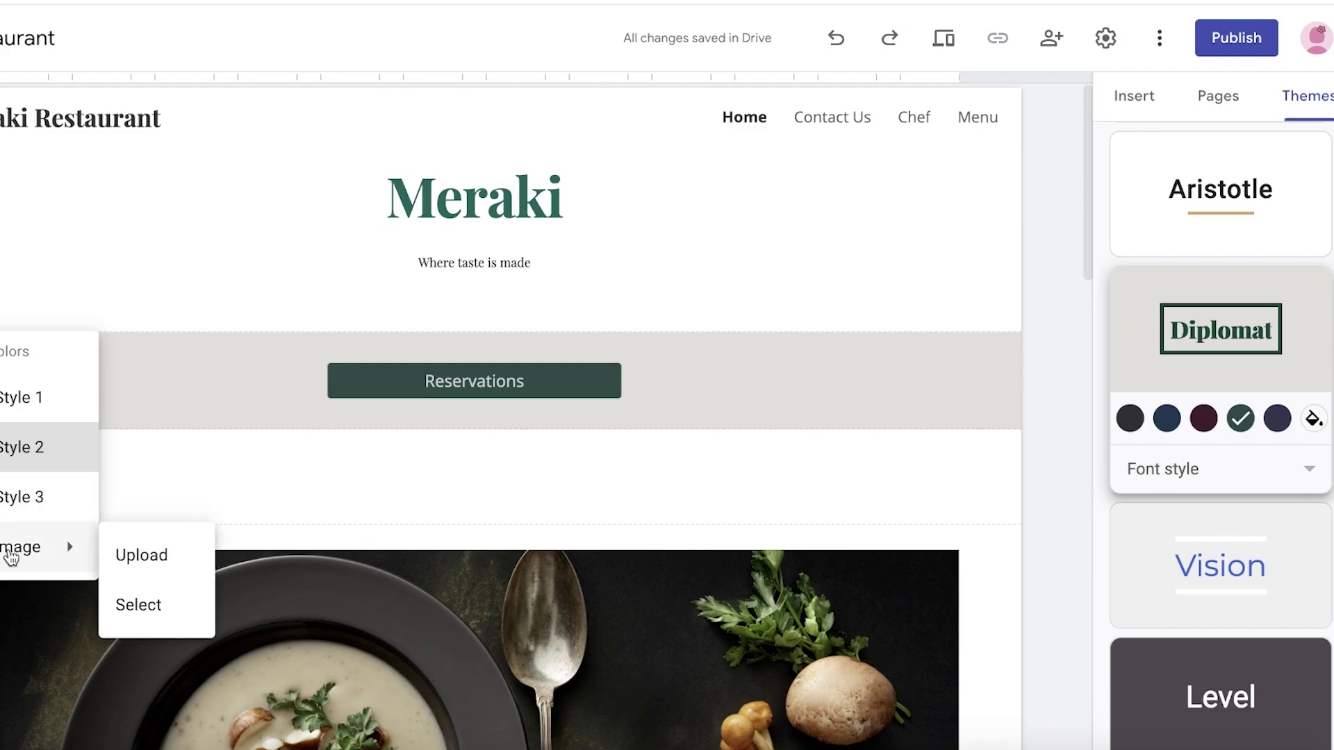
pyautogui.click(236, 366)
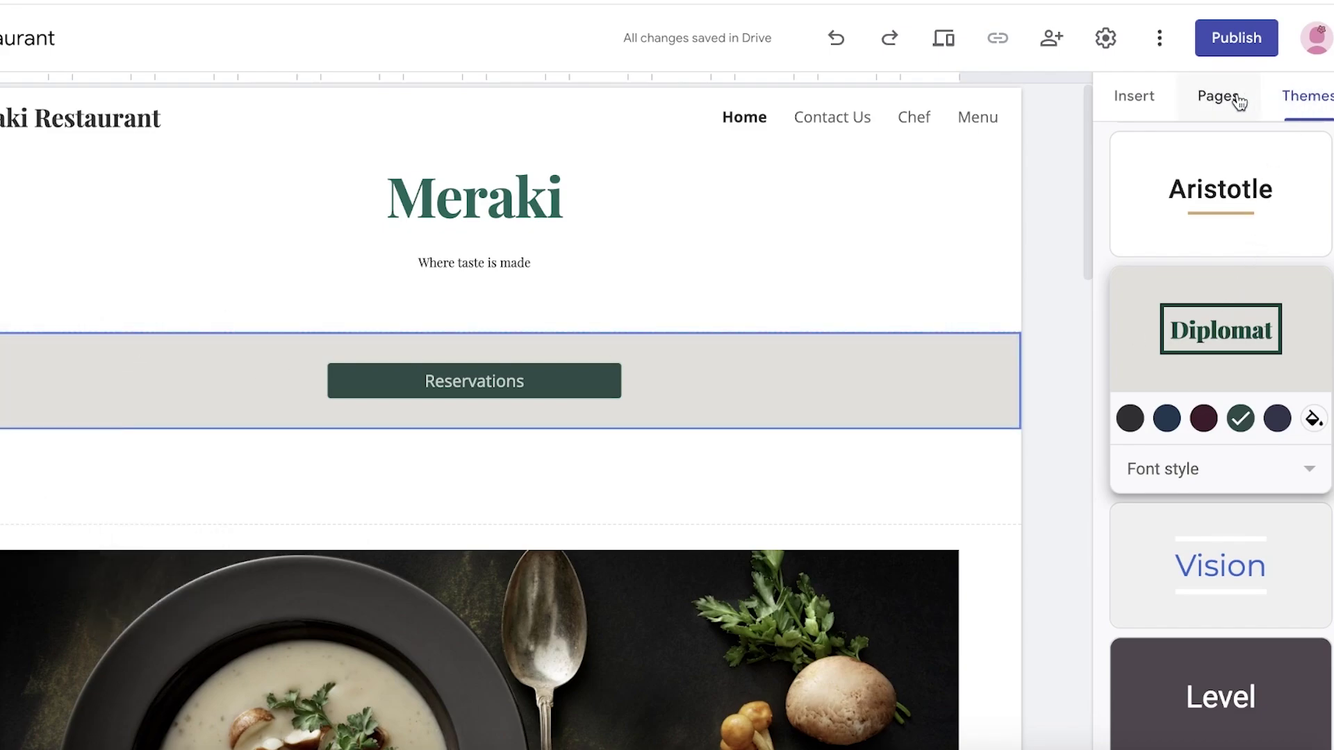
pyautogui.scroll(-4, 50, 314)
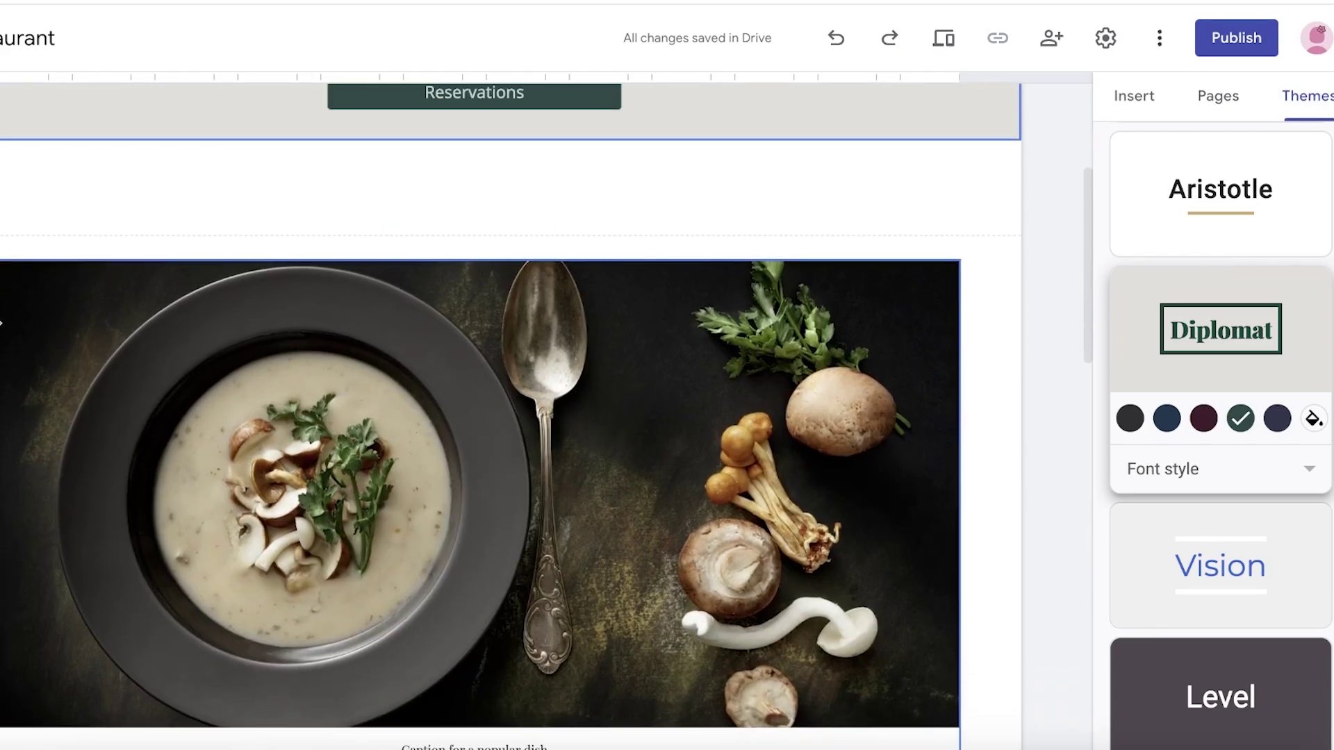
pyautogui.scroll(3, 50, 315)
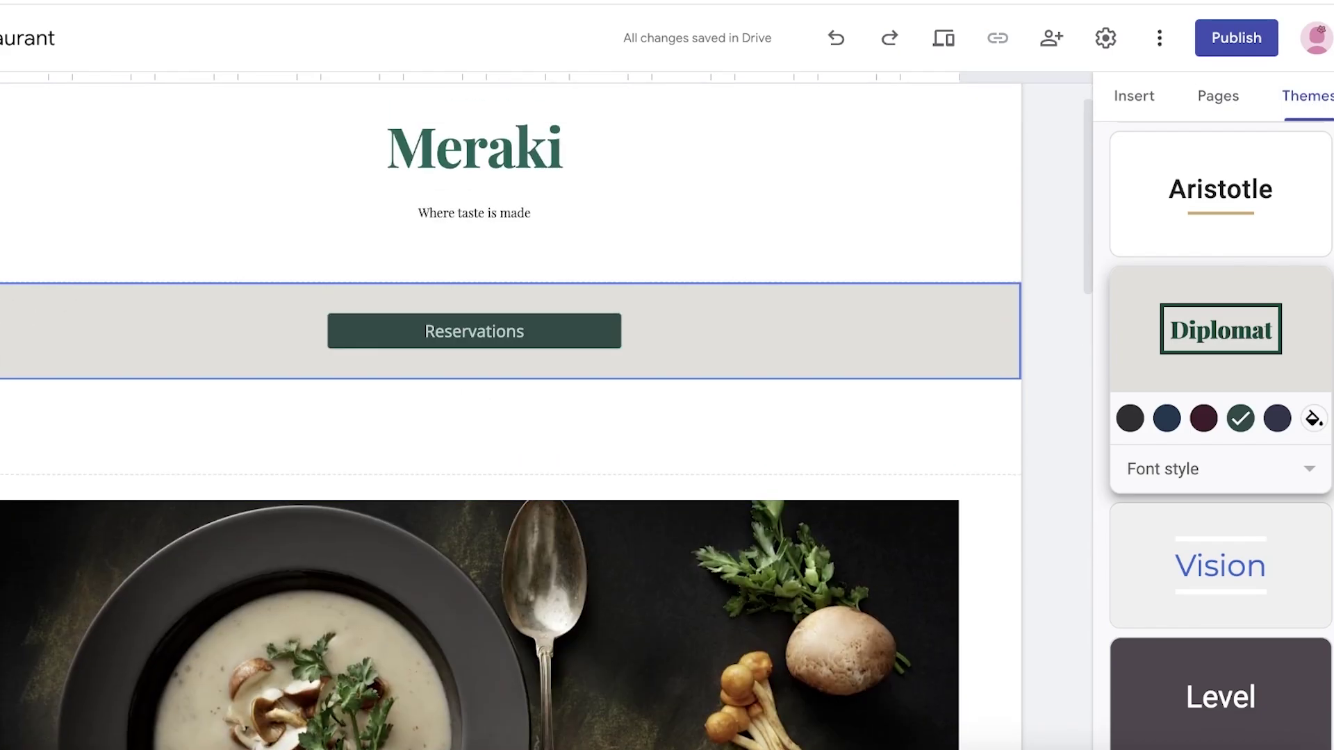
pyautogui.moveTo(3, 330); pyautogui.dragTo(1, 502)
# - Delete the empty text box under the header
pyautogui.scroll(10, 9, 492)
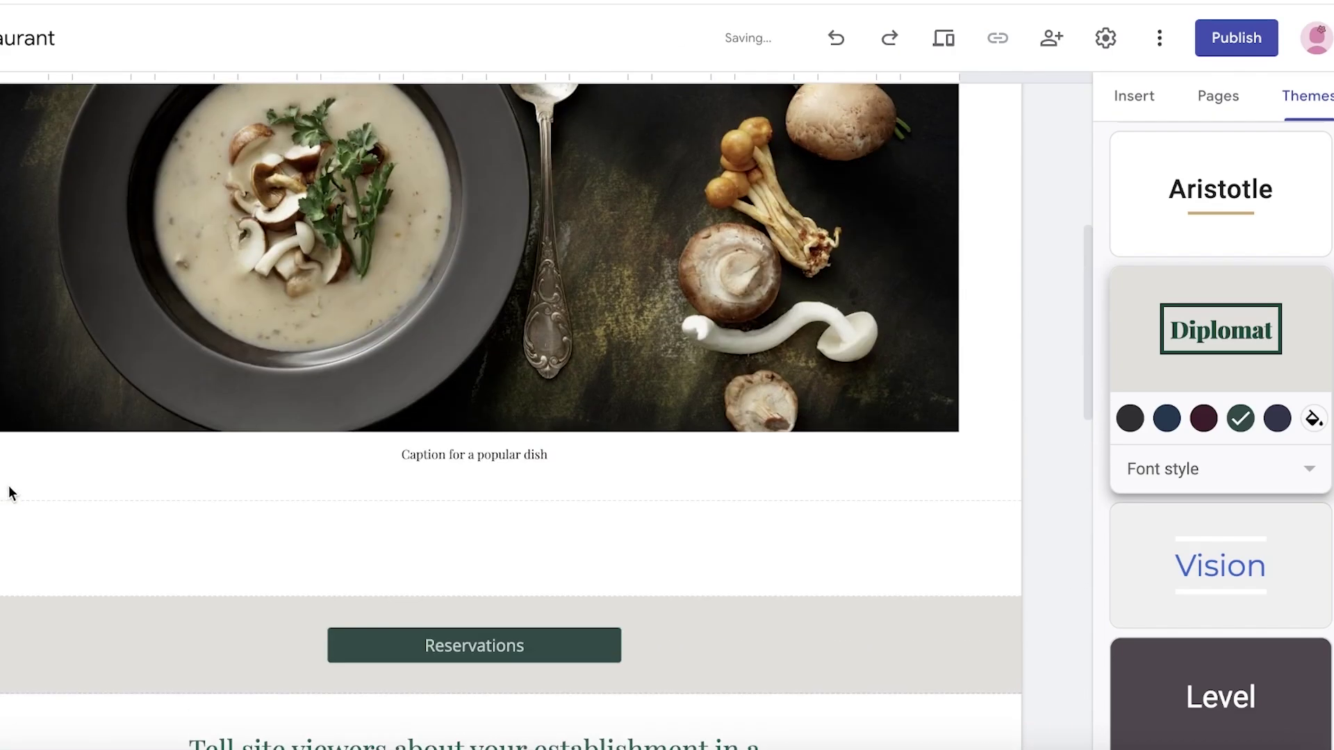
pyautogui.click(321, 384)
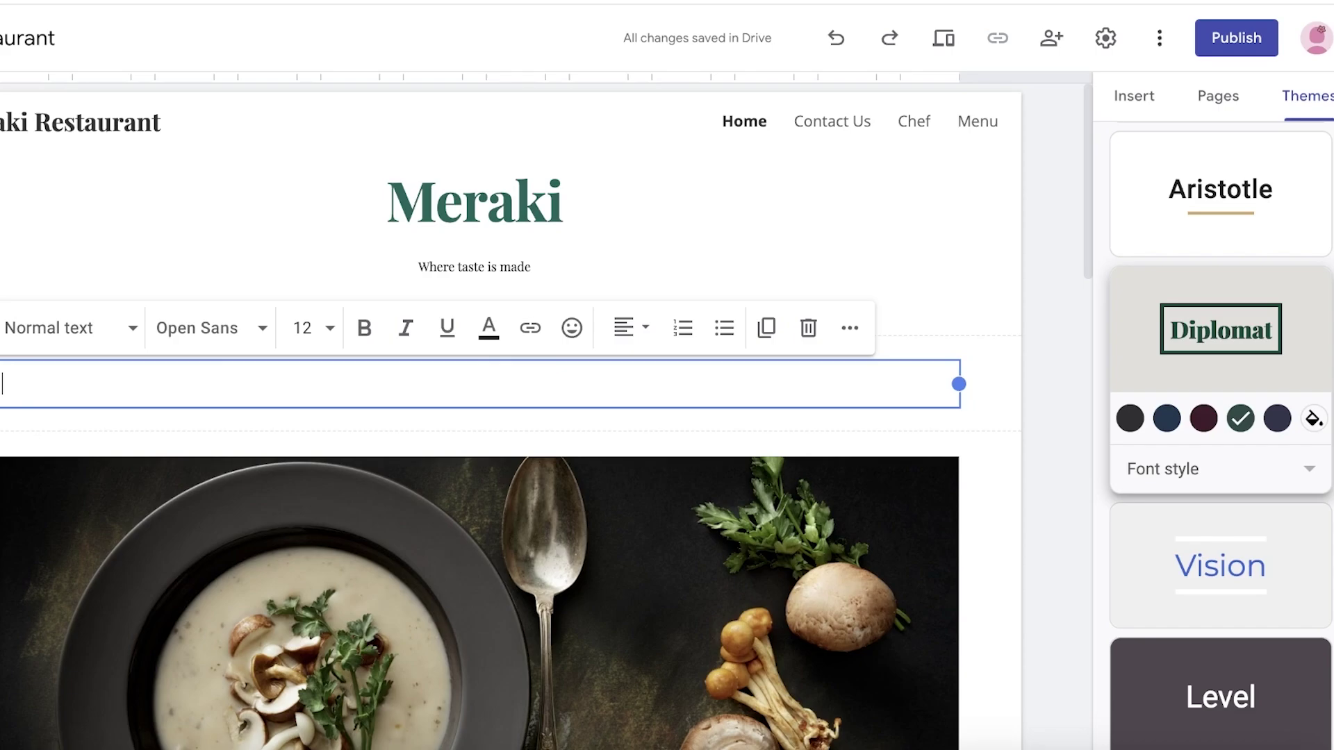
pyautogui.press('BackSpace')
# - Delete the soup photo section and bring up the Insert elements panel
pyautogui.scroll(-5, 313, 410)
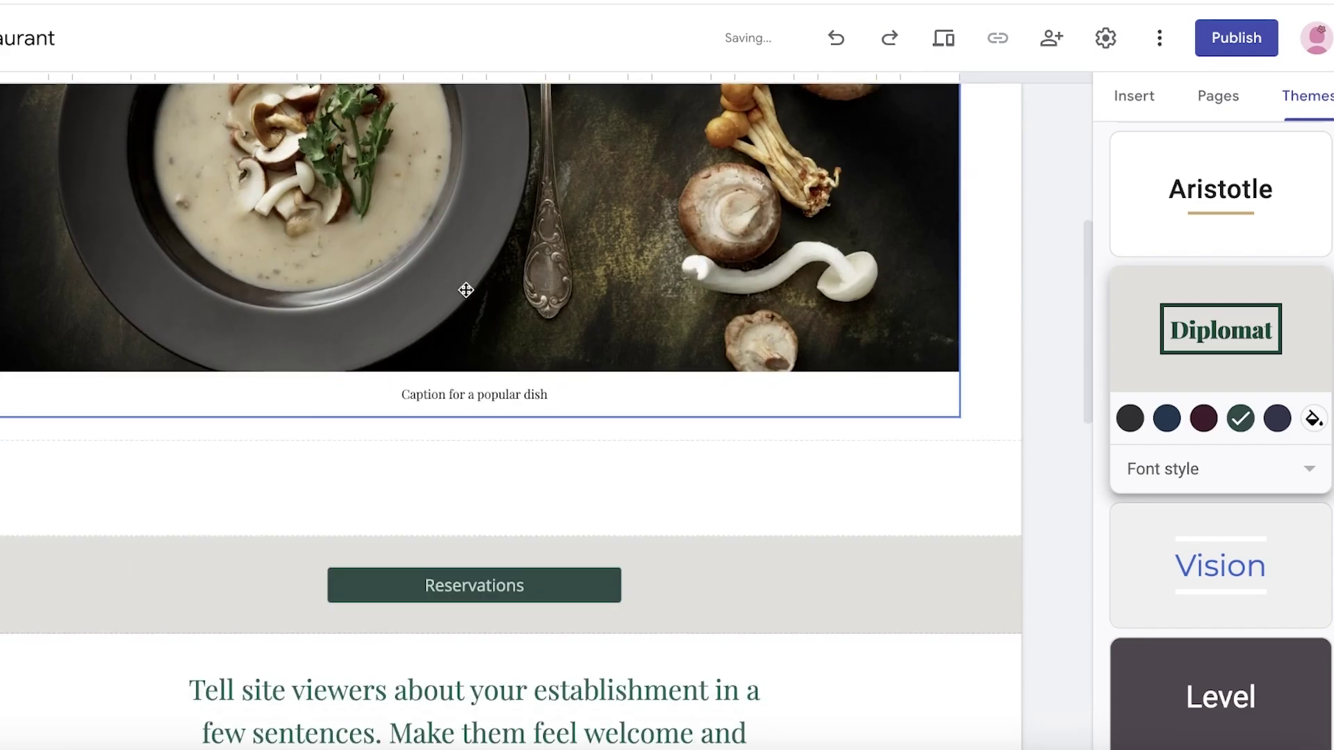
pyautogui.scroll(3, 464, 290)
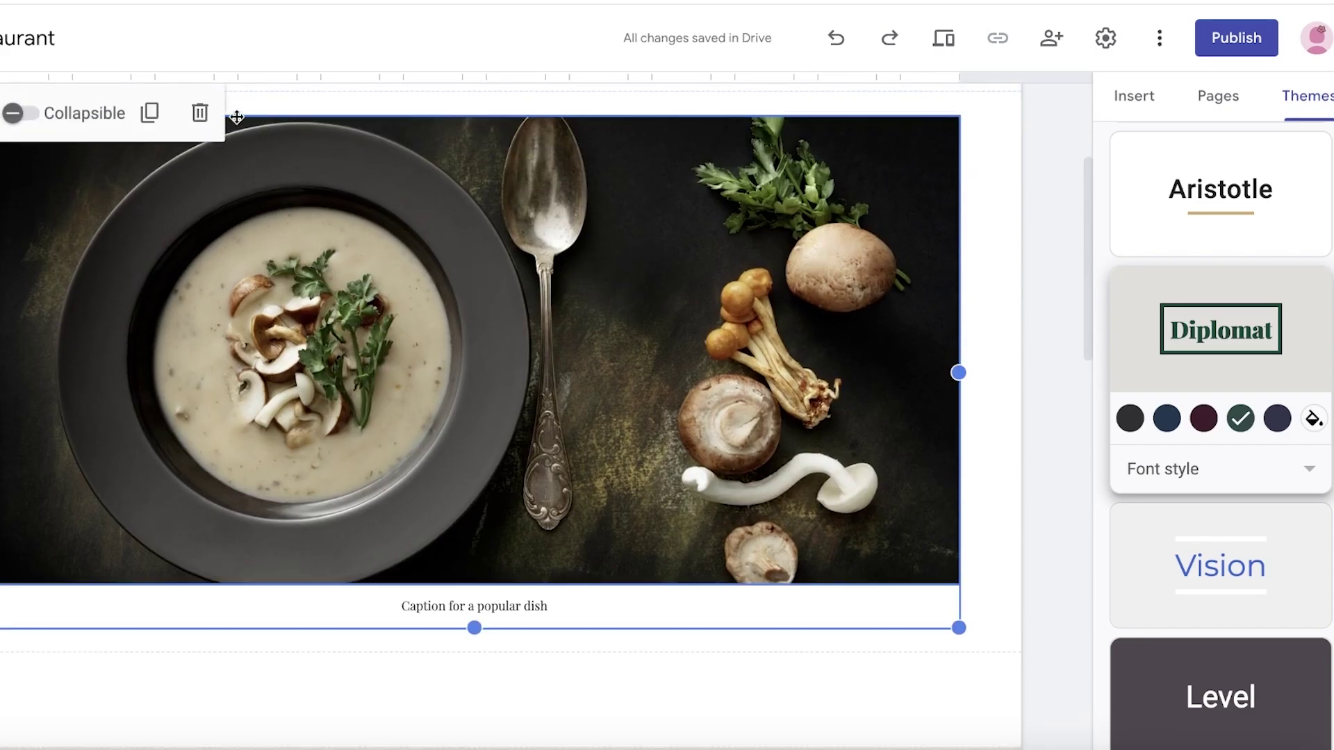
pyautogui.click(200, 112)
pyautogui.click(1179, 111)
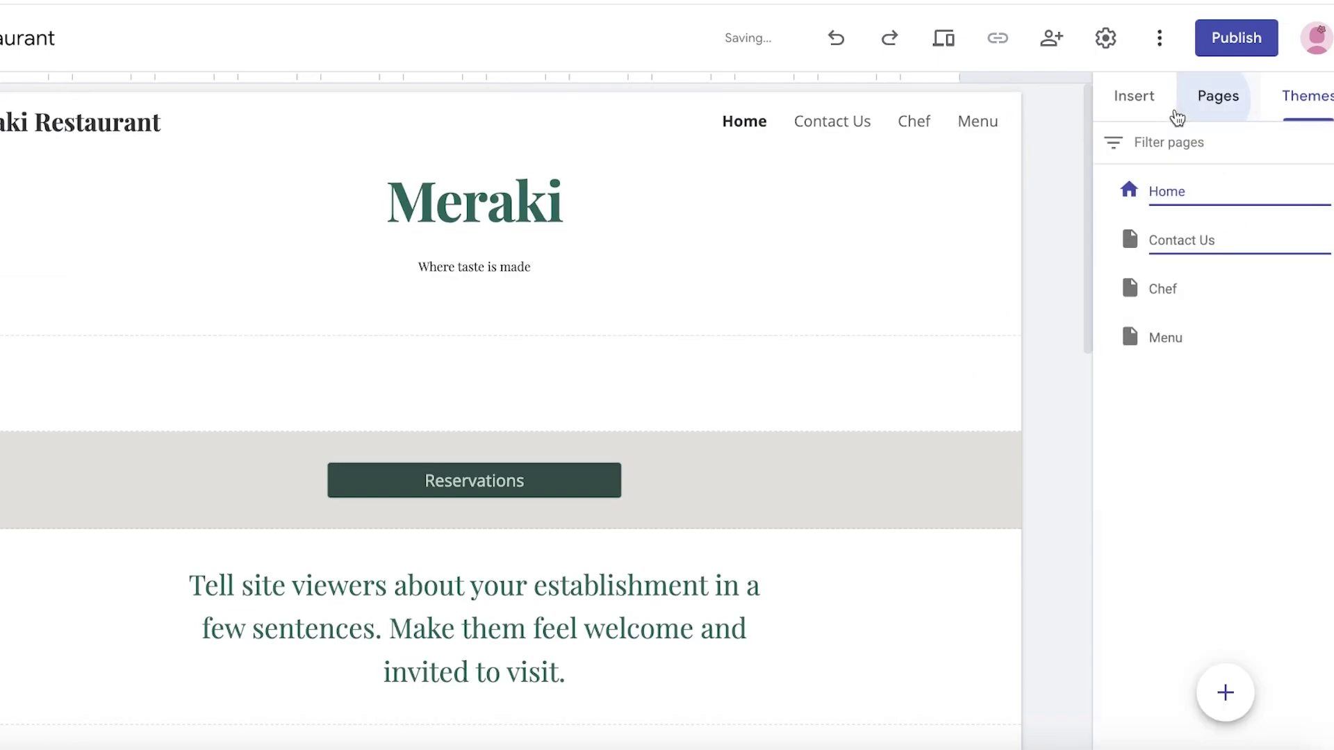
pyautogui.click(1154, 111)
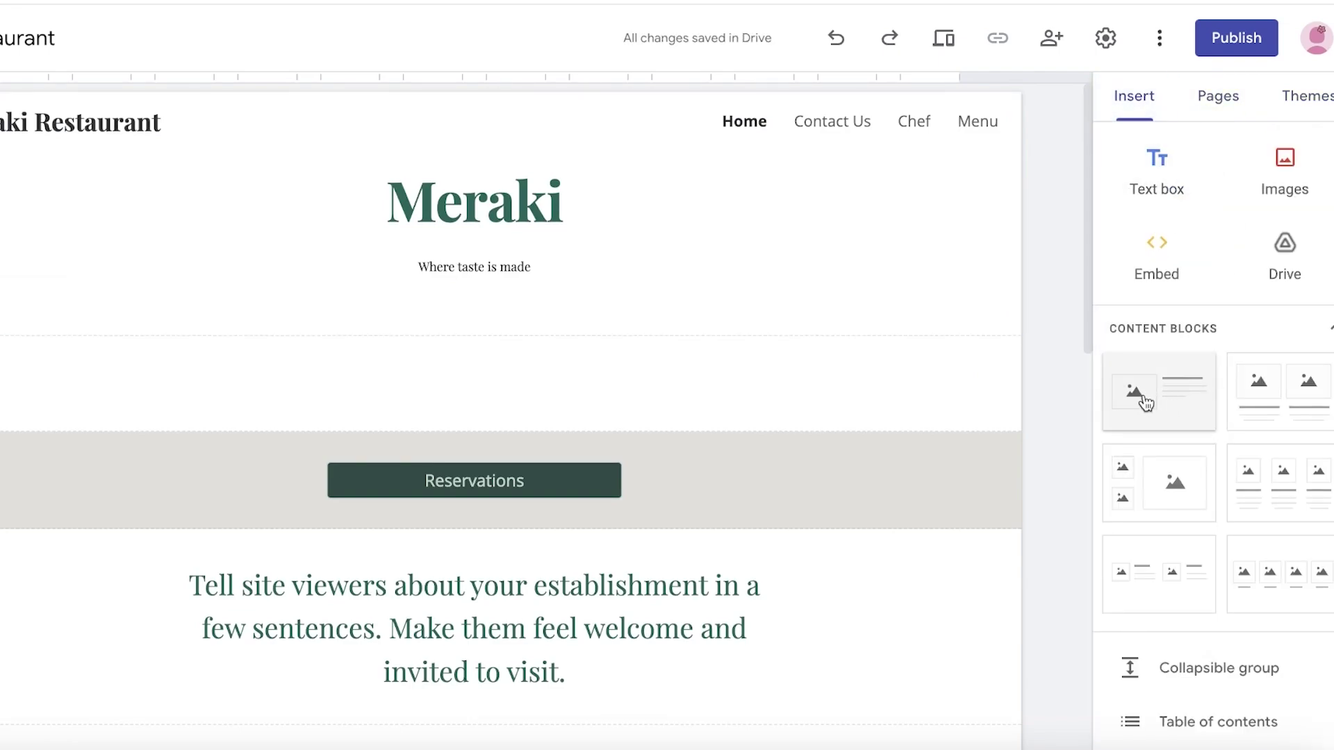
# - Add an image-and-text block below the Meraki header with the uploaded castle photo
pyautogui.moveTo(1145, 400); pyautogui.dragTo(739, 377)
pyautogui.click(184, 302)
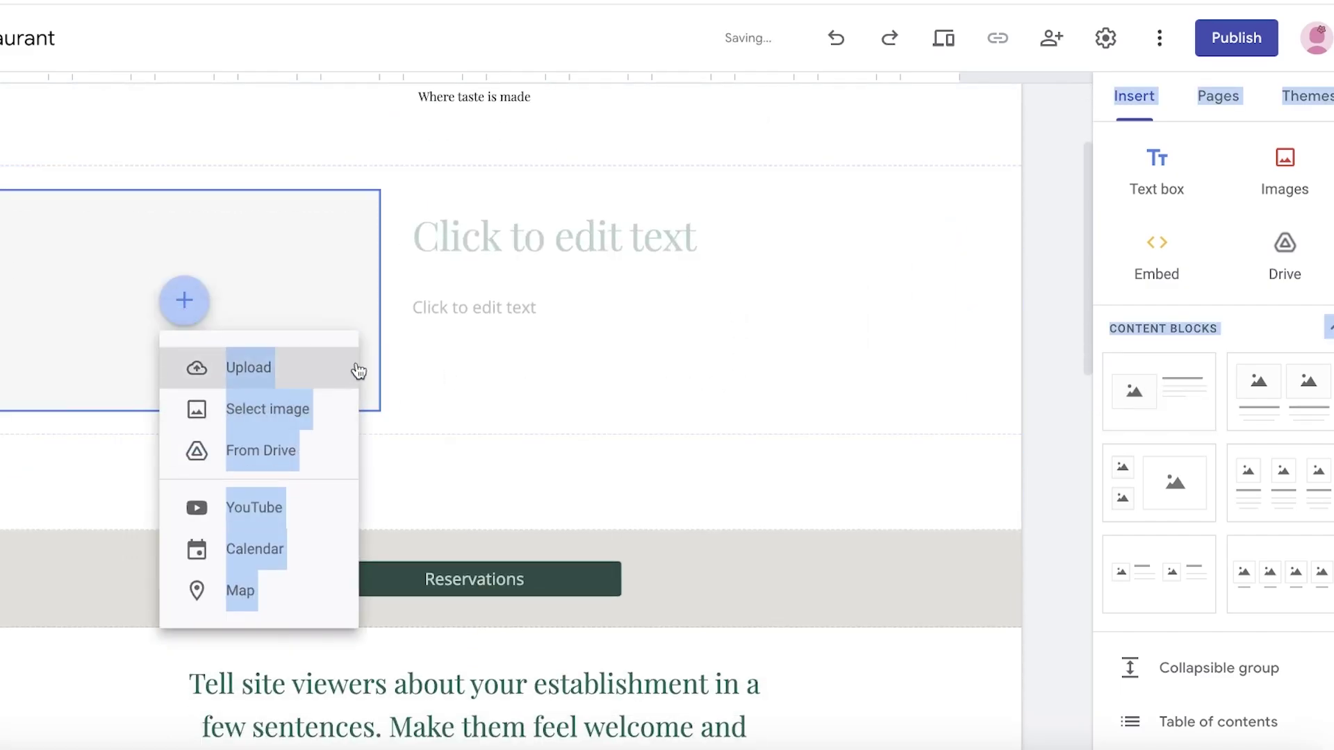
pyautogui.click(351, 368)
pyautogui.click(483, 355)
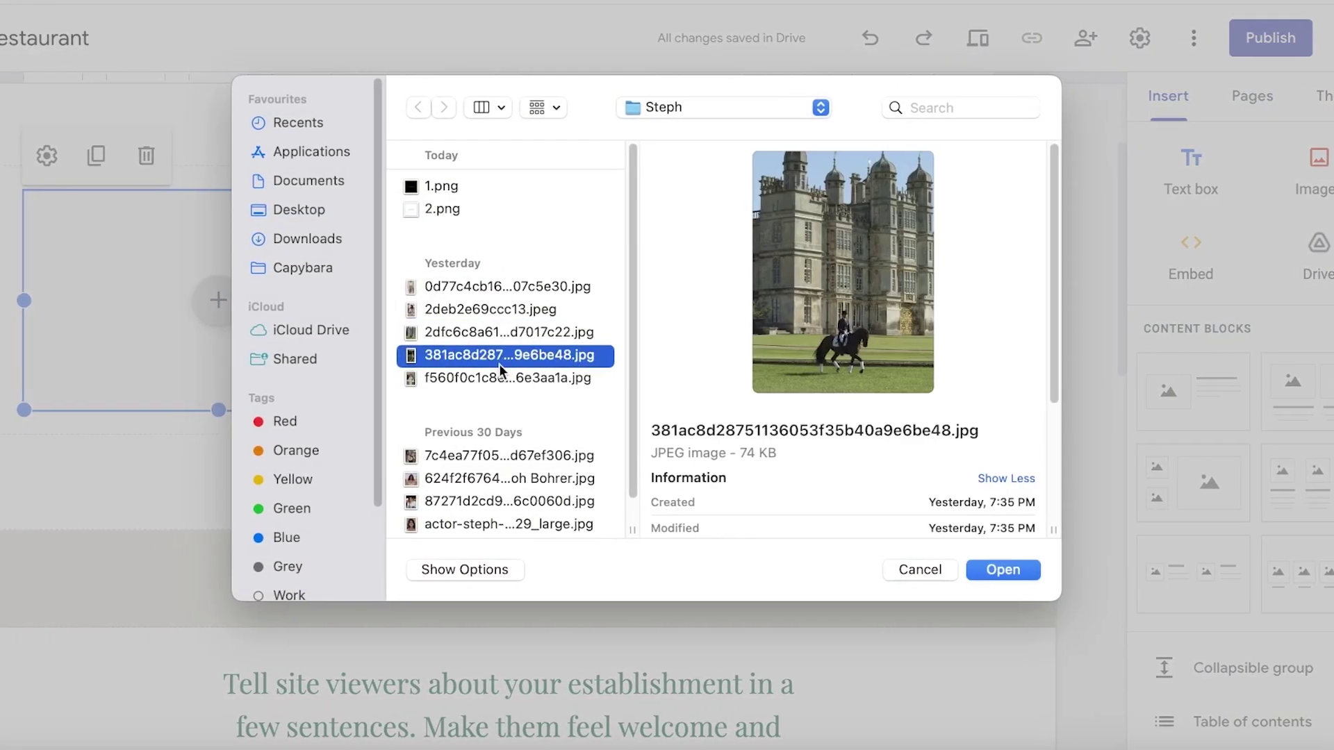
pyautogui.click(483, 333)
pyautogui.click(1010, 566)
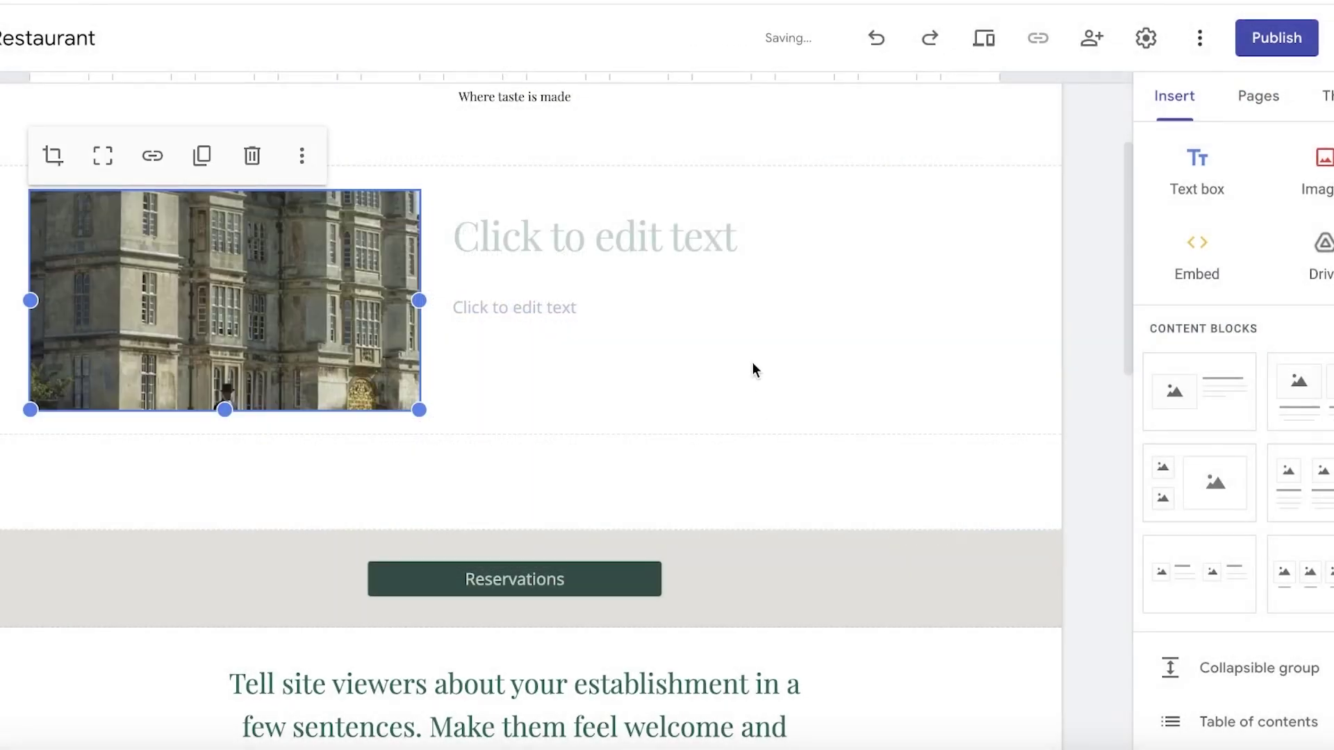
# - Make the castle photo taller and adjust its width
pyautogui.moveTo(223, 408); pyautogui.dragTo(223, 747)
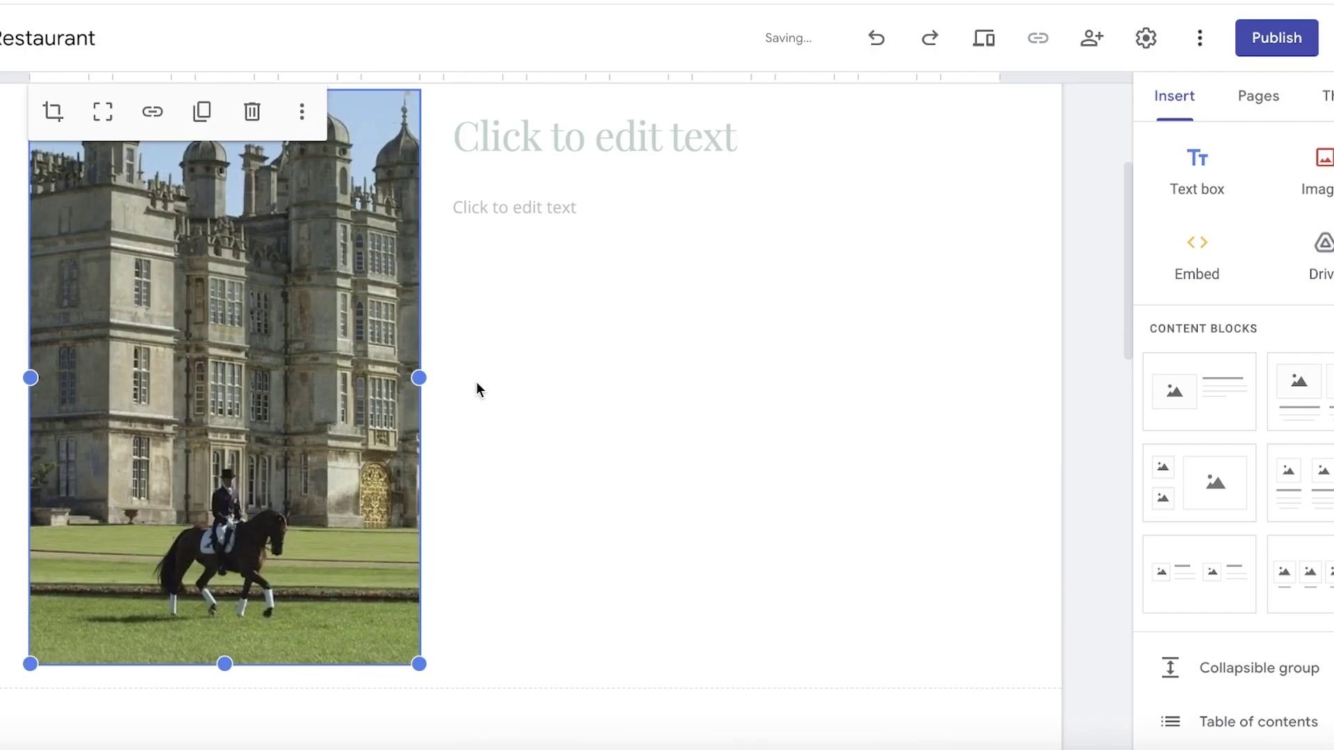
pyautogui.scroll(4, 477, 387)
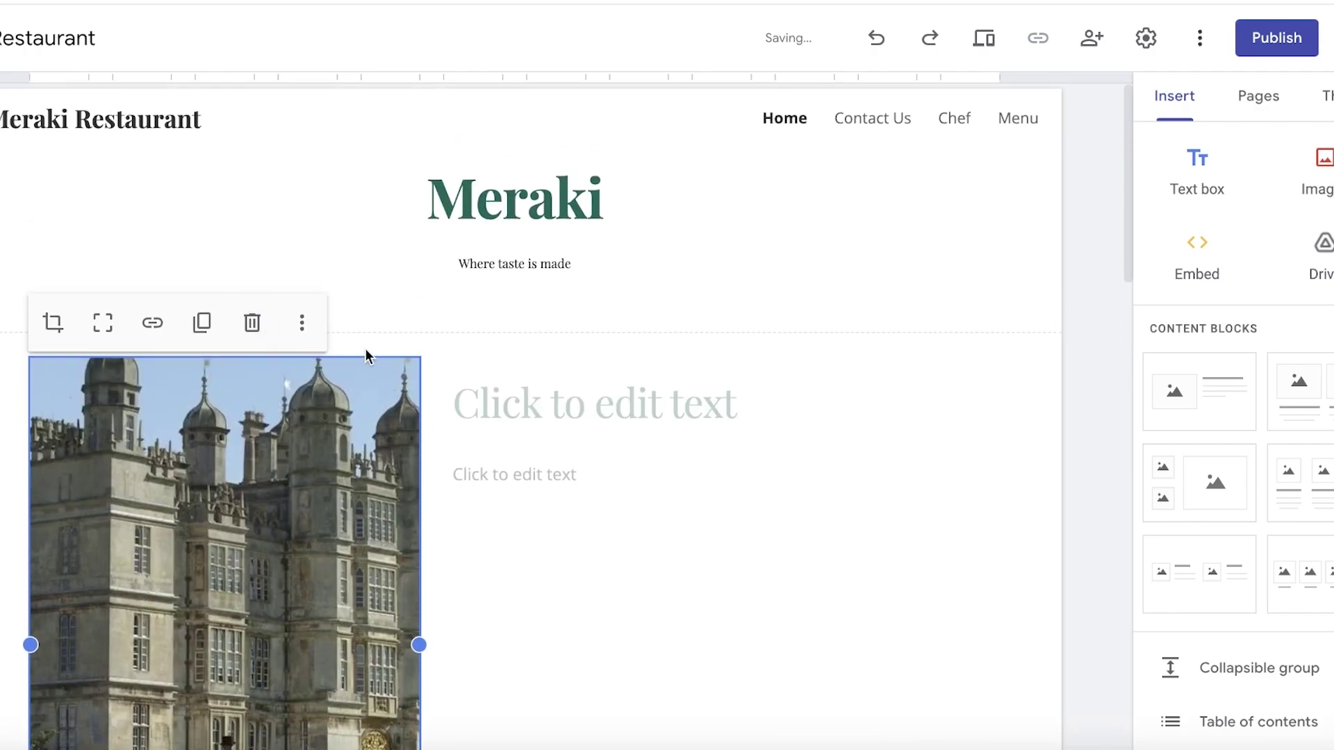
pyautogui.scroll(-8, 429, 297)
pyautogui.scroll(2, 427, 278)
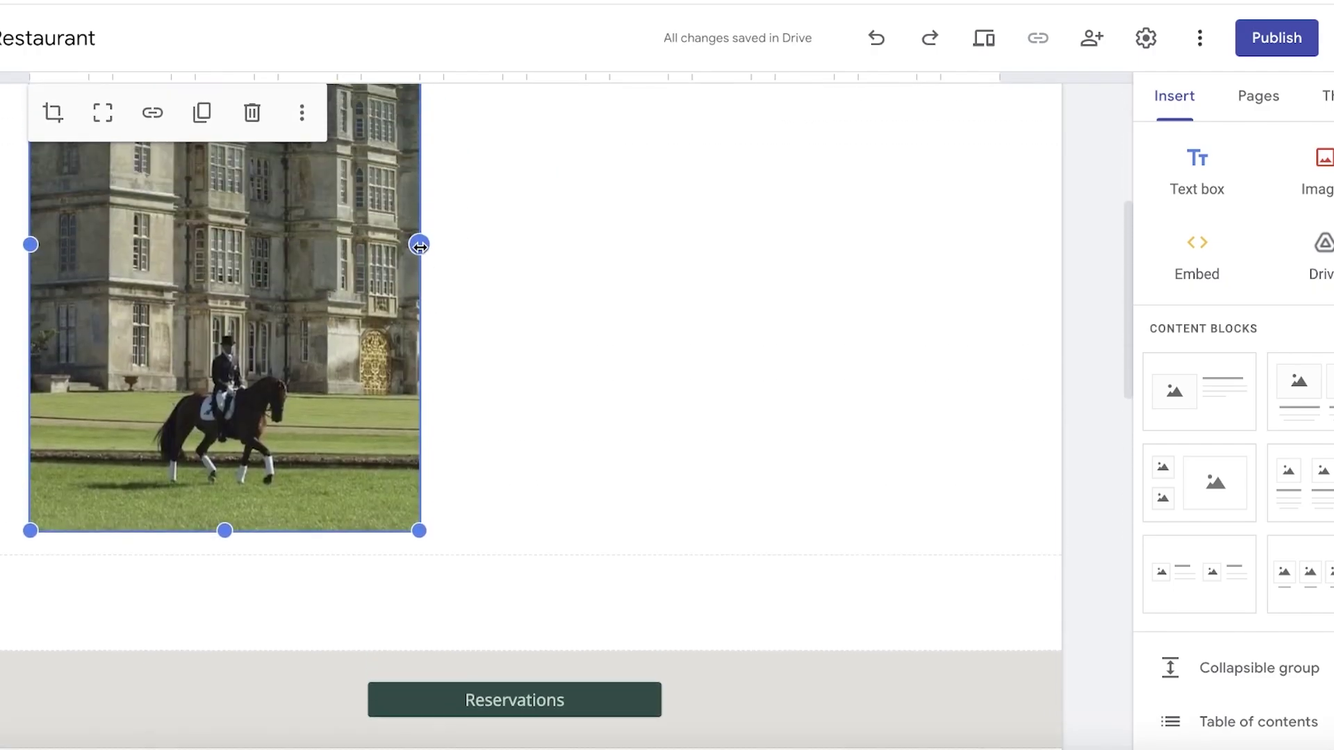
pyautogui.moveTo(419, 246)
pyautogui.mouseDown()
pyautogui.moveTo(540, 239)
pyautogui.moveTo(432, 244)
pyautogui.mouseUp()
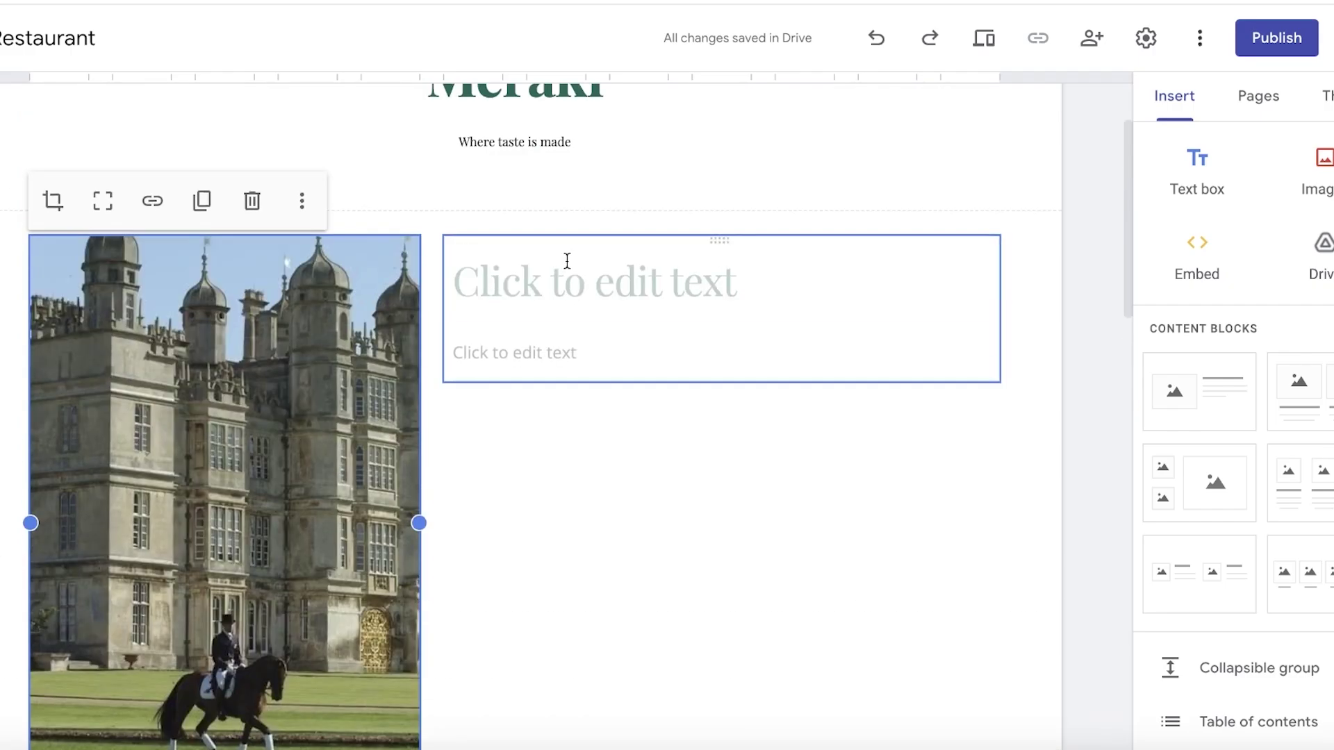
# - Title the block 'Our History of Taste and Hospitality'
pyautogui.click(633, 282)
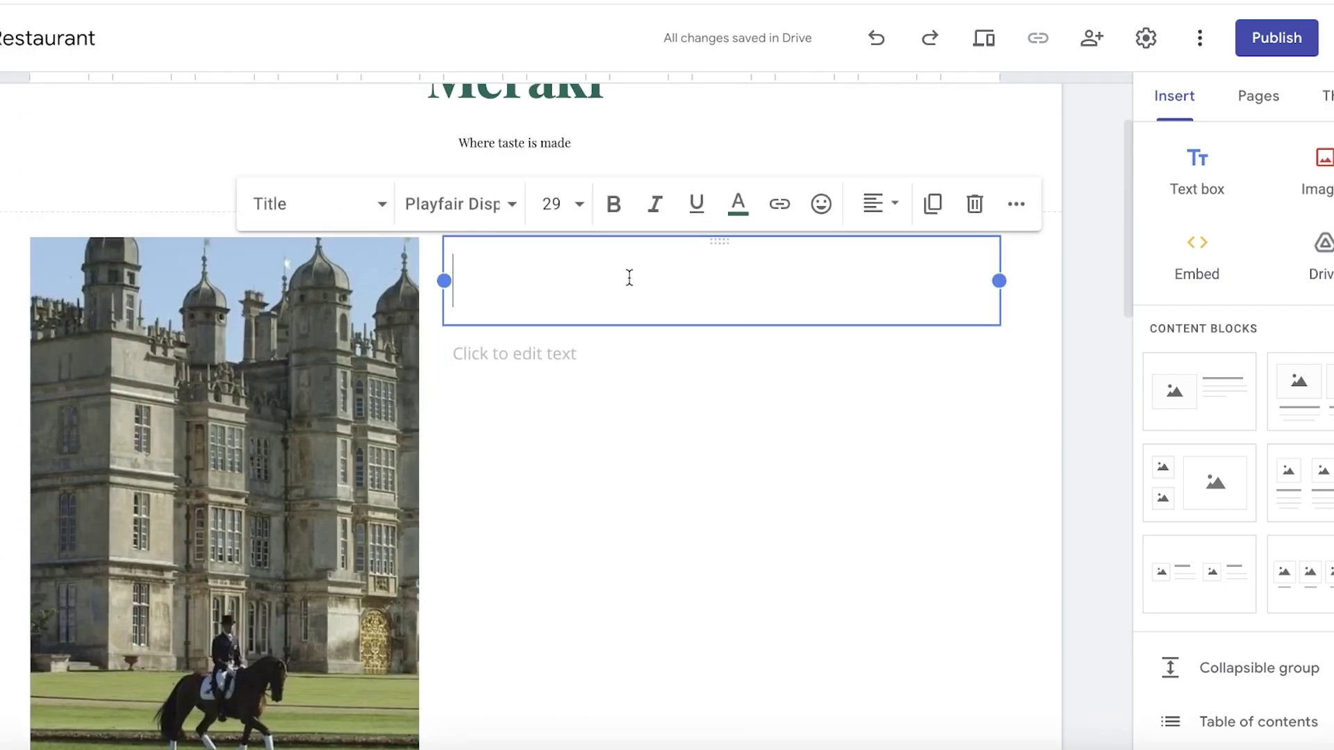
pyautogui.write('A')
pyautogui.press('BackSpace')
pyautogui.press('BackSpace')
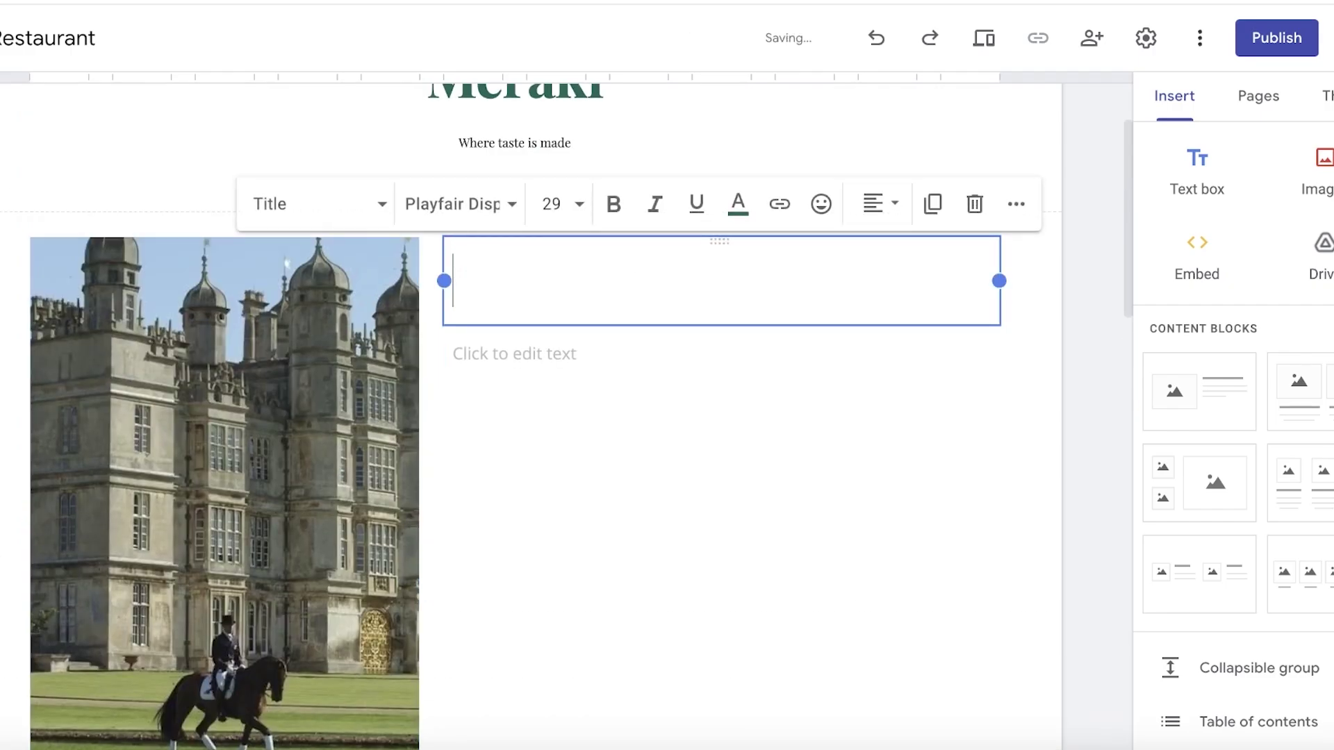
pyautogui.write('Our History o')
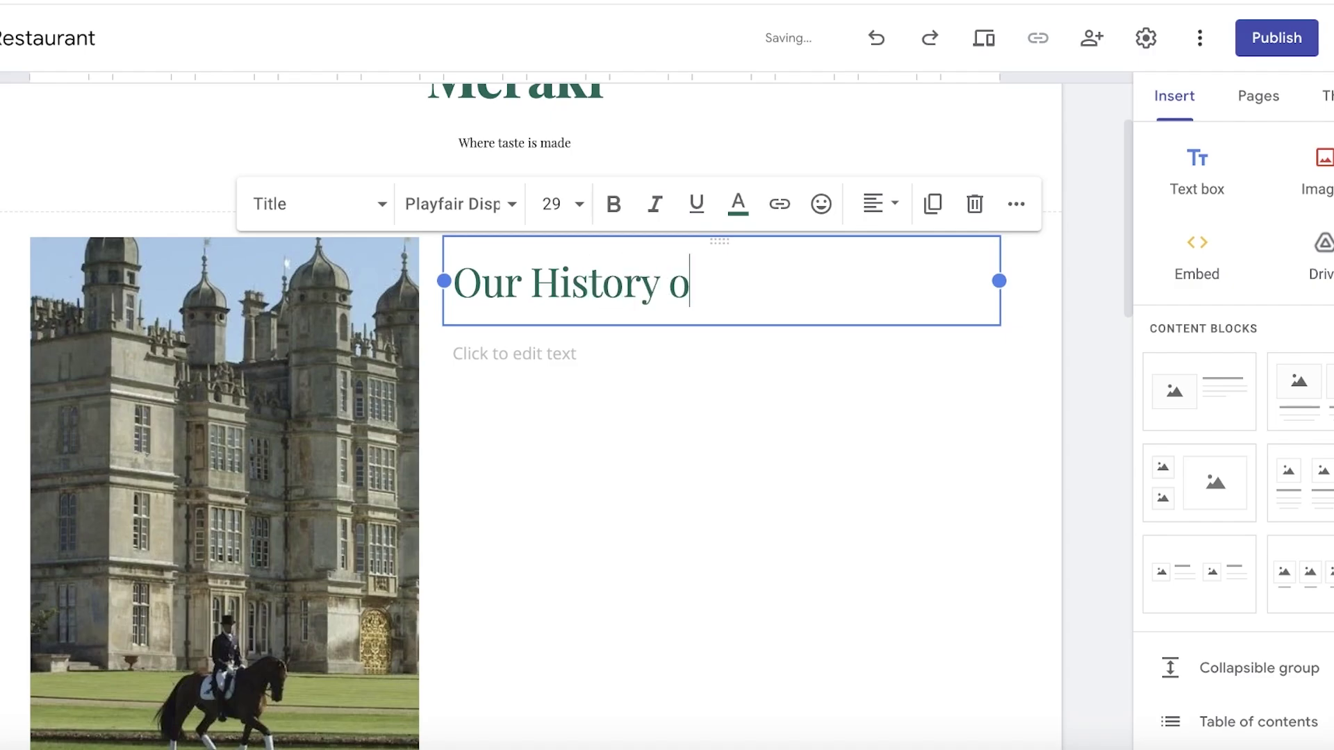
pyautogui.write('f Taste and')
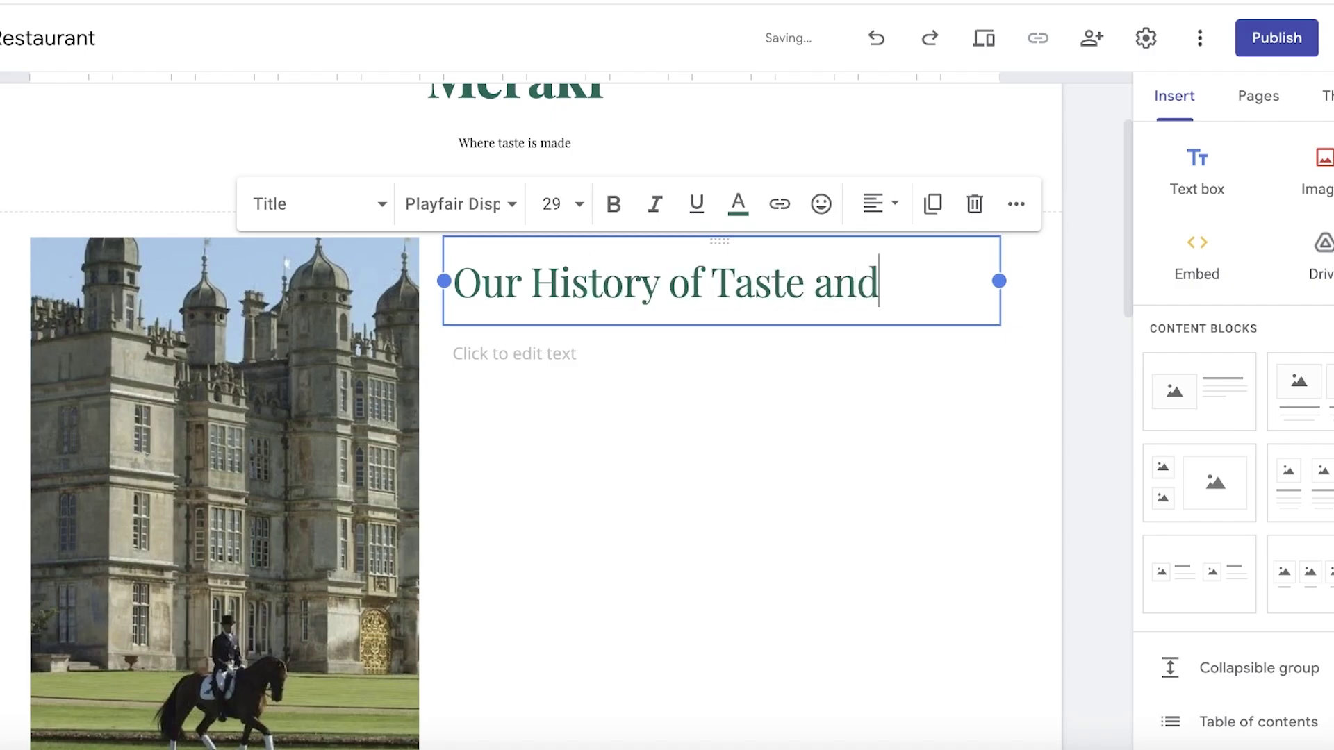
pyautogui.write(' Hospitality')
pyautogui.press('Return')
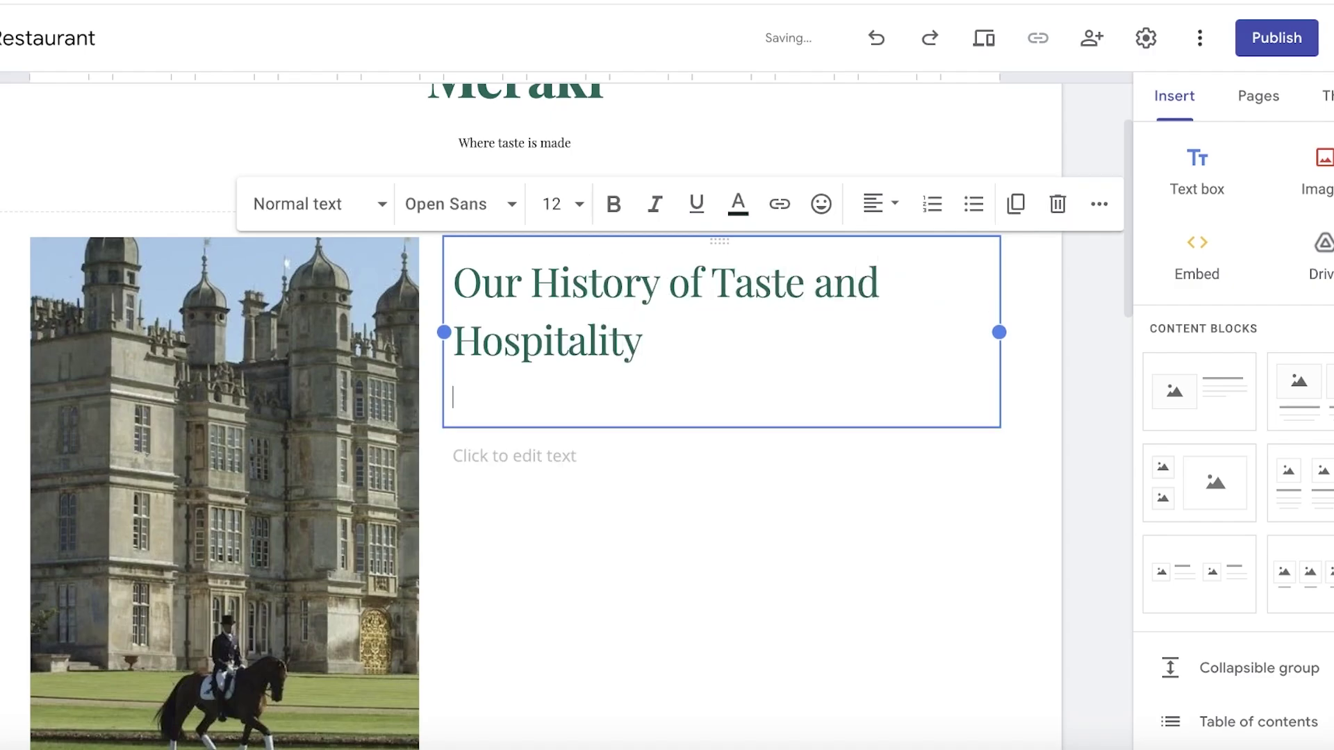
pyautogui.press('BackSpace')
# - Delete the block's empty body text box
pyautogui.click(566, 409)
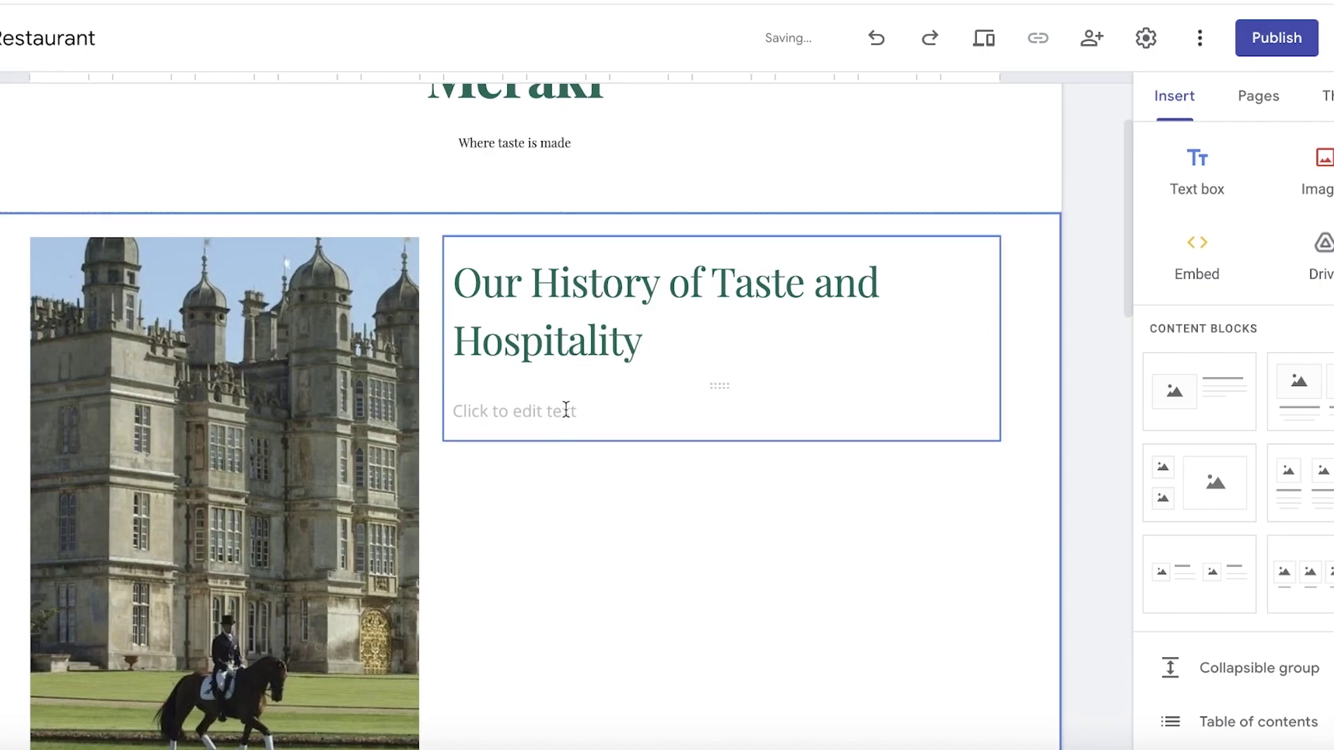
pyautogui.click(1056, 349)
pyautogui.scroll(-2, 844, 424)
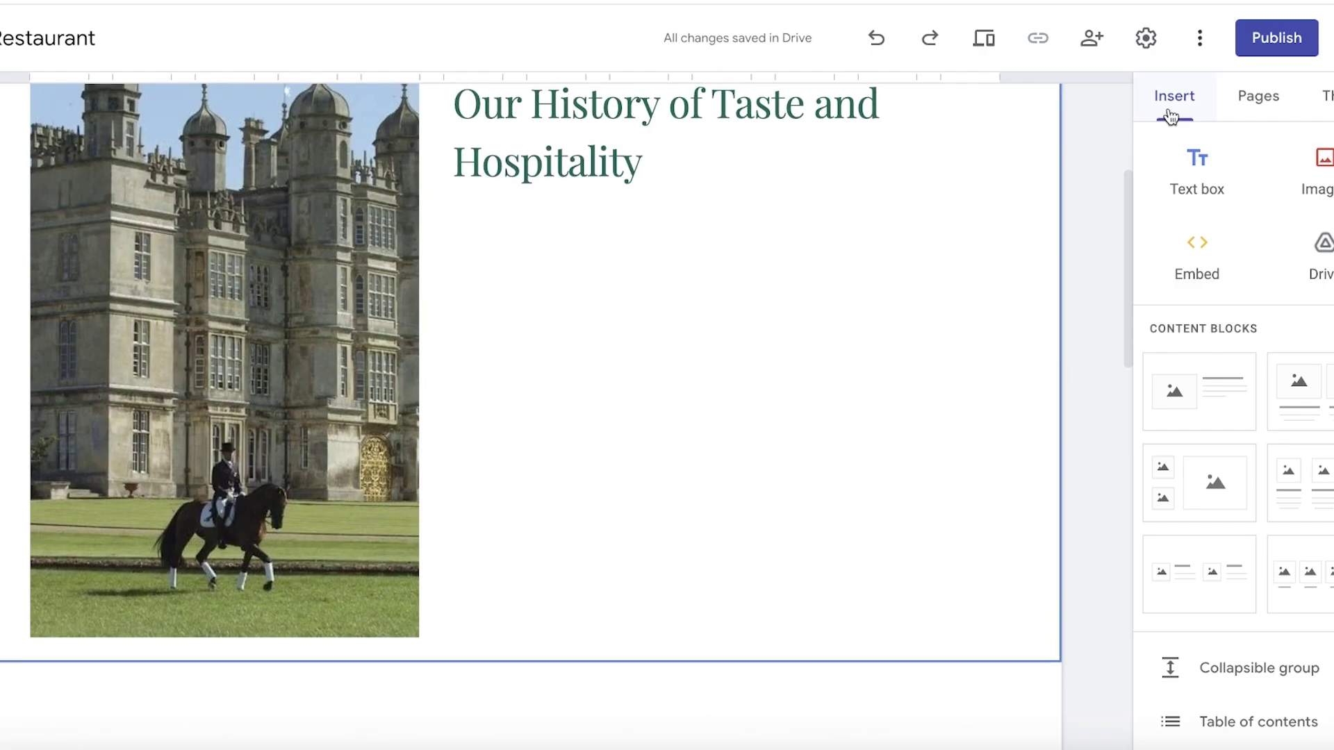
pyautogui.click(1208, 166)
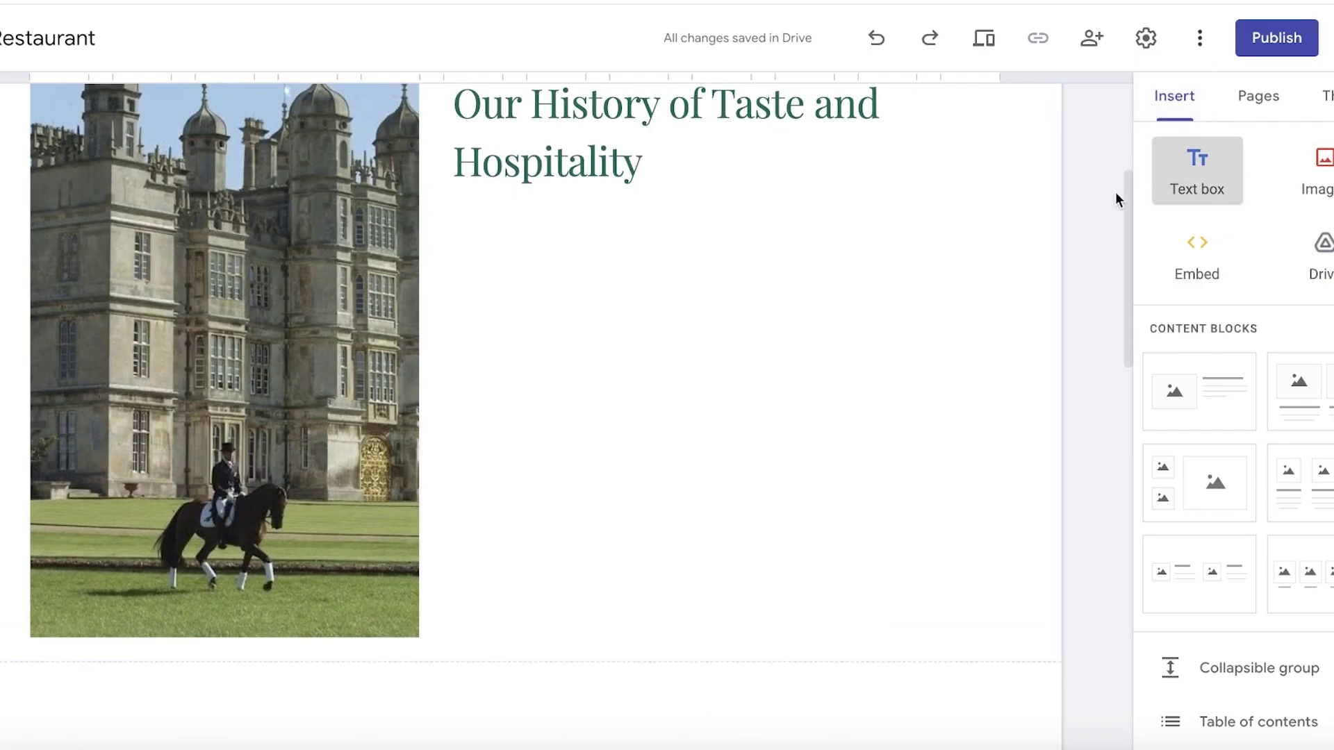
# - Add a narrow text box and place it to the right of the castle image
pyautogui.click(1219, 165)
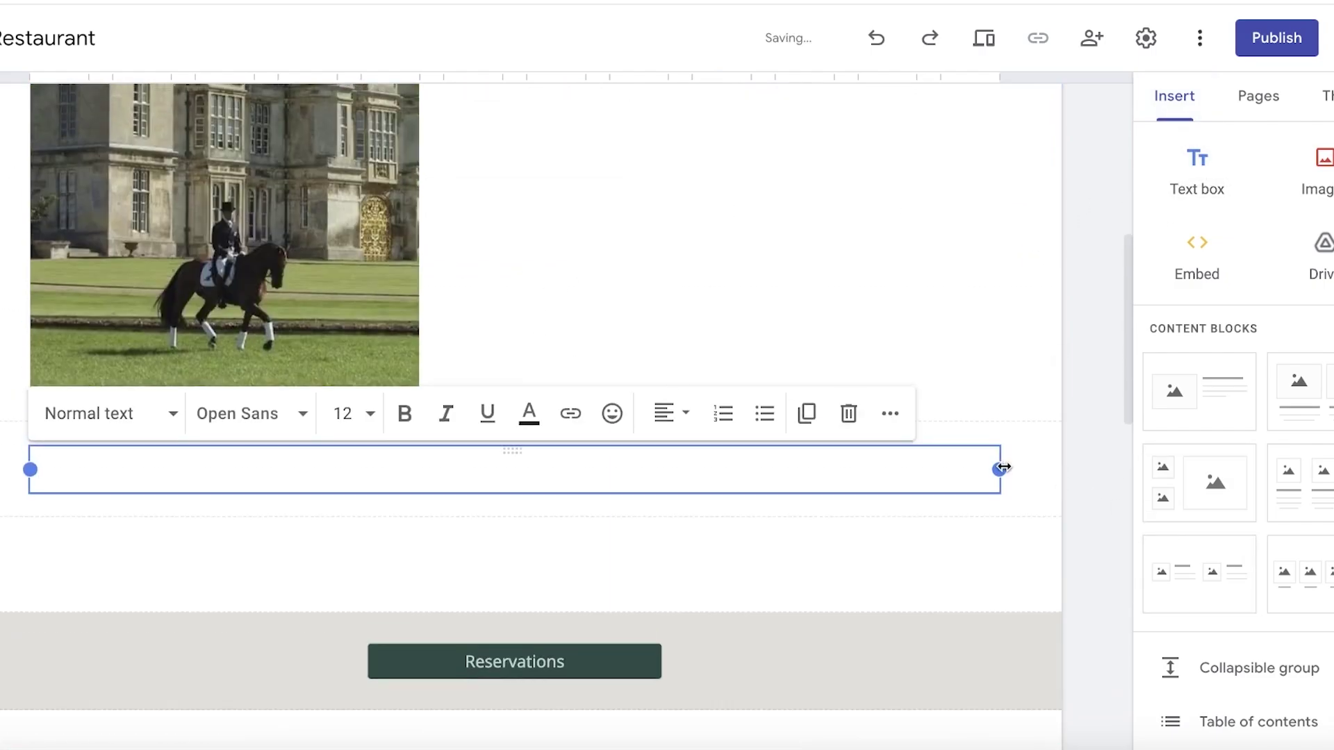
pyautogui.moveTo(1004, 468); pyautogui.dragTo(337, 470)
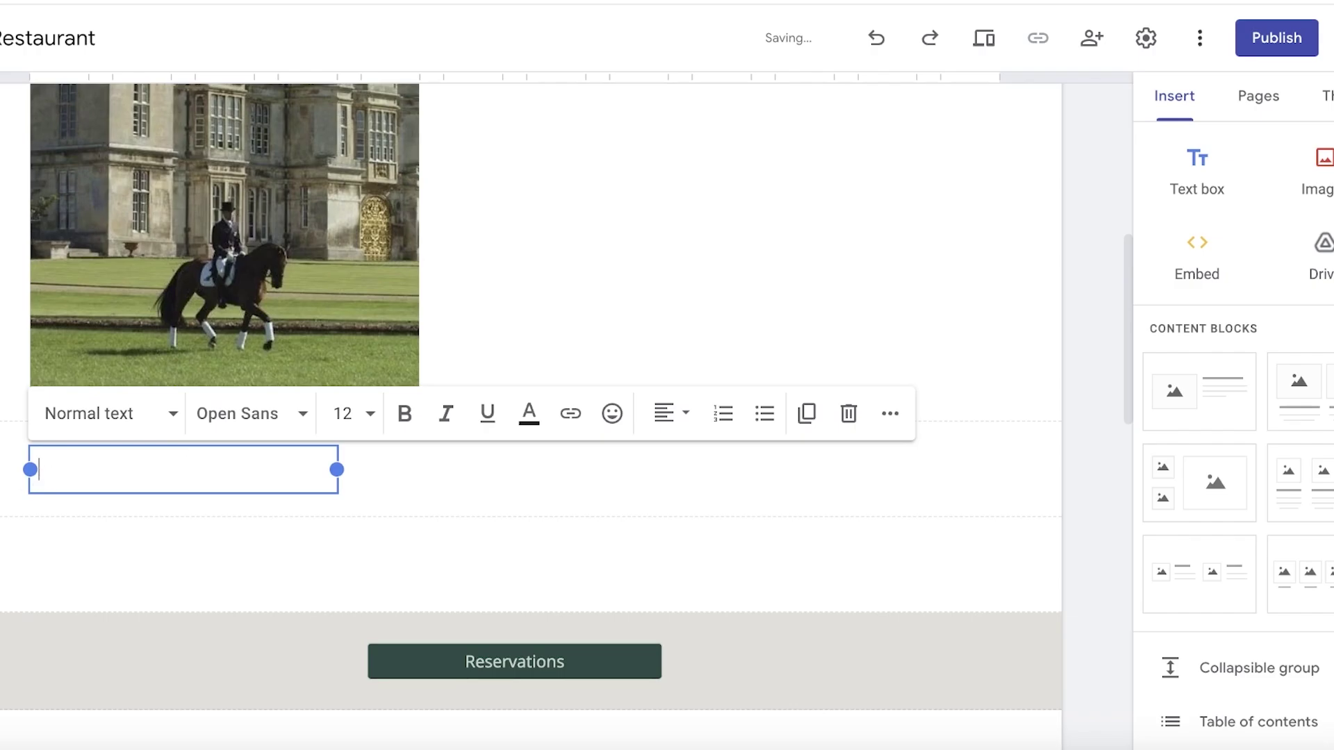
pyautogui.moveTo(33, 470); pyautogui.dragTo(615, 368)
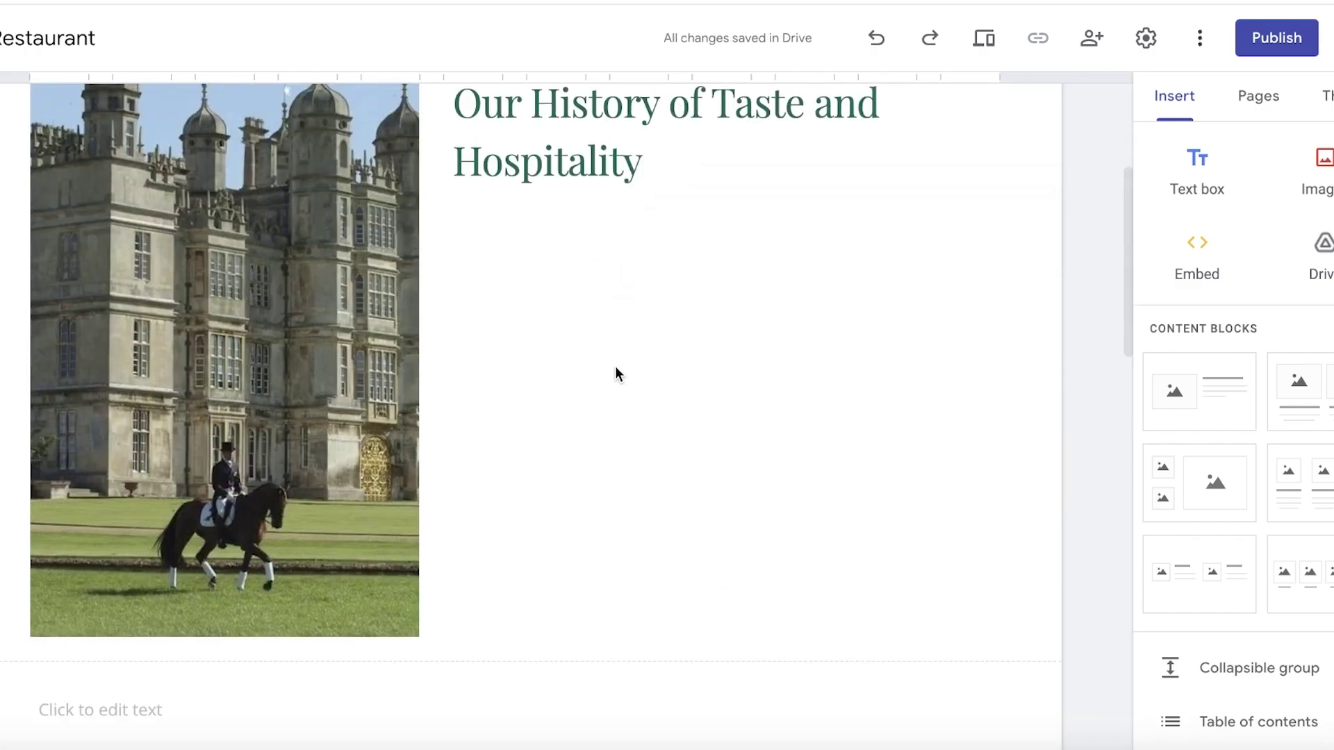
# - Duplicate the 'Our History of Taste and Hospitality' heading
pyautogui.click(660, 167)
pyautogui.click(667, 171)
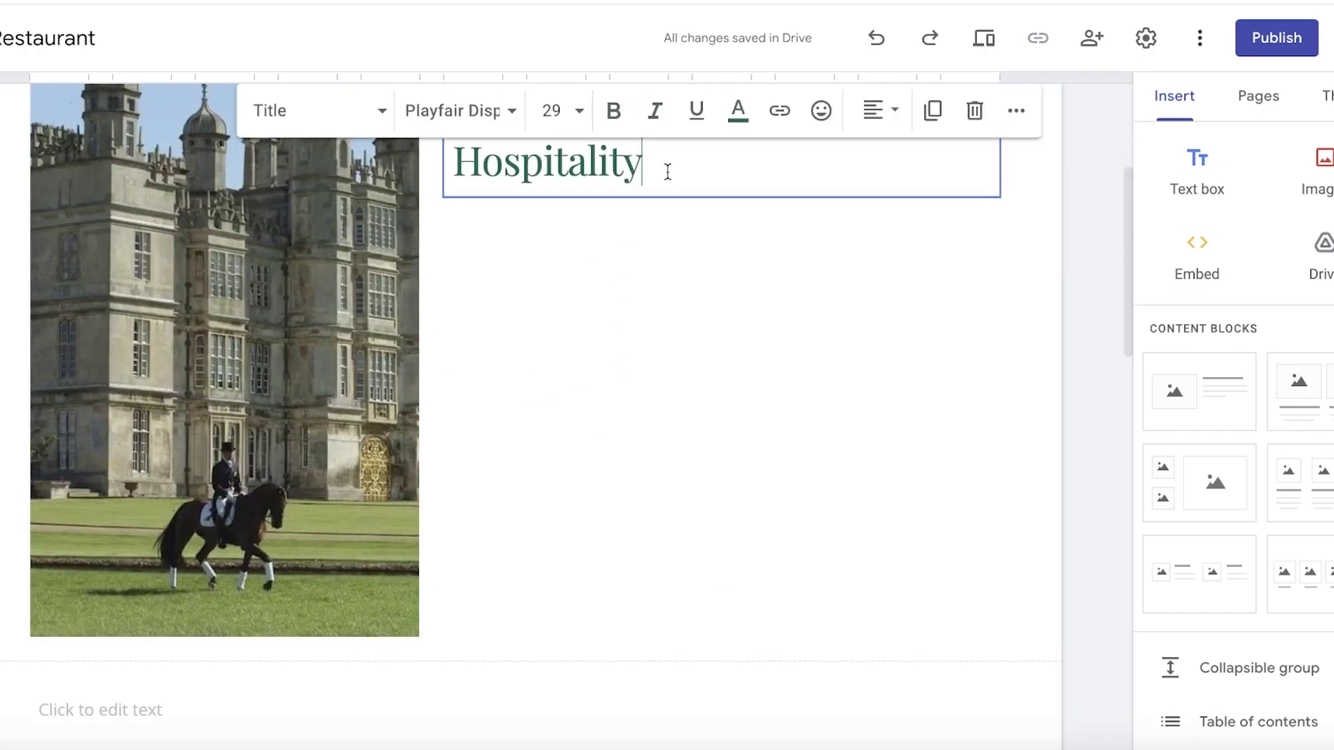
pyautogui.scroll(3, 694, 208)
pyautogui.click(1011, 198)
pyautogui.scroll(-4, 695, 333)
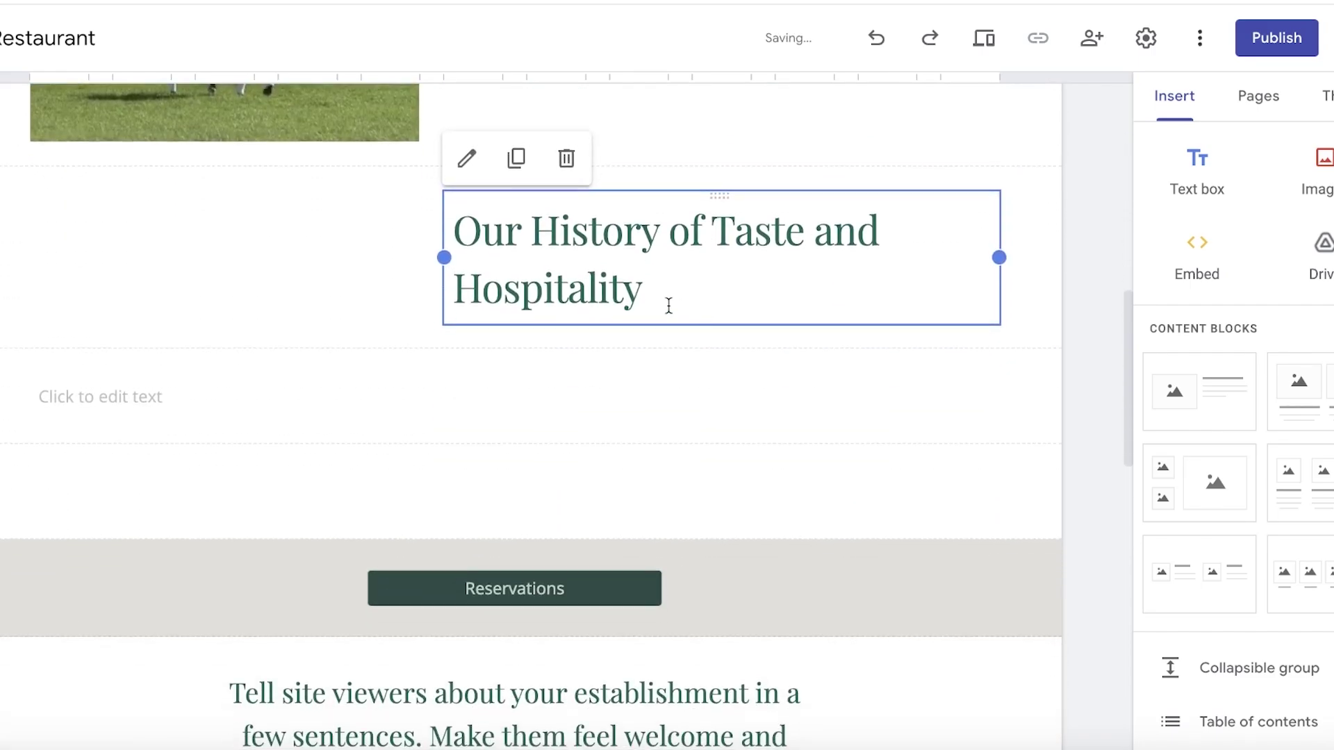
pyautogui.scroll(4, 528, 298)
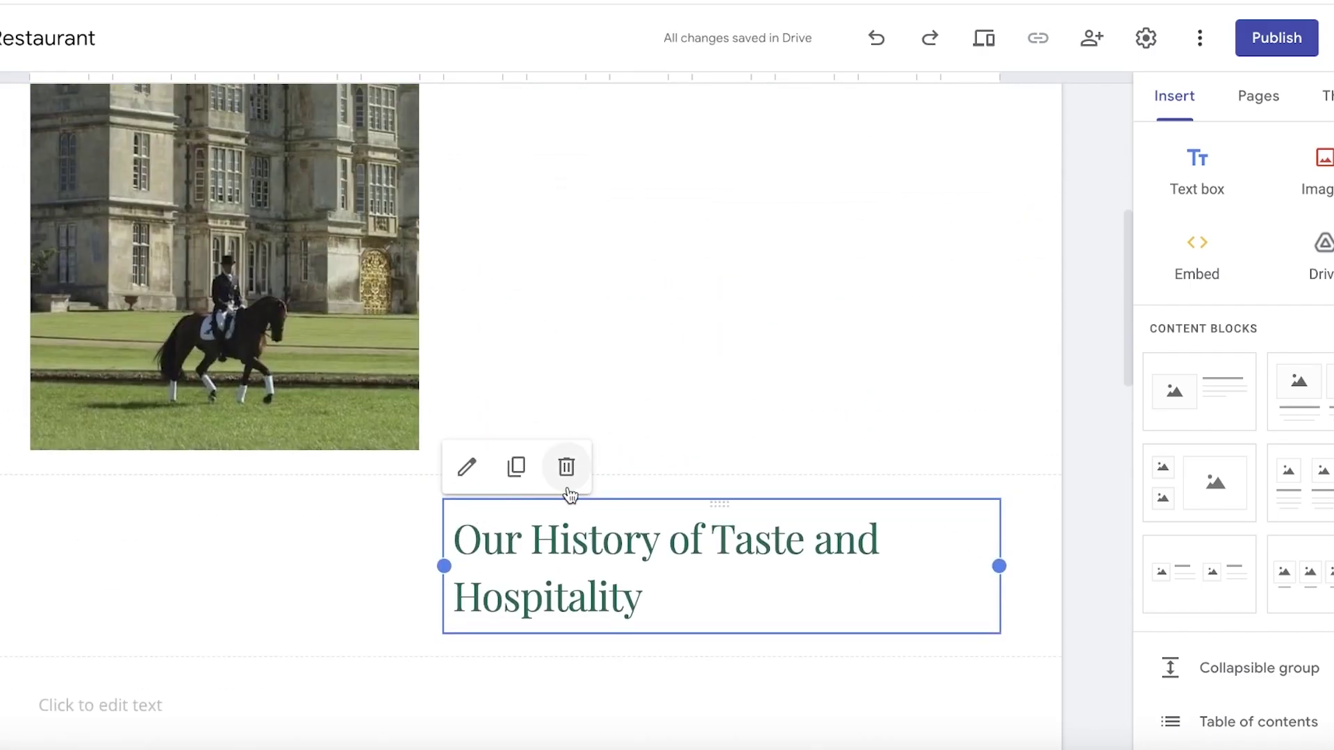
# - Move the heading copy just beneath the original heading
pyautogui.click(421, 557)
pyautogui.click(556, 539)
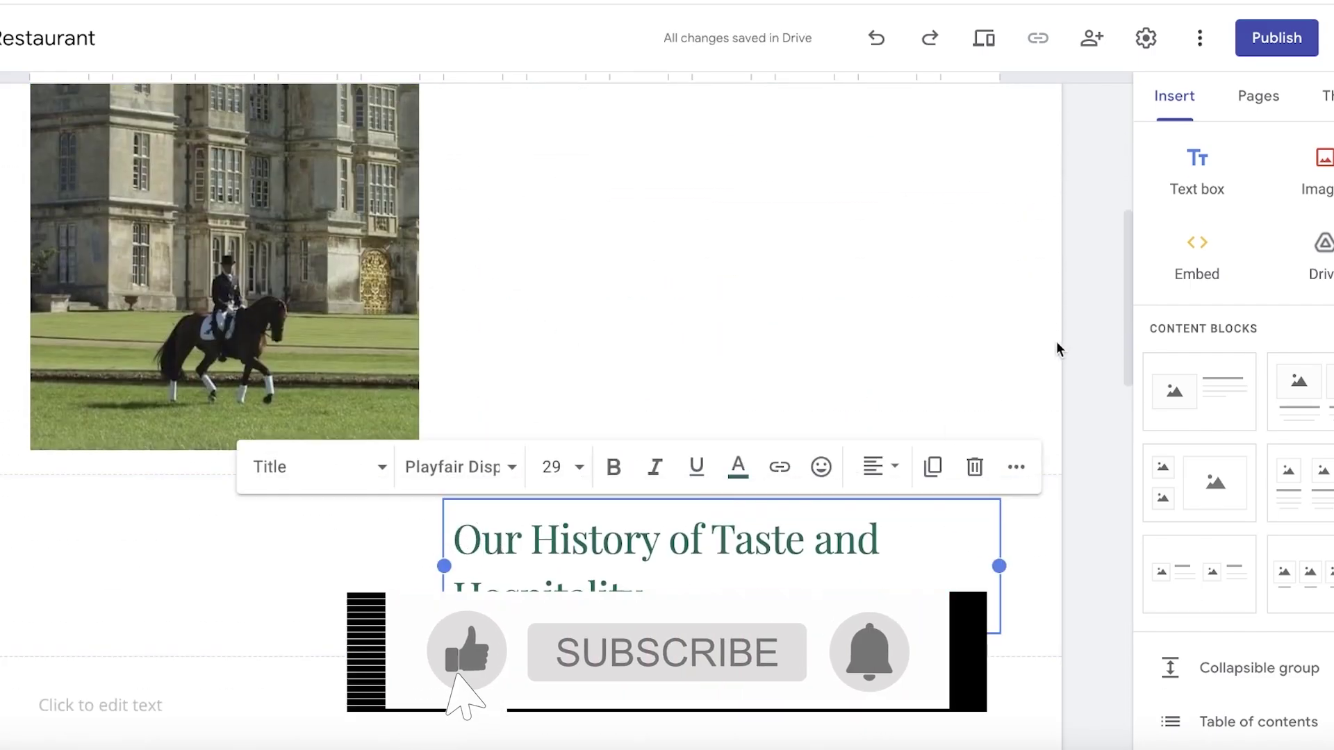
pyautogui.click(1017, 468)
pyautogui.click(1075, 428)
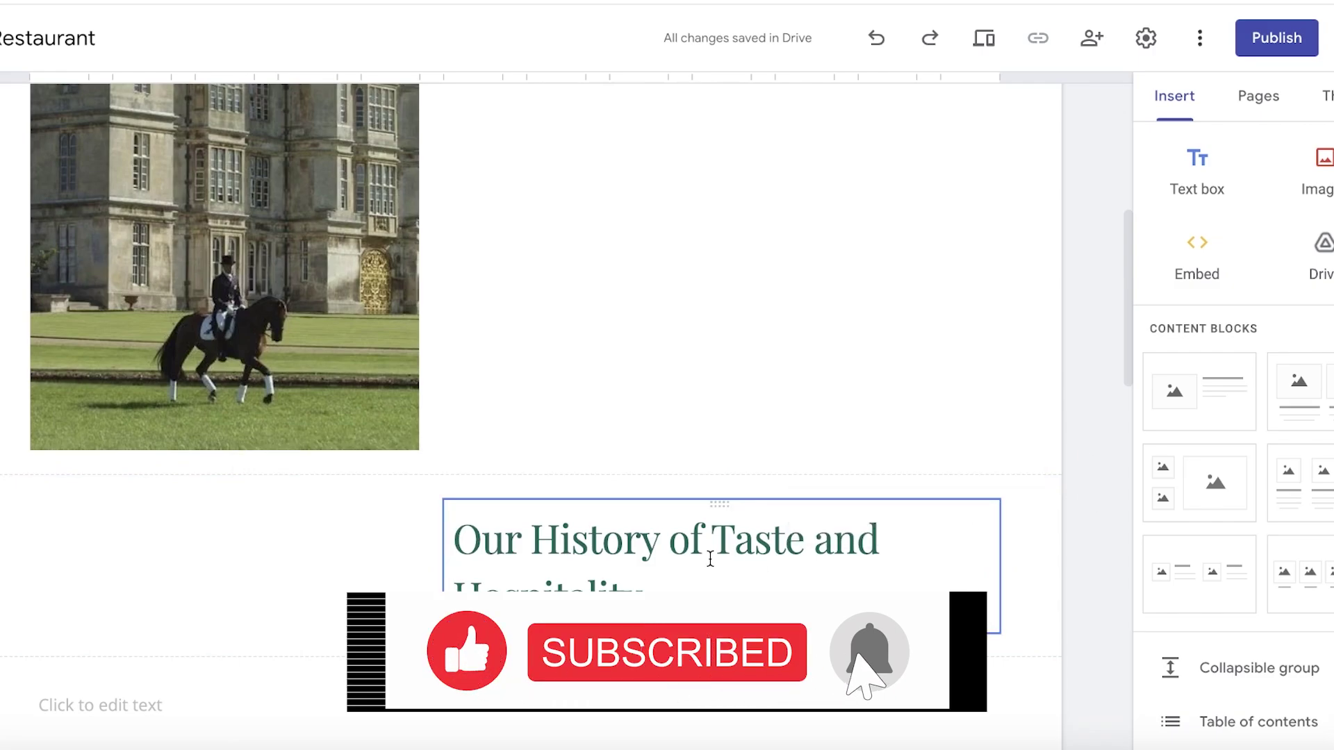
pyautogui.click(673, 508)
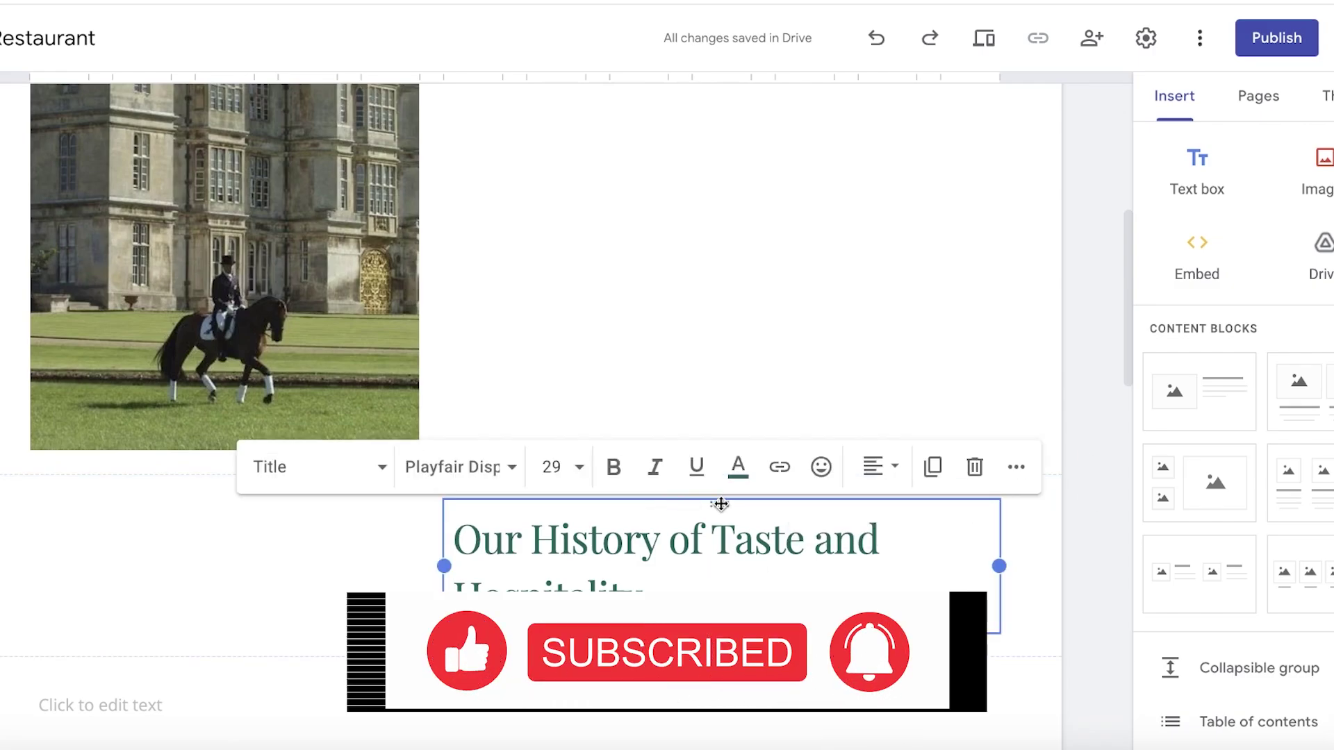
pyautogui.moveTo(721, 505); pyautogui.dragTo(578, 358)
# - Erase all the text from the copied heading box
pyautogui.doubleClick(596, 357)
pyautogui.hotkey('ctrl', 'a')
pyautogui.press('BackSpace')
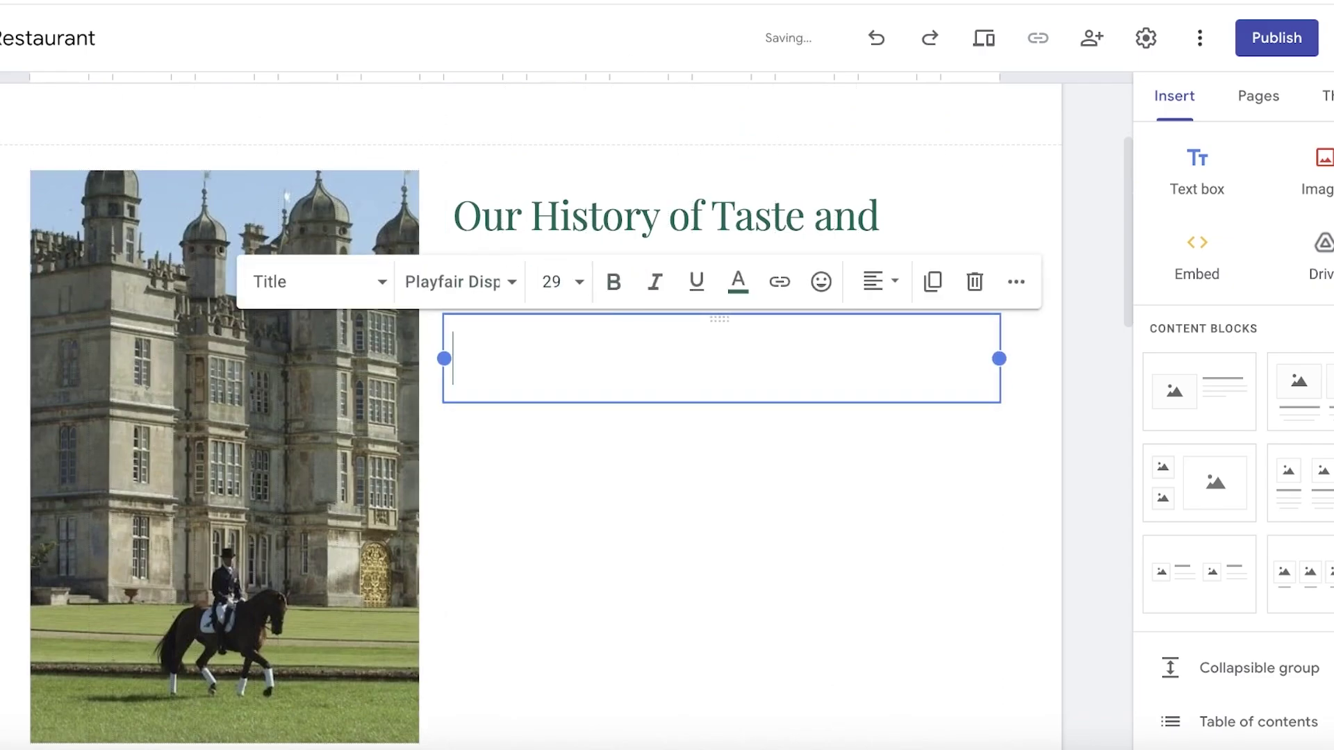
pyautogui.click(942, 552)
# - Delete the small empty text box below the image
pyautogui.scroll(-3, 631, 557)
pyautogui.click(148, 580)
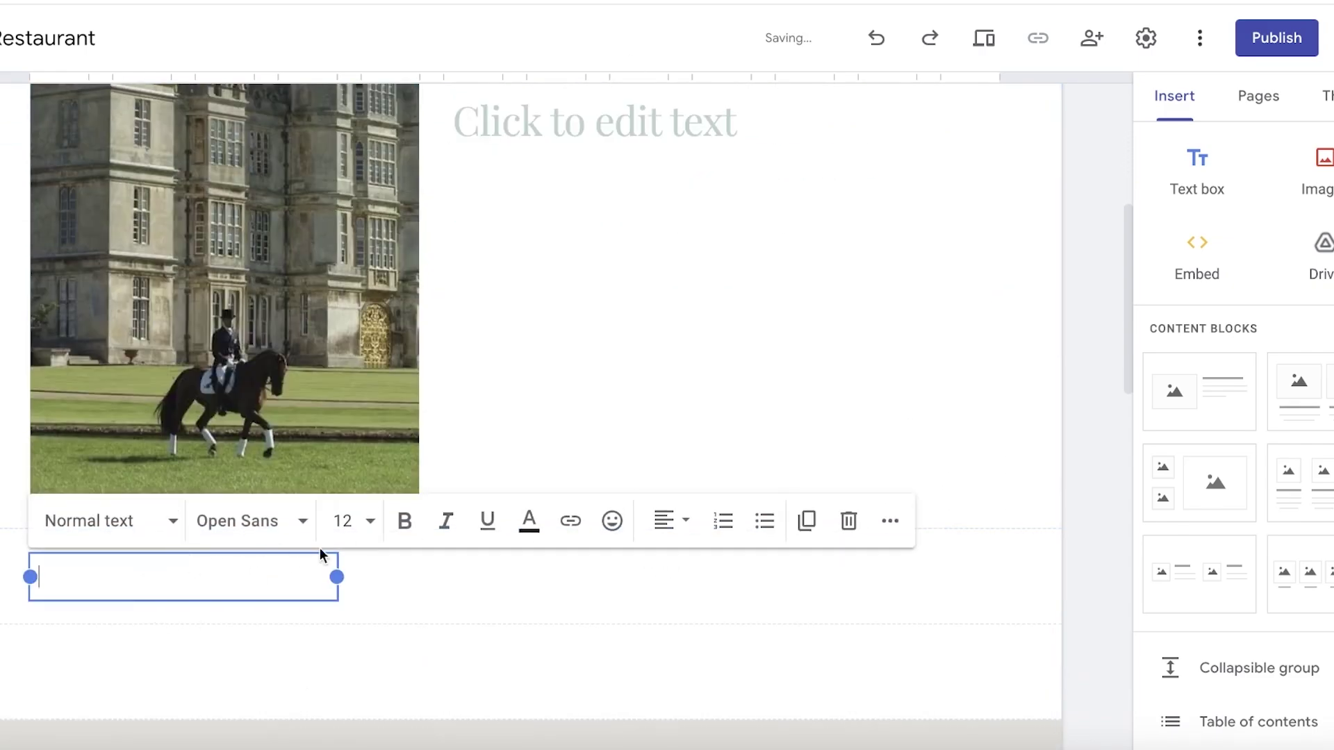
pyautogui.click(847, 524)
# - Fill the emptied box under the heading with dash placeholder lines '- - - - -'
pyautogui.click(668, 297)
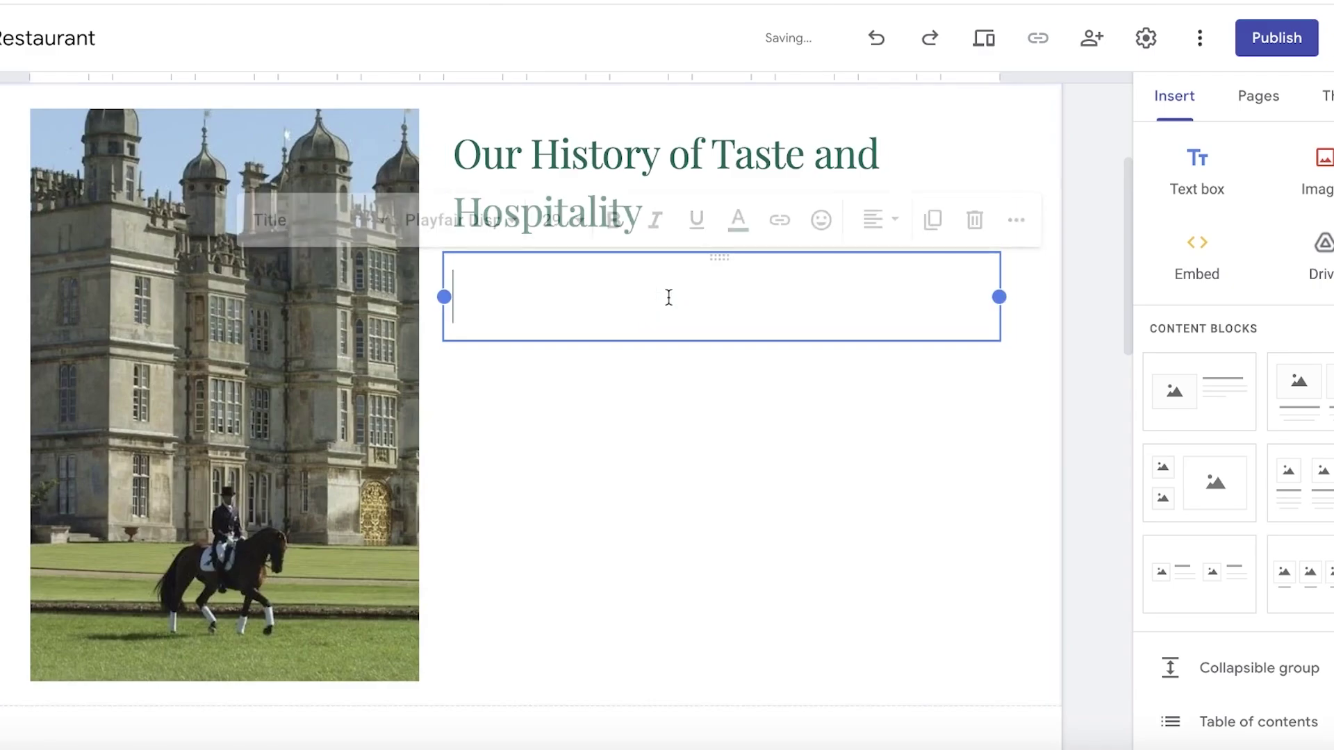
pyautogui.write('- - - - -')
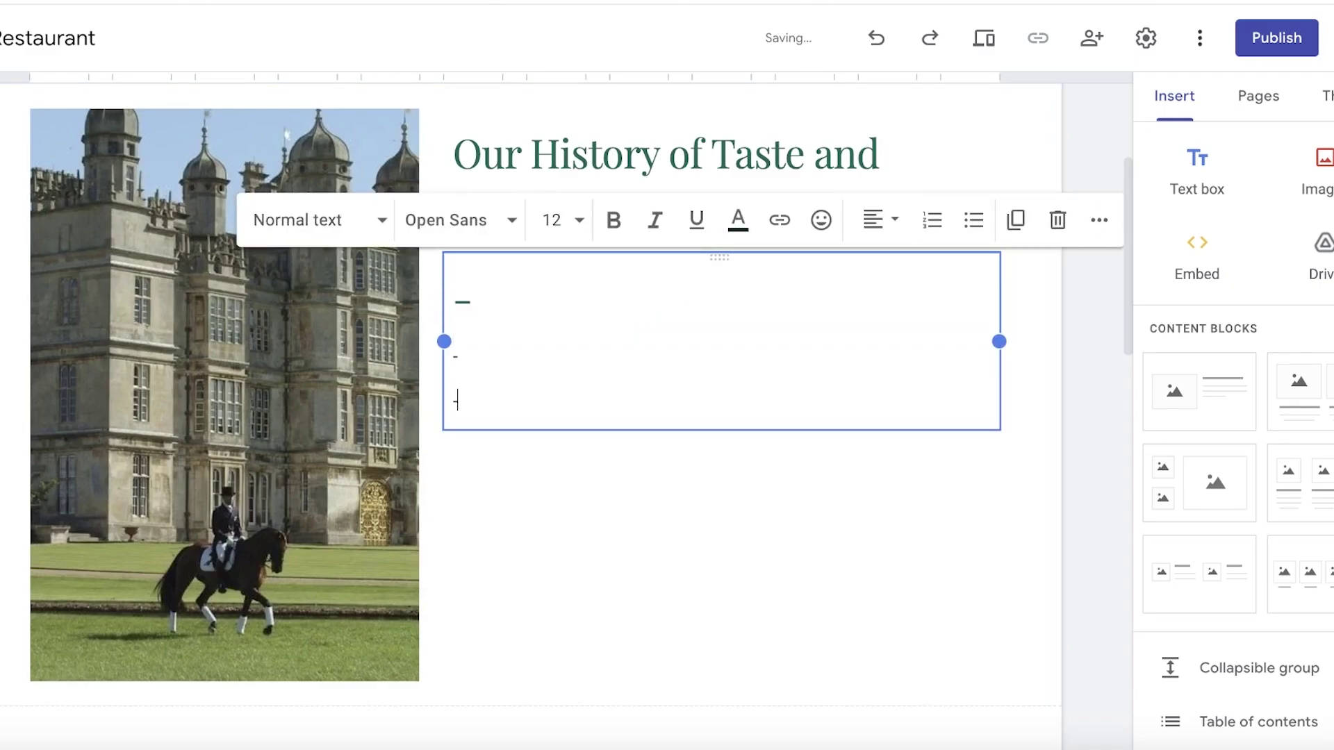
pyautogui.click(1093, 403)
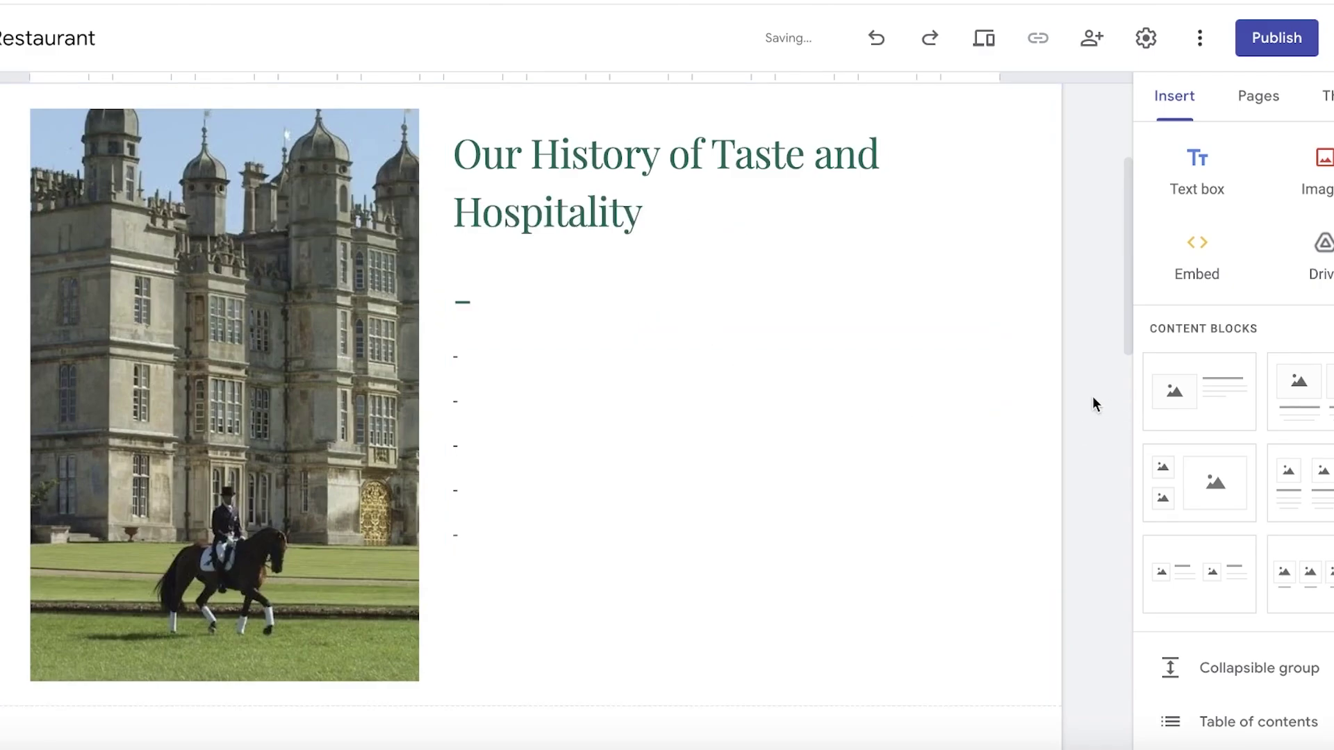
pyautogui.scroll(-10, 494, 324)
pyautogui.scroll(7, 484, 338)
pyautogui.scroll(-1, 403, 417)
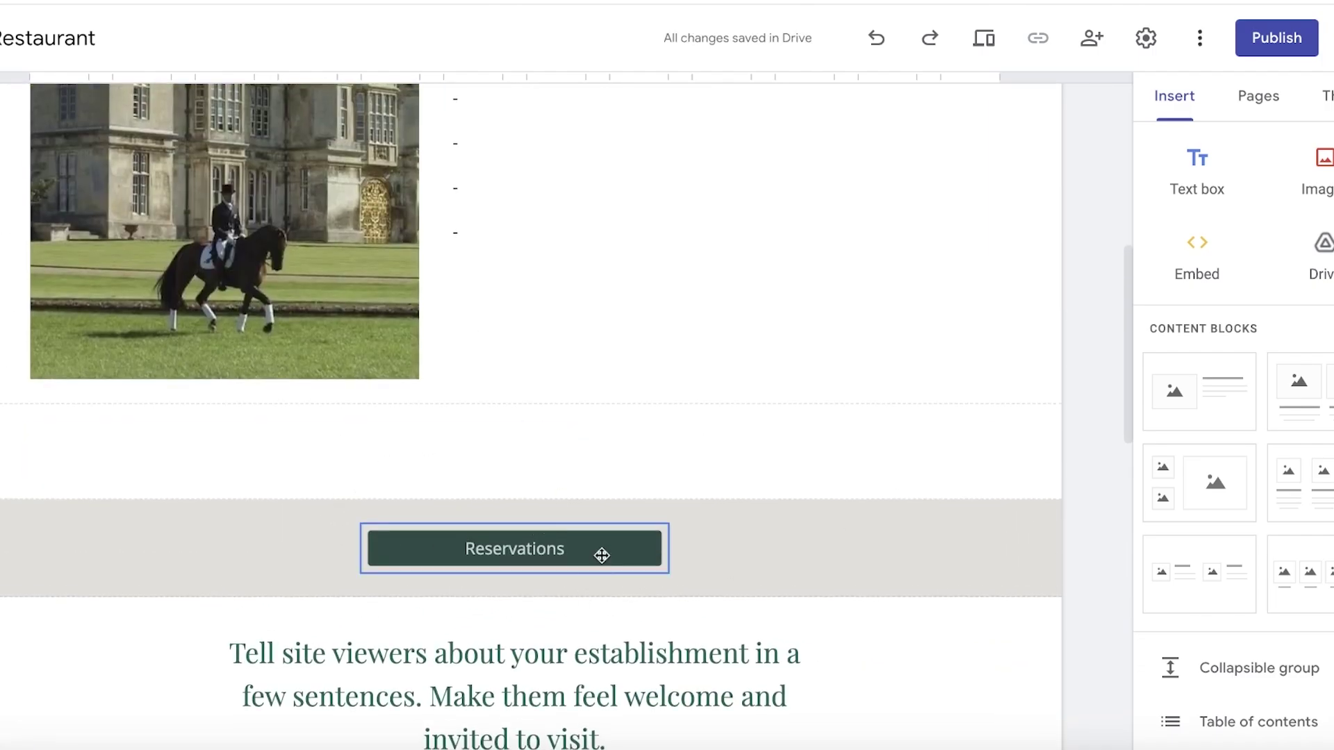
# - Add a page named 'Reservations' from the Pages panel
pyautogui.click(1274, 113)
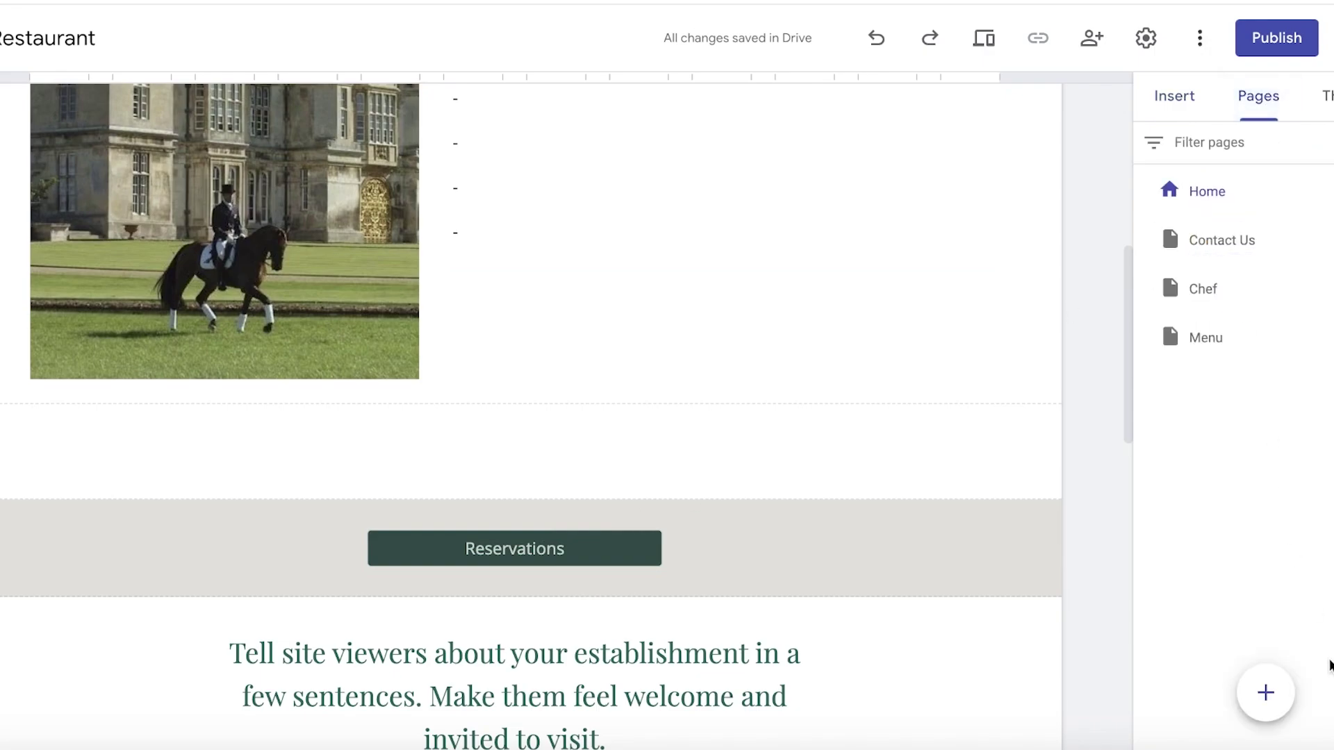
pyautogui.click(1271, 691)
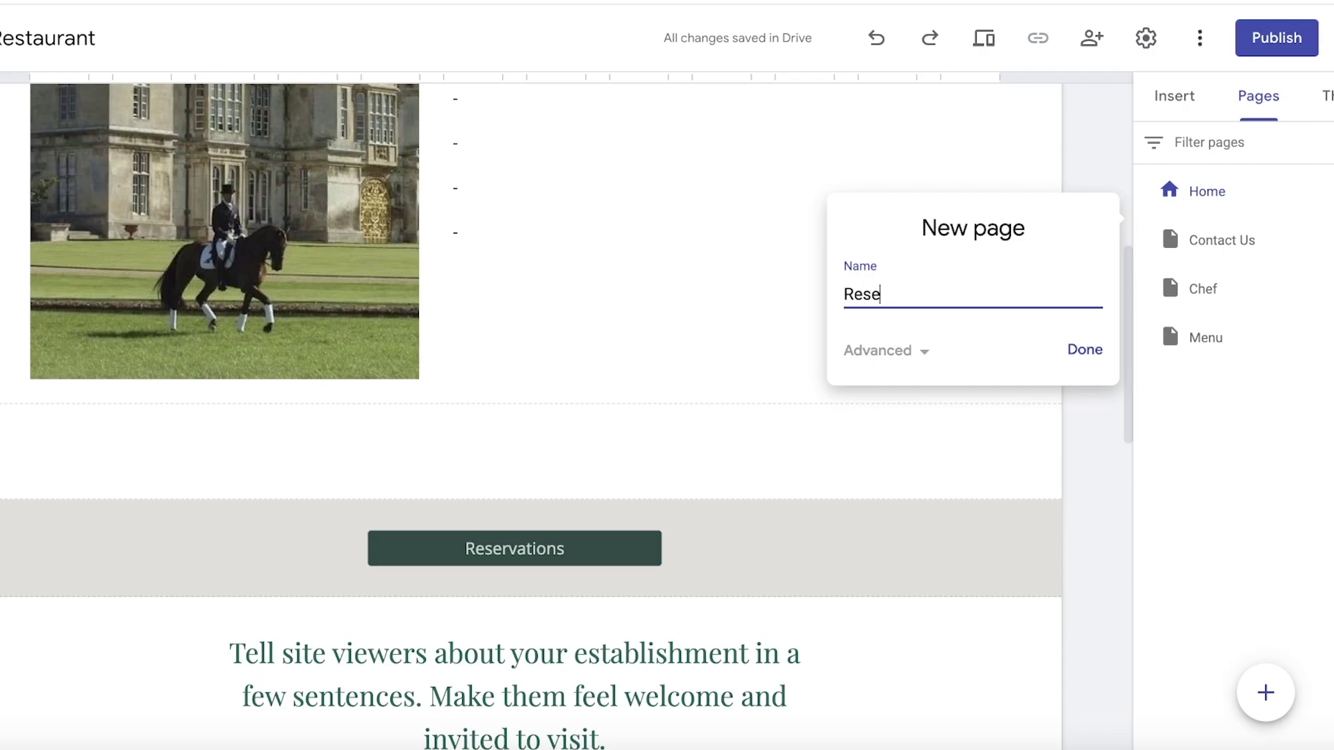
pyautogui.write('Reservations')
pyautogui.press('Return')
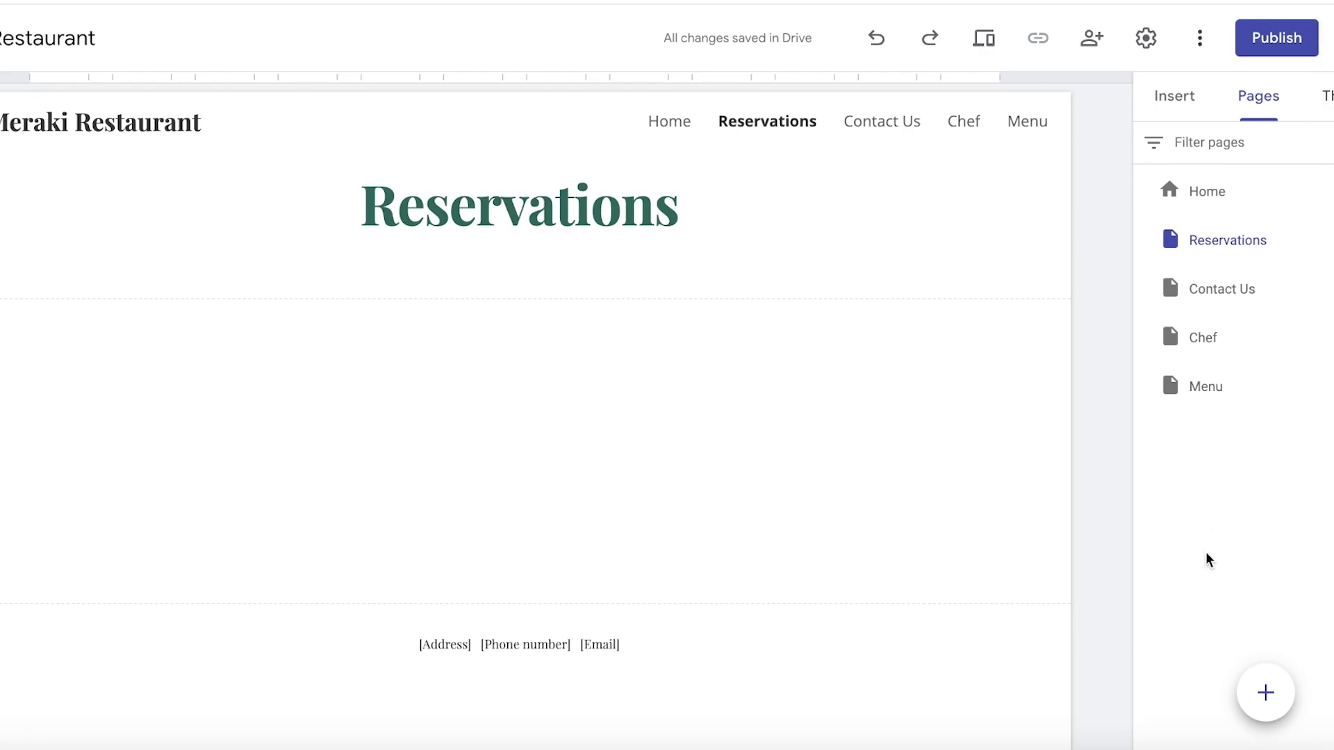
# - Look for an existing Google Form under Insert > Forms and Drive search, finding none
pyautogui.click(1184, 97)
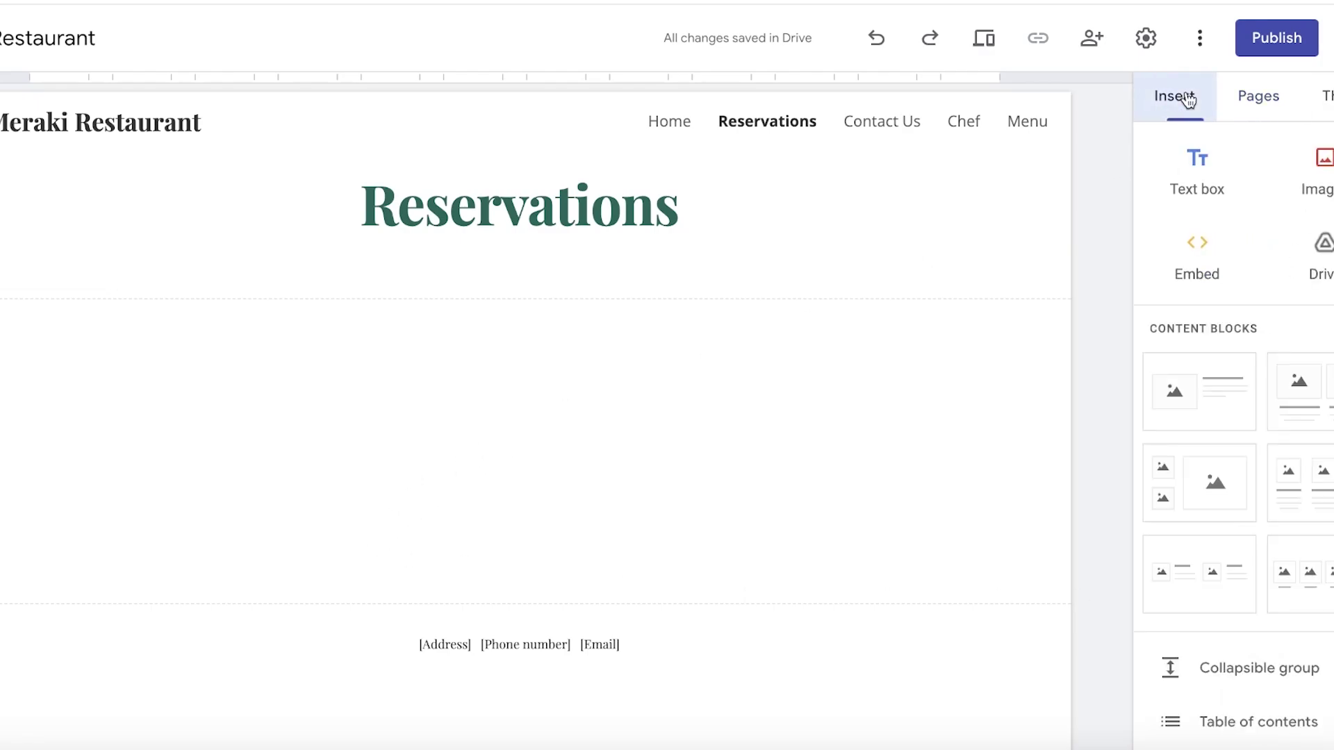
pyautogui.scroll(-5, 1233, 209)
pyautogui.scroll(-5, 1235, 214)
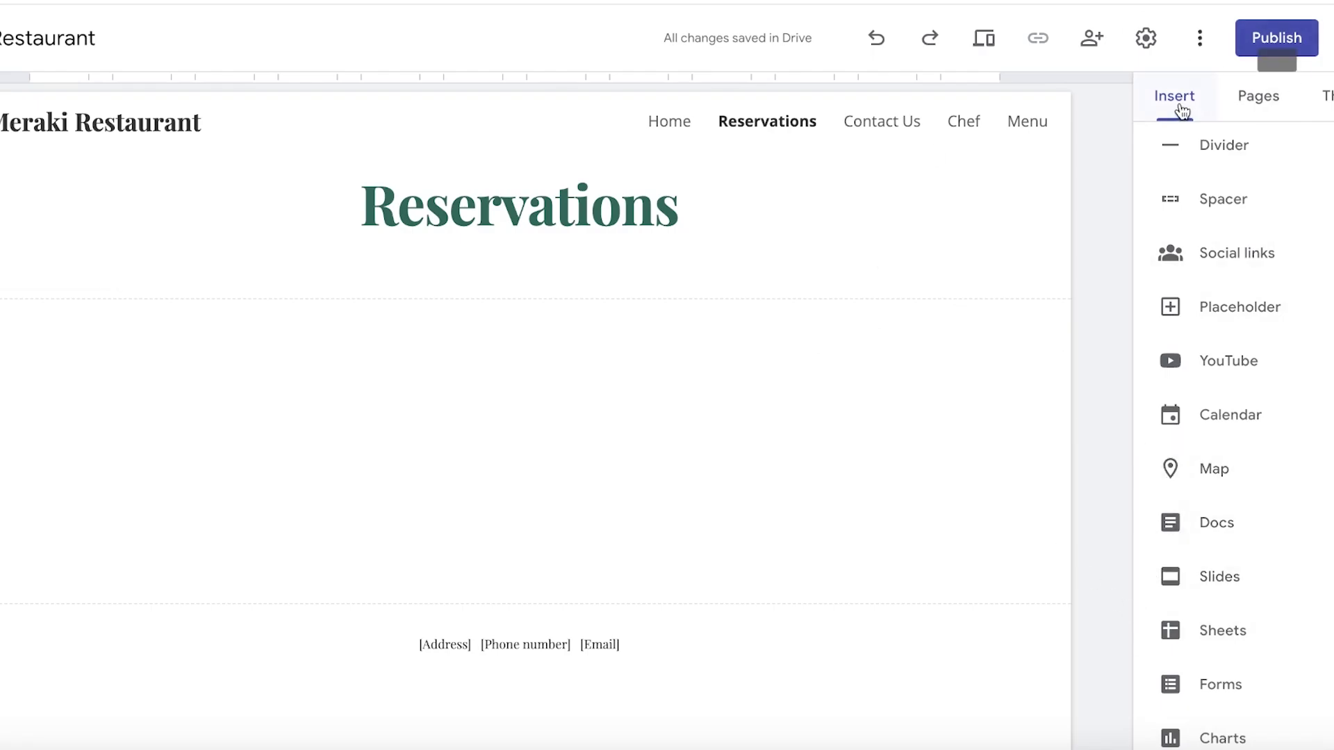
pyautogui.click(1198, 681)
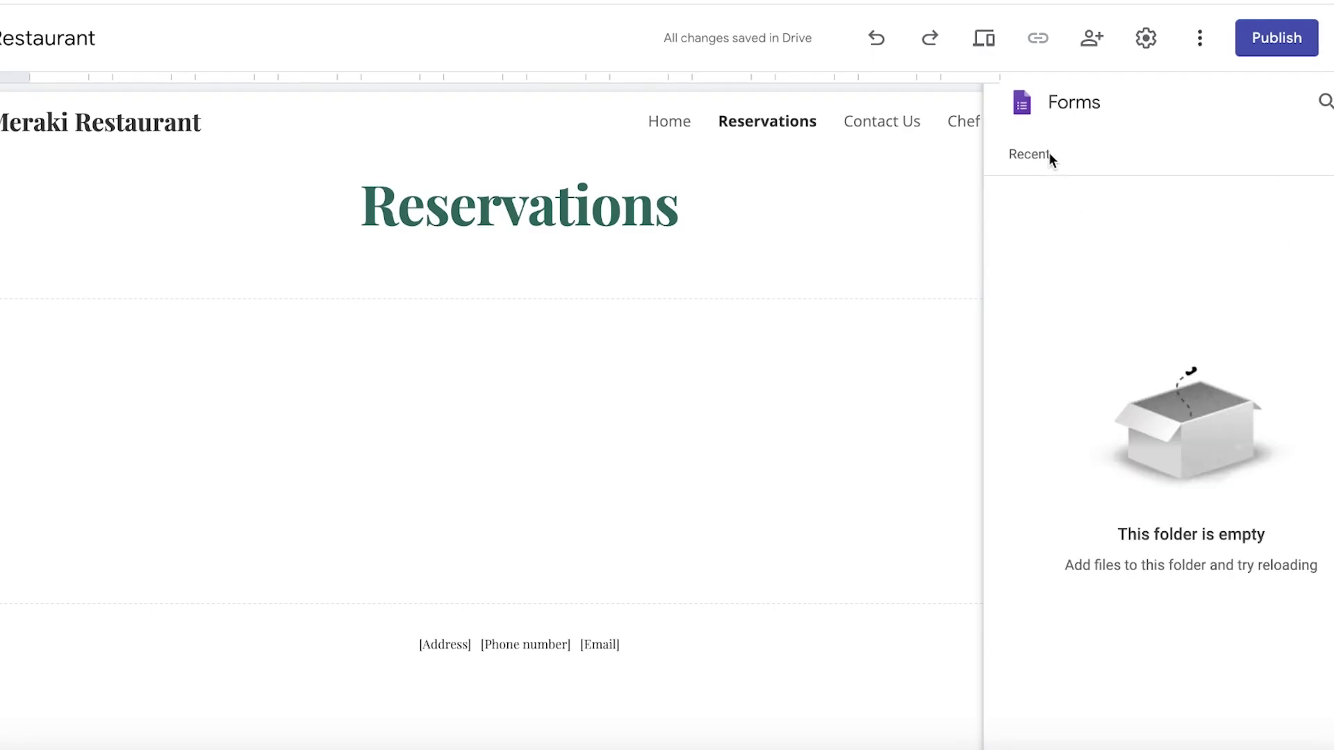
pyautogui.click(1322, 123)
pyautogui.click(1018, 105)
# - Search 'google forms' in a new tab and reach the Forms home via google.com/forms/about
pyautogui.hotkey('ctrl', 't')
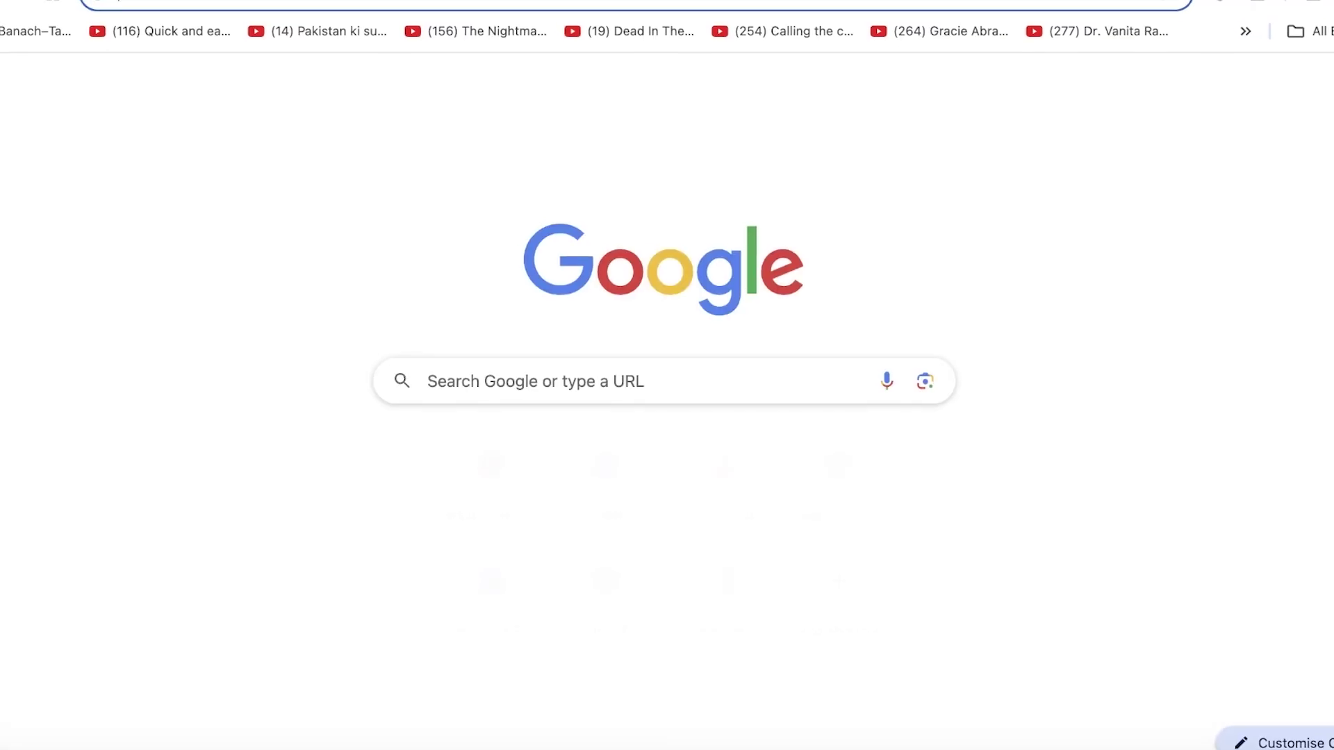
pyautogui.write('google forms')
pyautogui.press('Return')
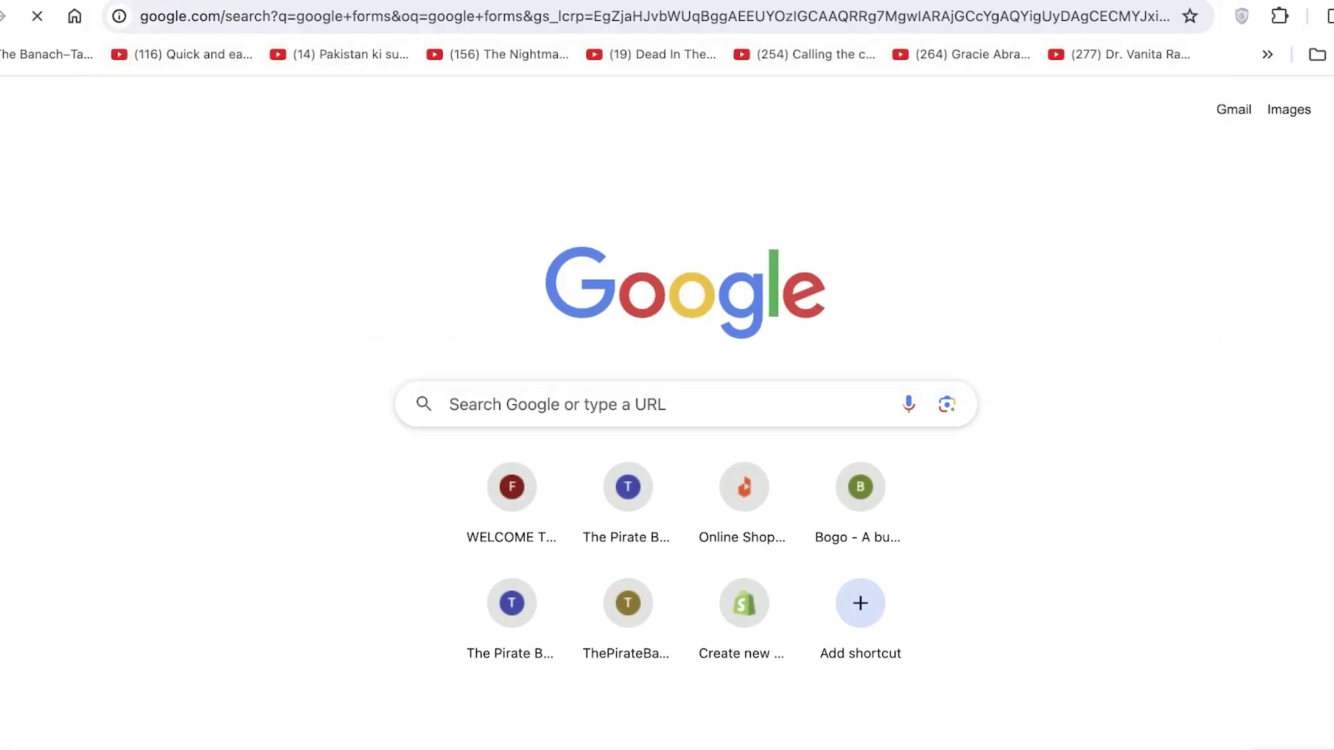
pyautogui.click(340, 294)
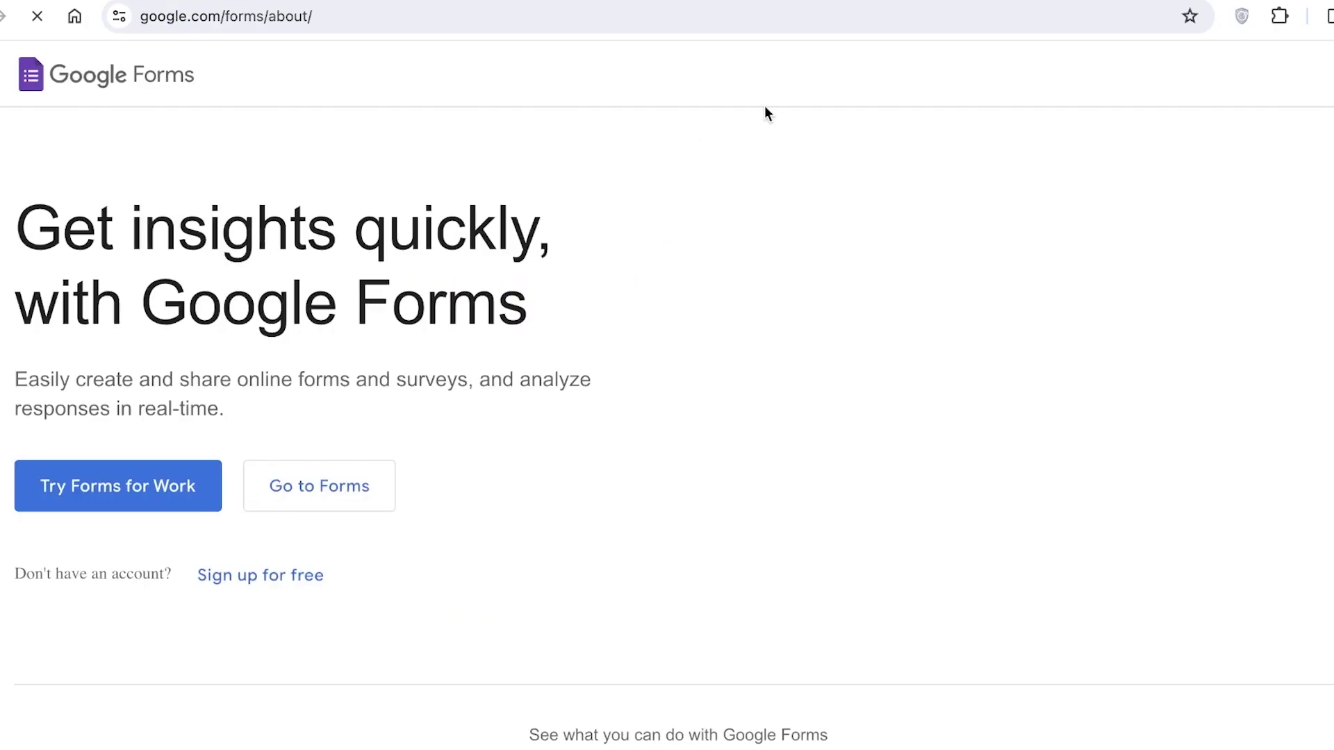
pyautogui.click(81, 555)
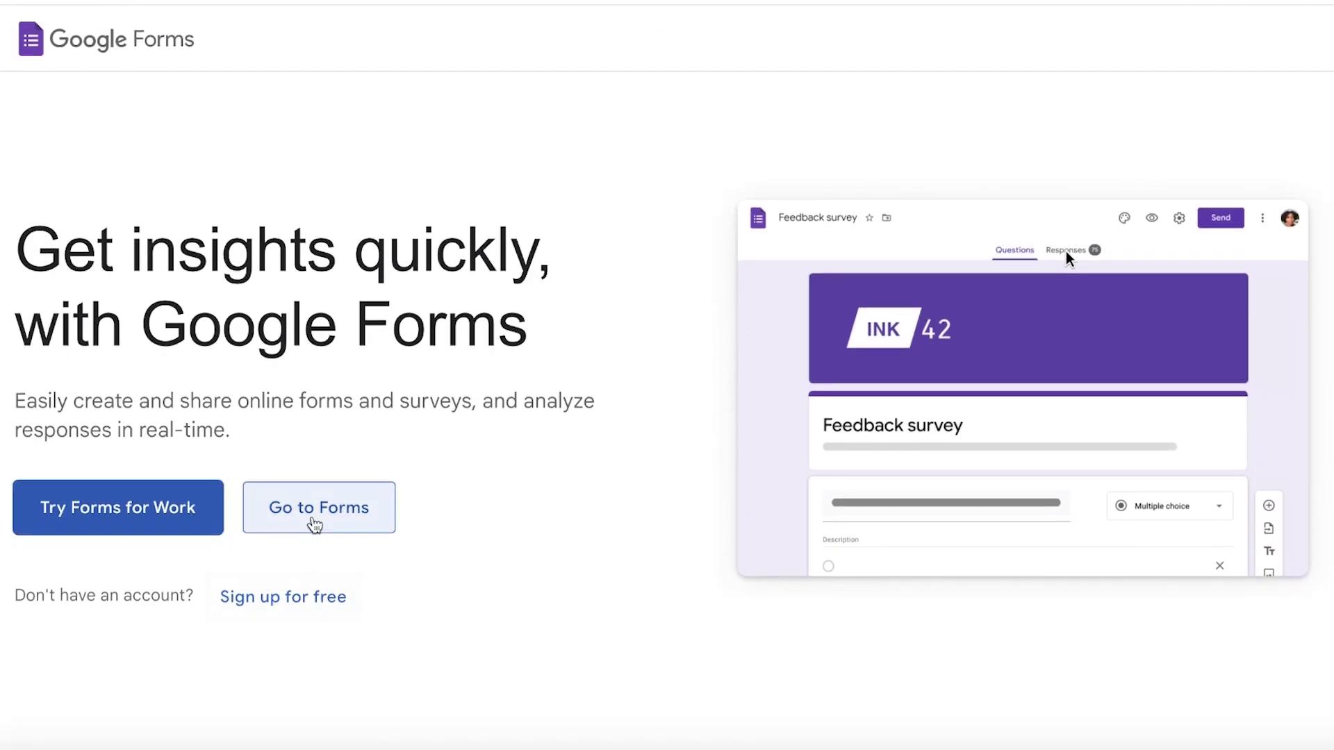
pyautogui.click(310, 524)
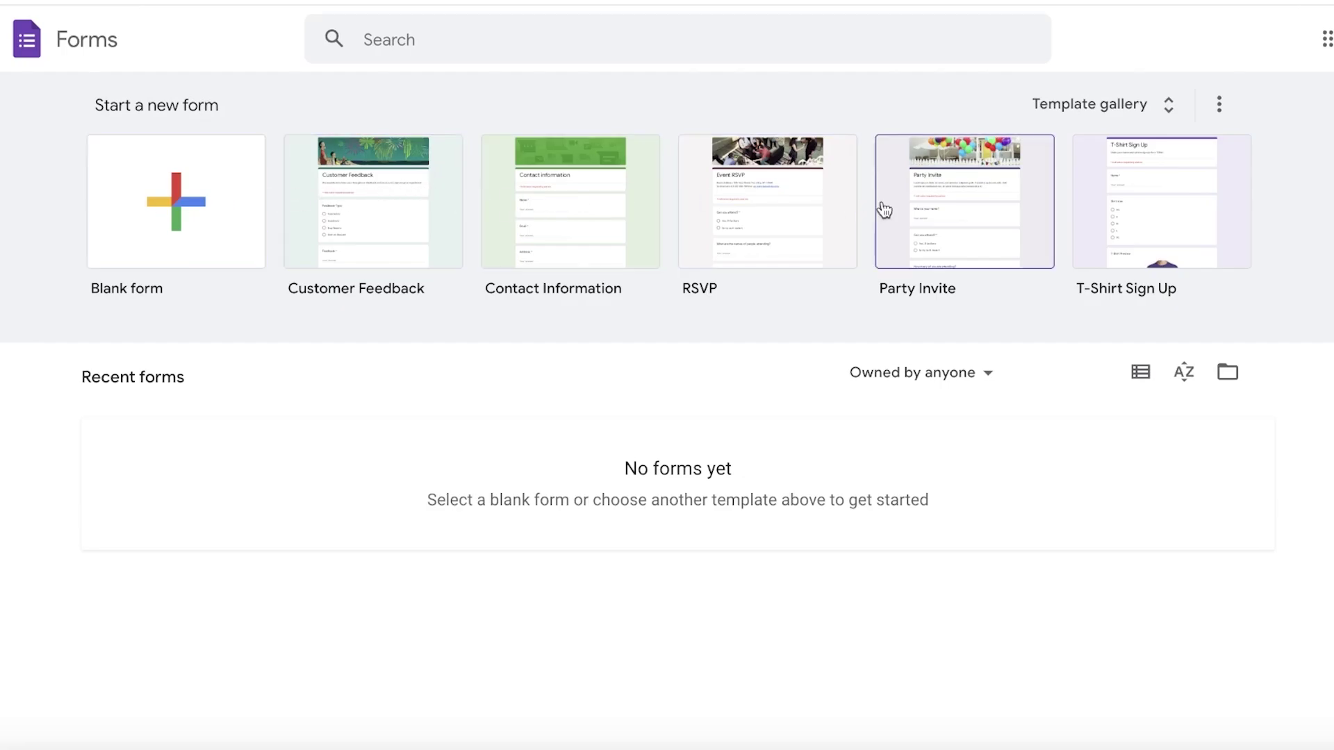
# - Browse the template gallery and start a form from the Event Registration template
pyautogui.click(1124, 127)
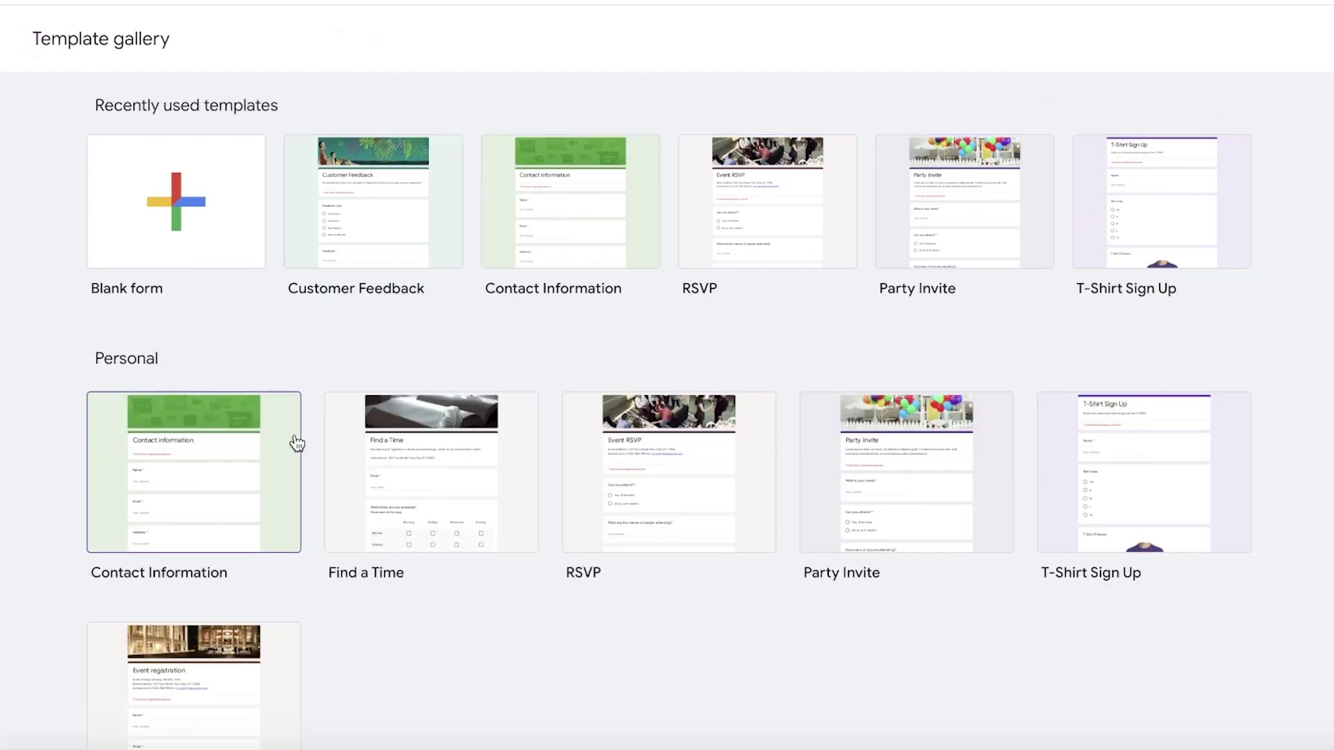
pyautogui.scroll(-7, 1192, 473)
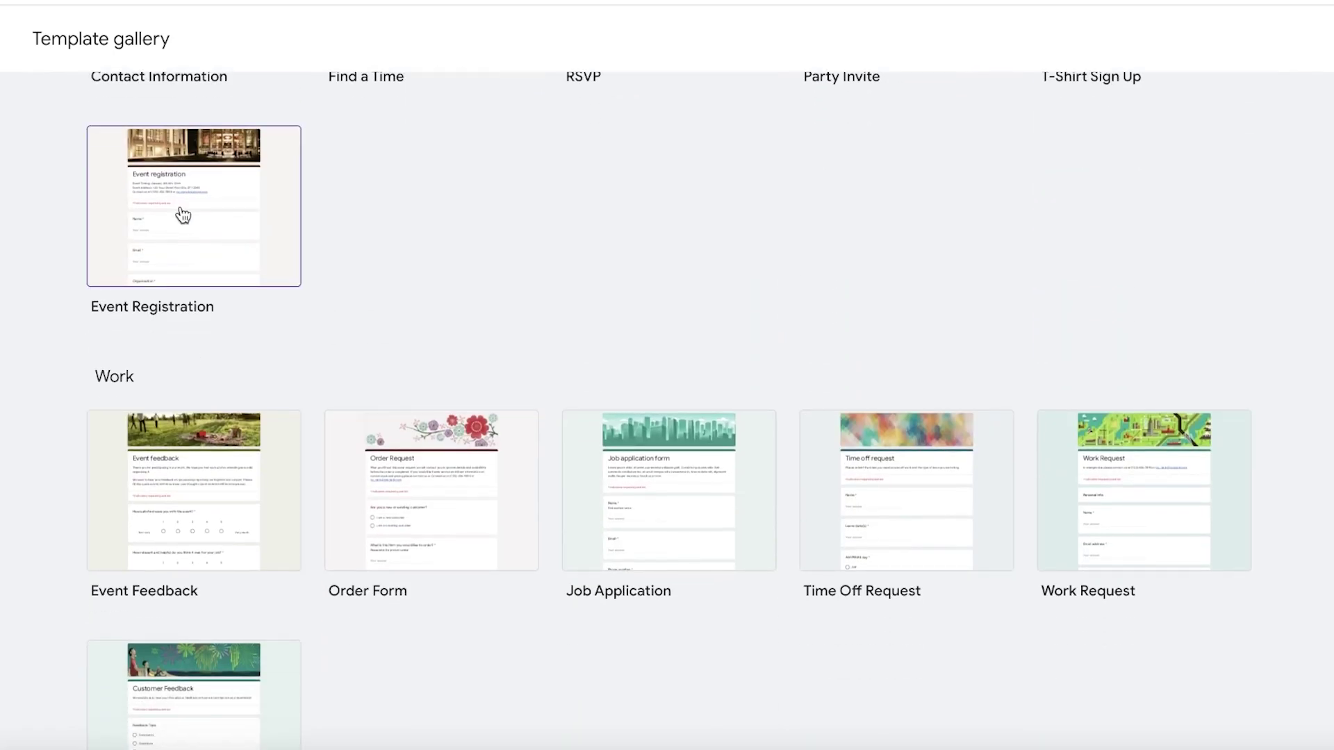
pyautogui.scroll(-6, 183, 215)
pyautogui.scroll(7, 135, 318)
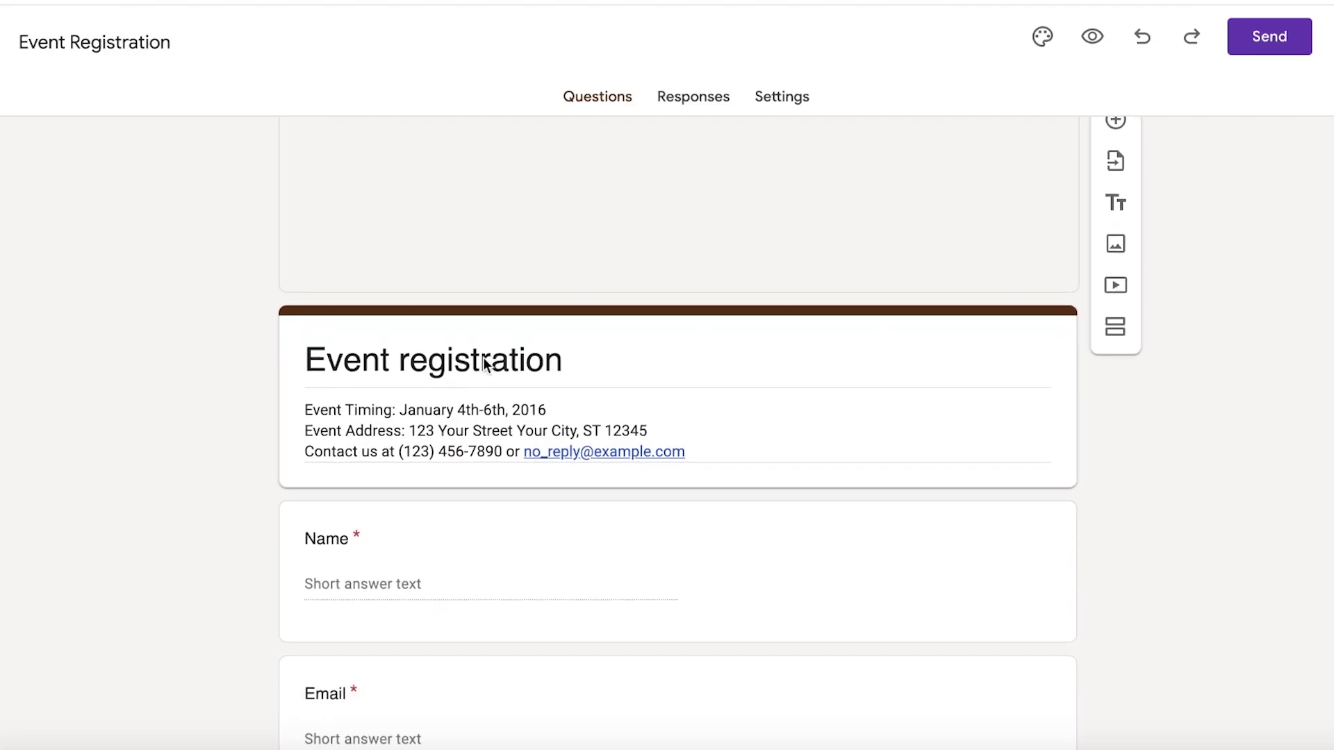
# - Replace the form title with 'Reservation Form'
pyautogui.click(417, 356)
pyautogui.hotkey('ctrl', 'a')
pyautogui.press('BackSpace')
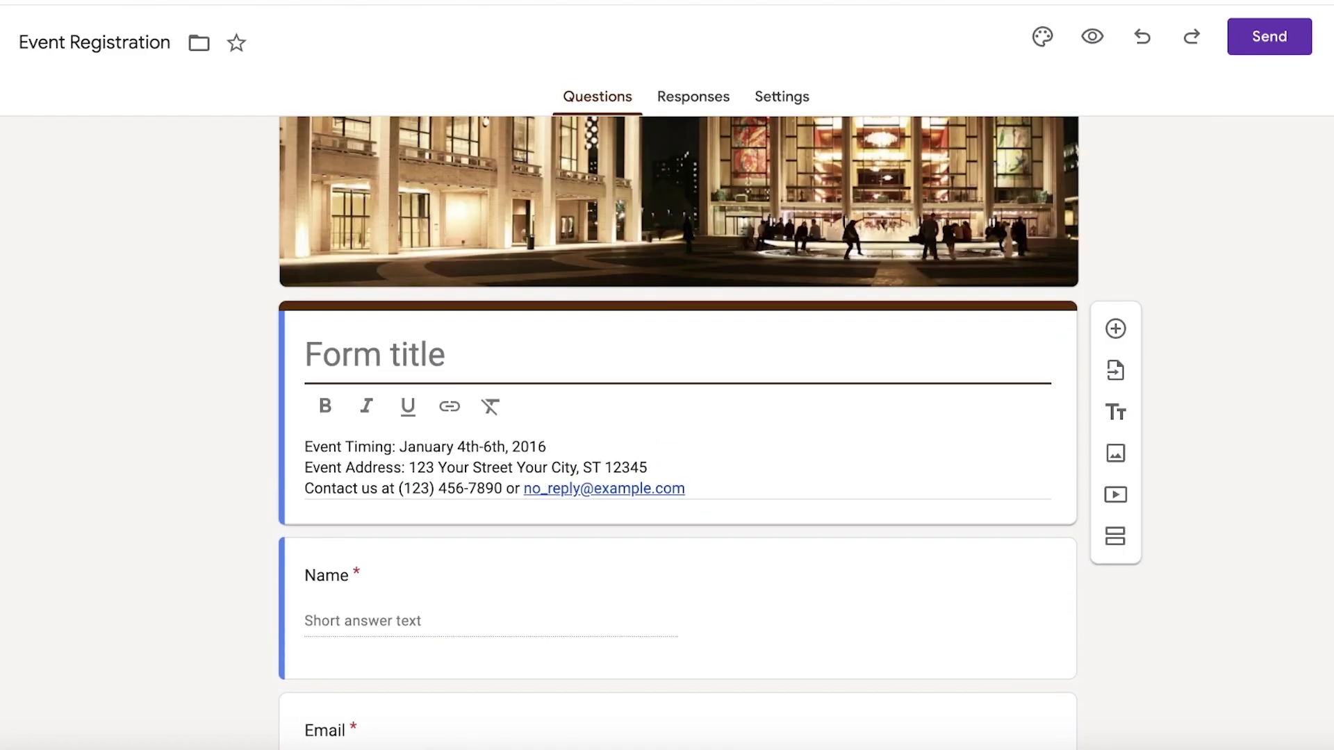
pyautogui.write('Event RegistrationRes')
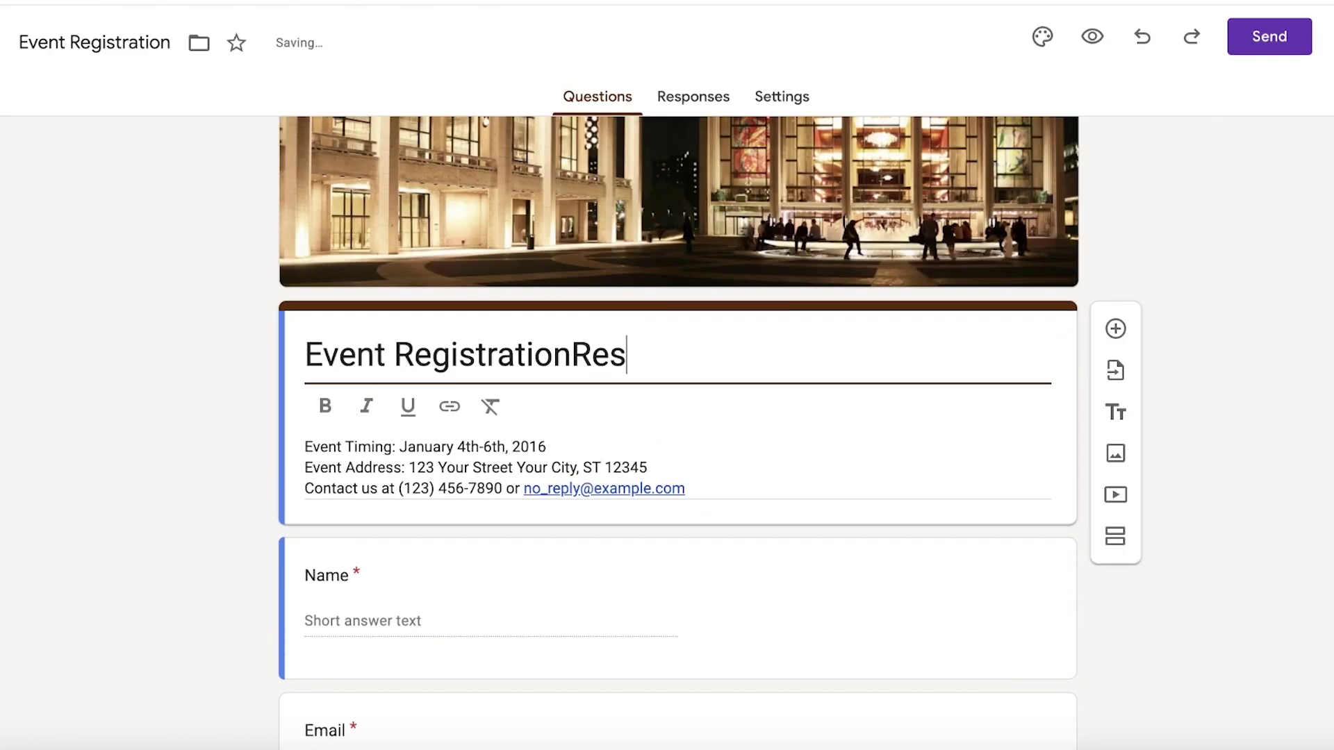
pyautogui.write('vation Form')
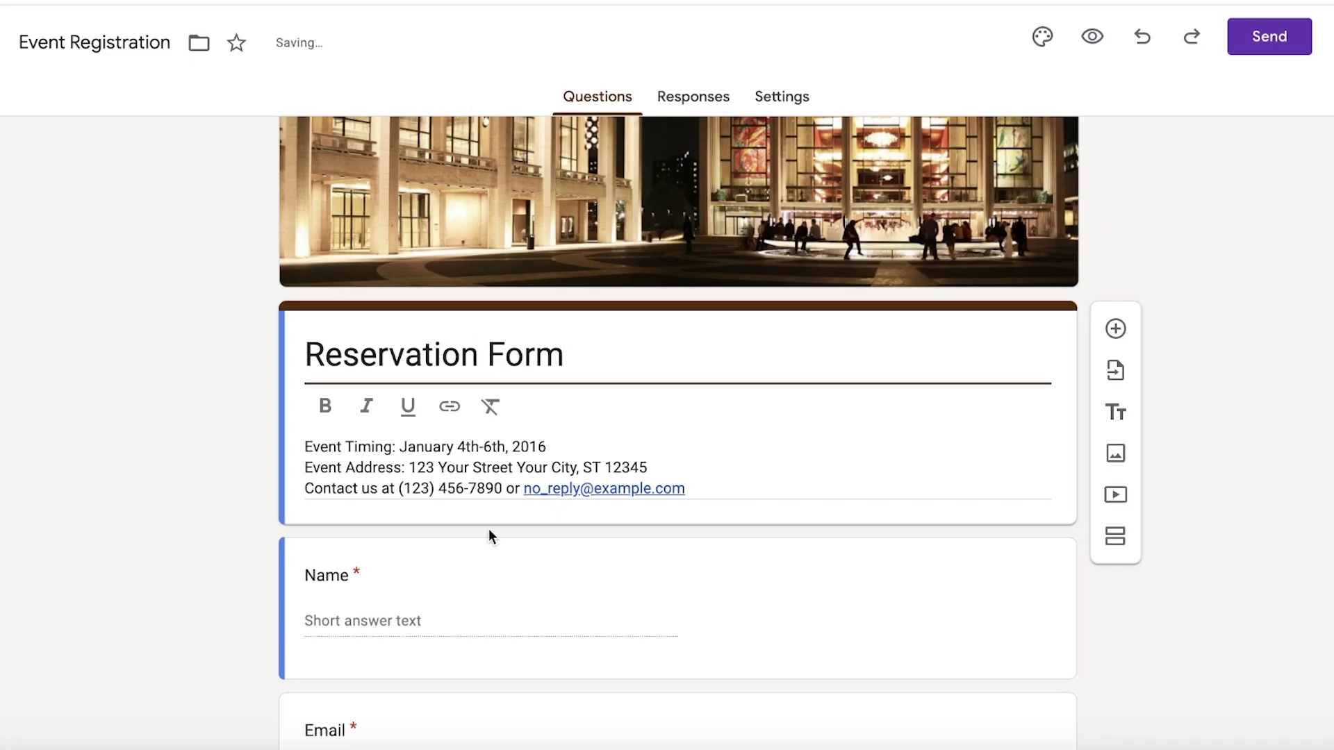
# - Delete the Event Timing line from the form description
pyautogui.tripleClick(700, 491)
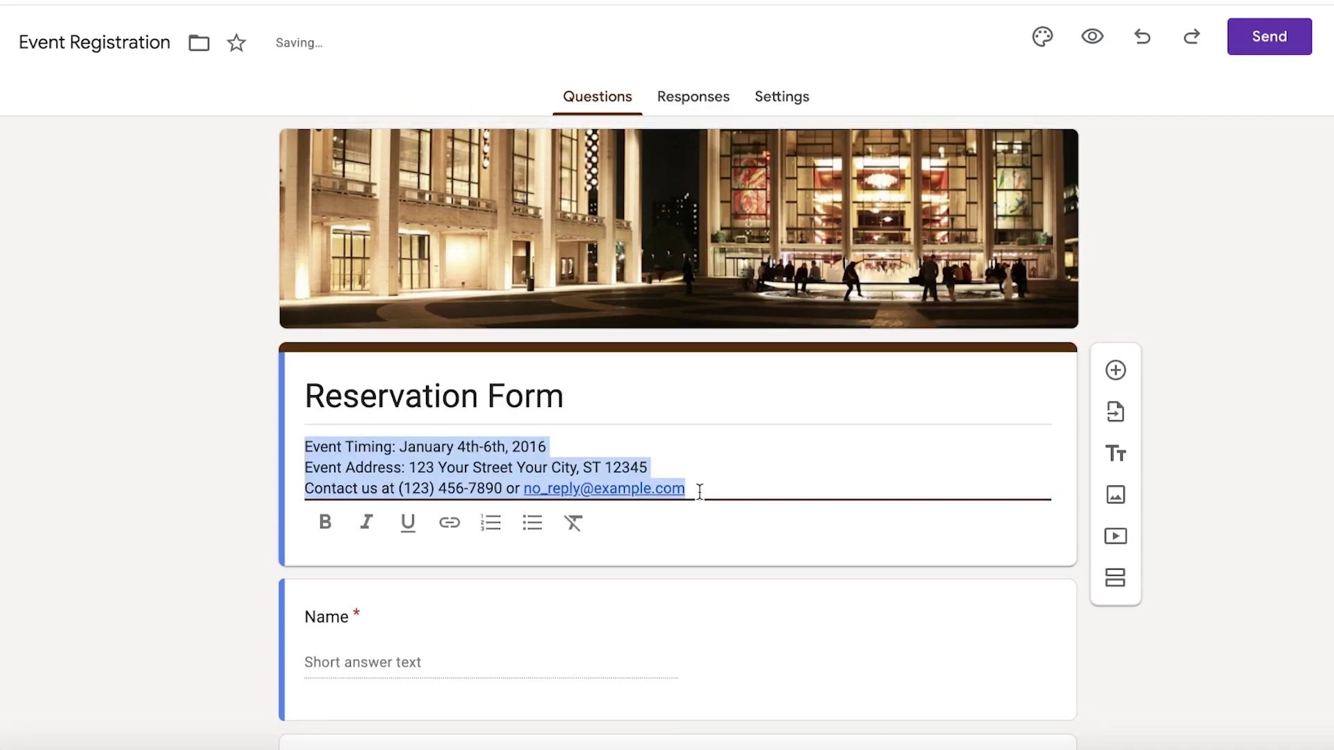
pyautogui.click(693, 486)
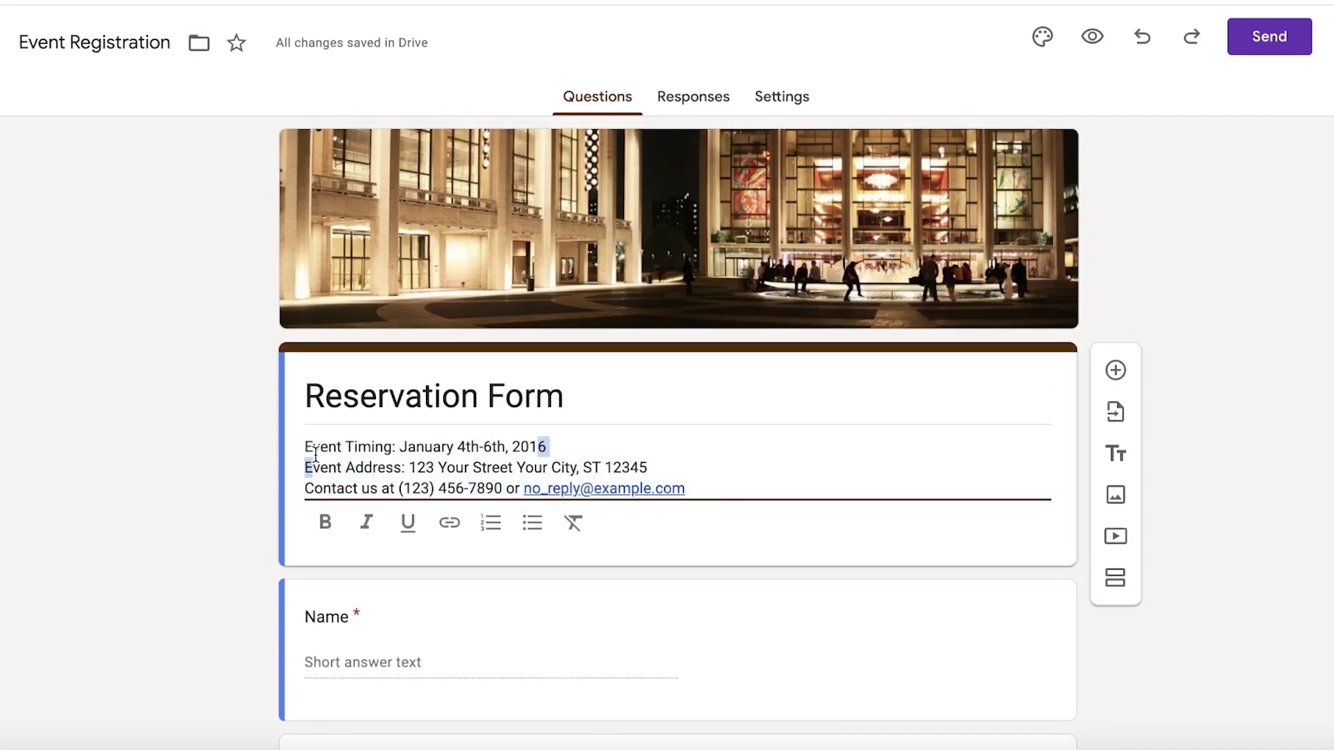
pyautogui.moveTo(305, 440); pyautogui.dragTo(589, 439)
pyautogui.scroll(-5, 611, 441)
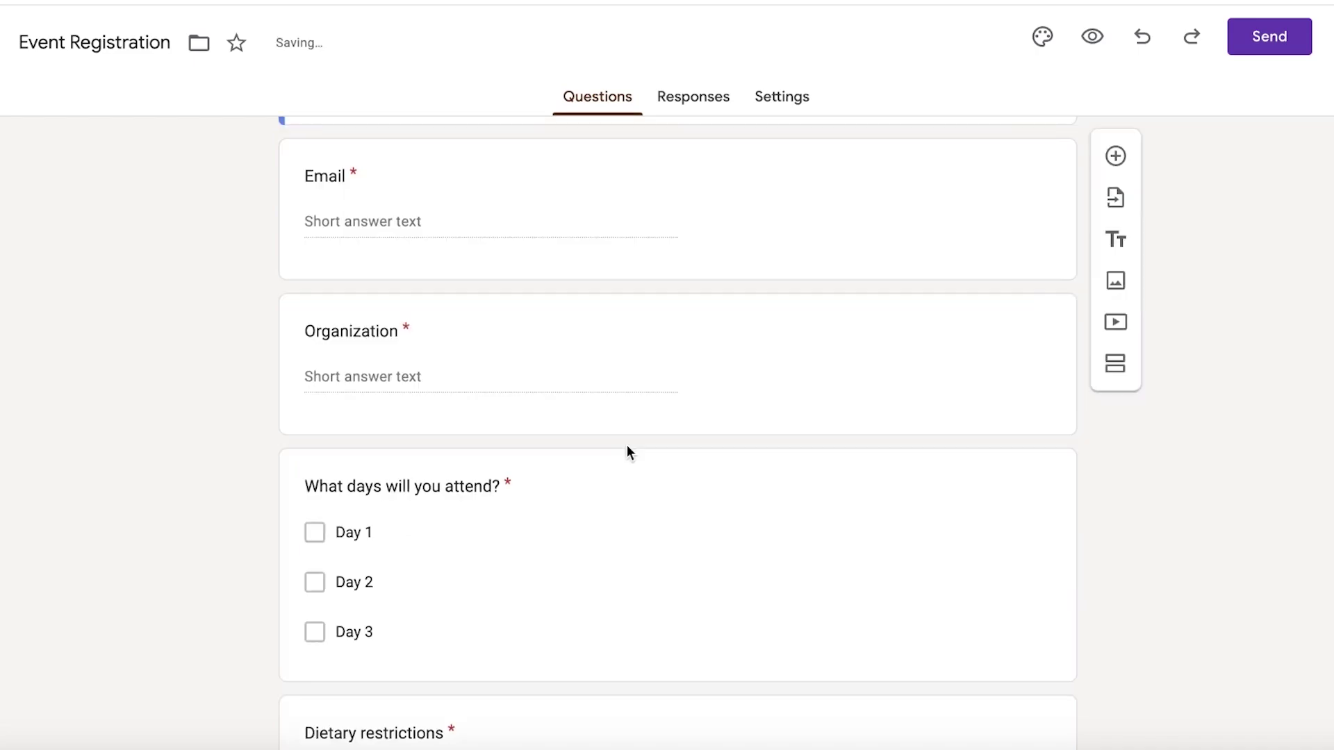
pyautogui.scroll(4, 626, 446)
pyautogui.scroll(-3, 609, 447)
# - Rename the Organization question to 'No of People'
pyautogui.click(905, 435)
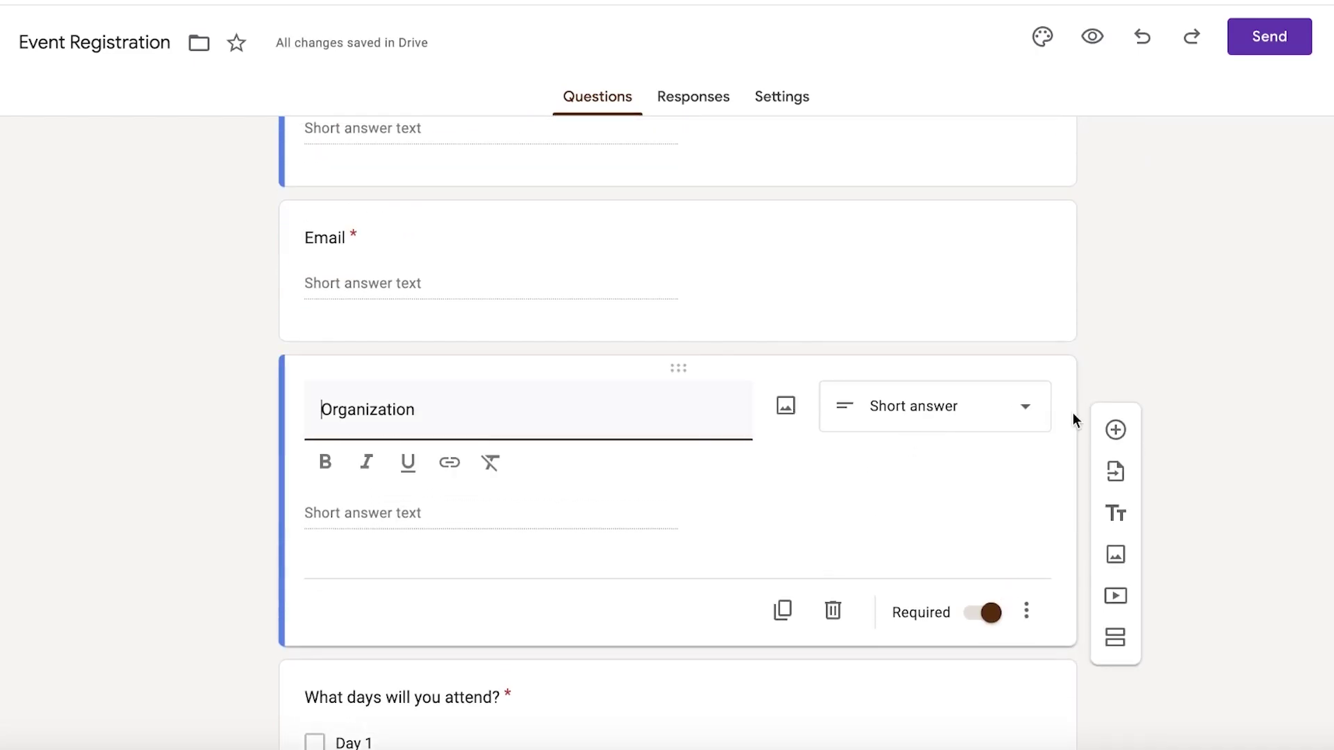
pyautogui.doubleClick(477, 421)
pyautogui.write('A')
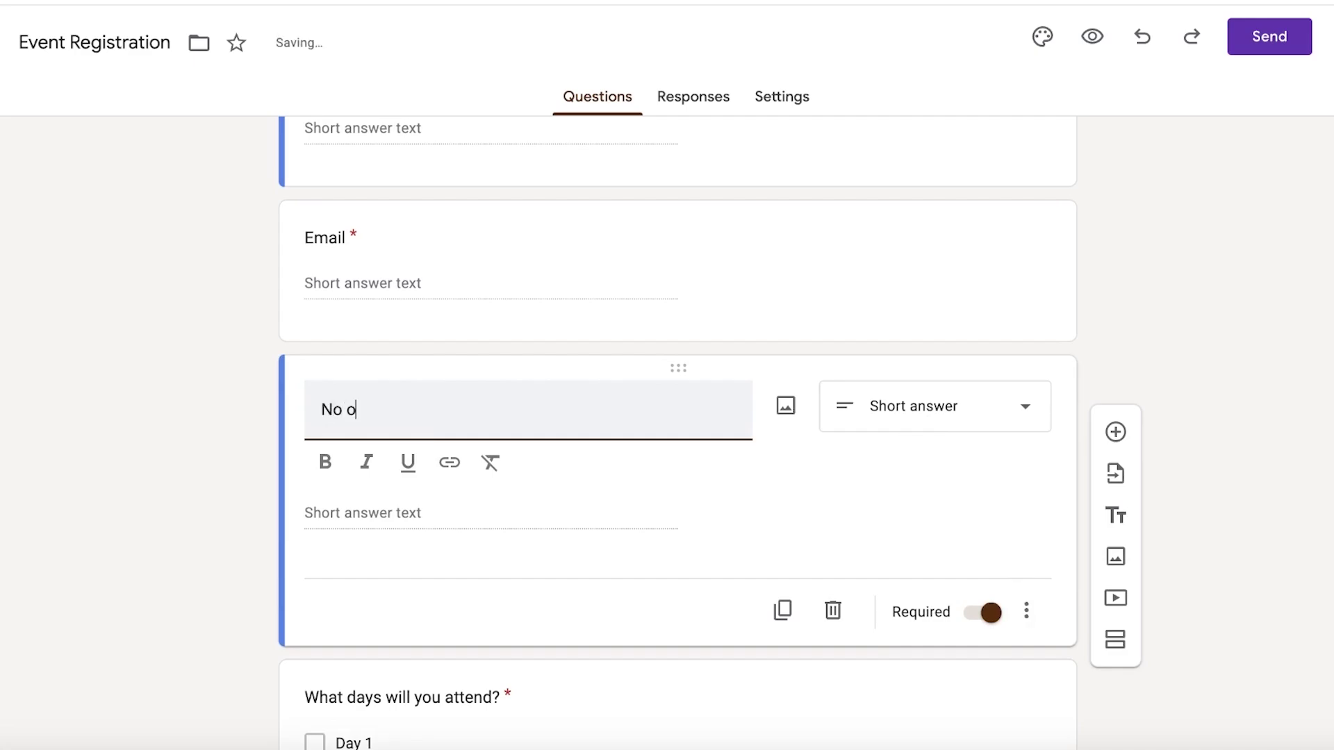
pyautogui.write('No of People')
# - Delete the 'What days will you attend?' question
pyautogui.scroll(-7, 1020, 310)
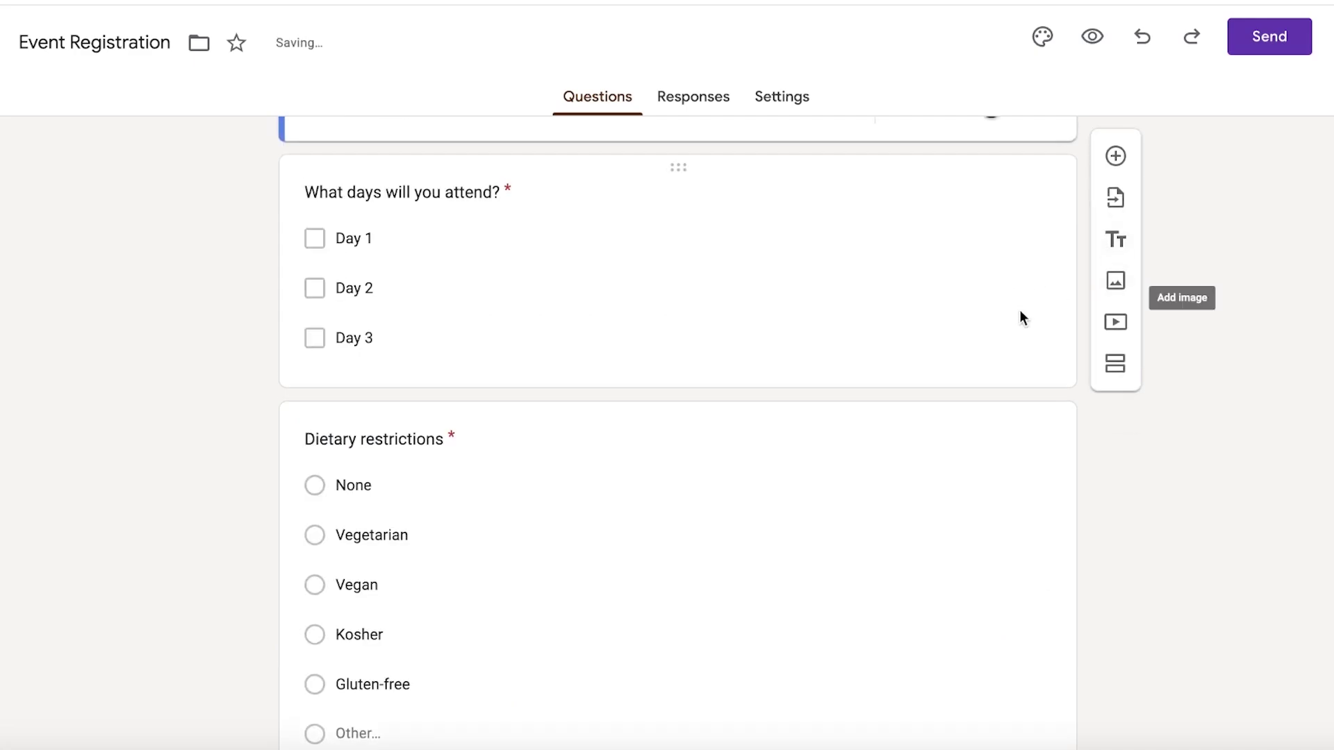
pyautogui.click(1047, 351)
pyautogui.click(835, 416)
pyautogui.click(682, 440)
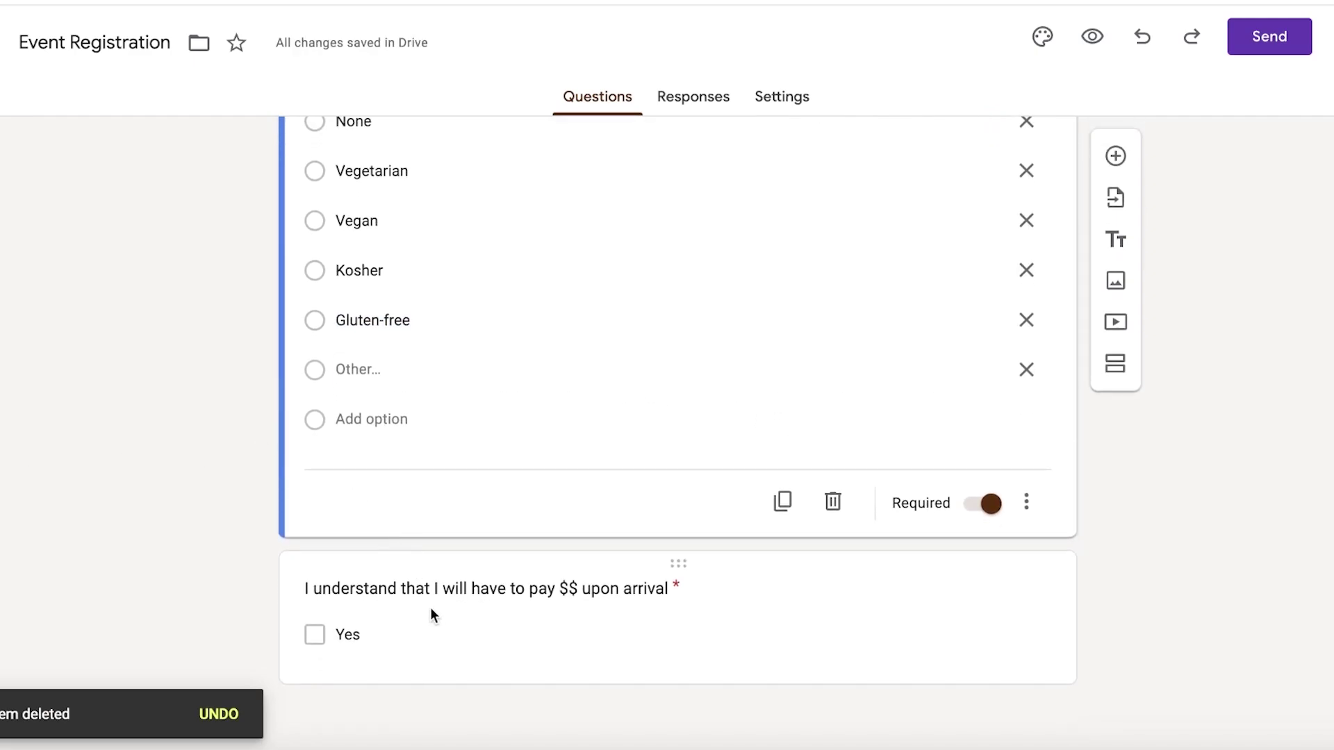
# - Check the form's extra options without changing anything, then go to the form file's actions
pyautogui.scroll(10, 430, 616)
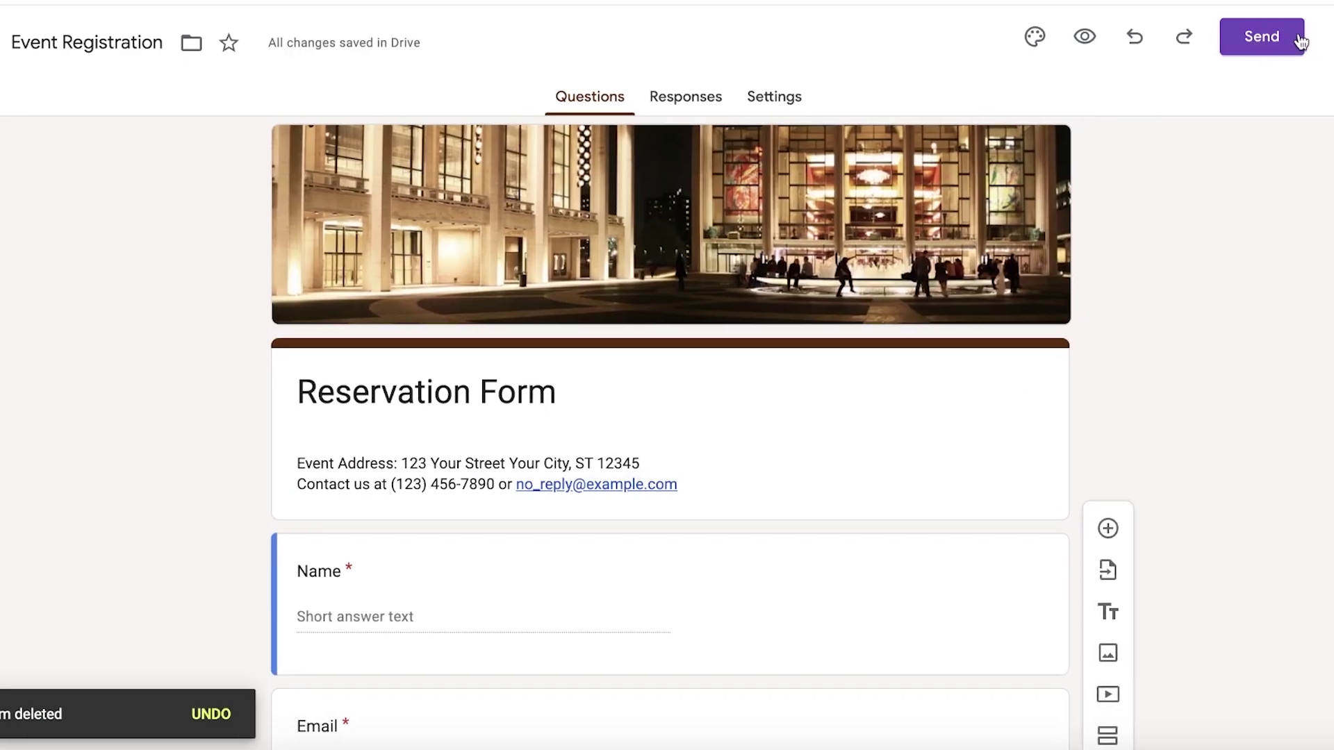
pyautogui.click(1293, 43)
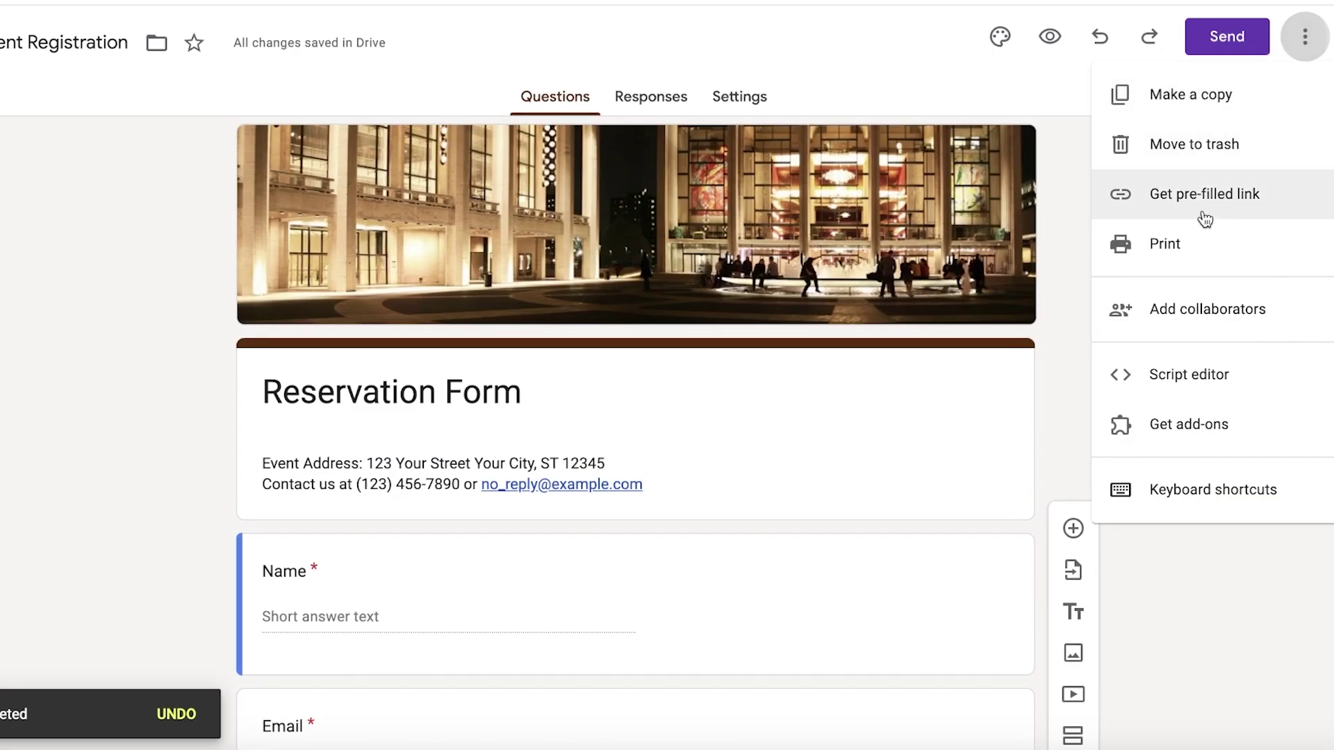
pyautogui.click(1219, 575)
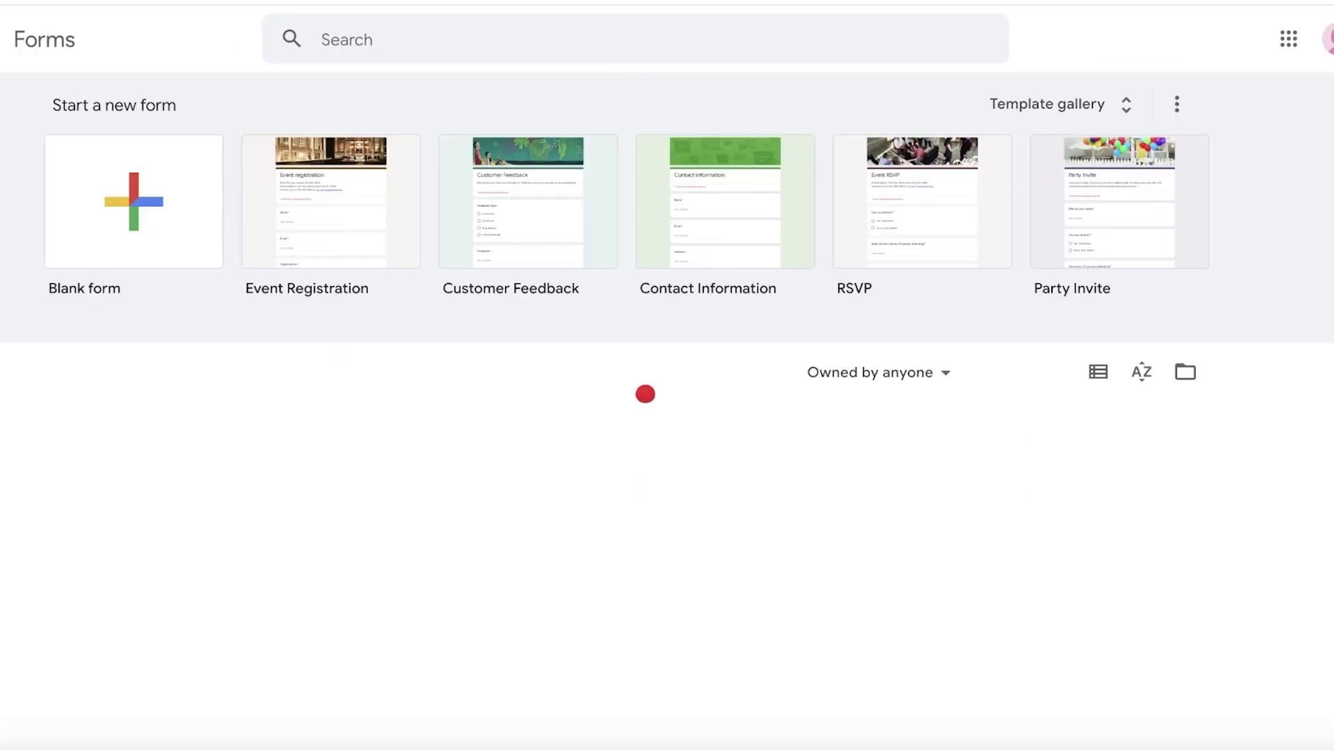
pyautogui.click(233, 645)
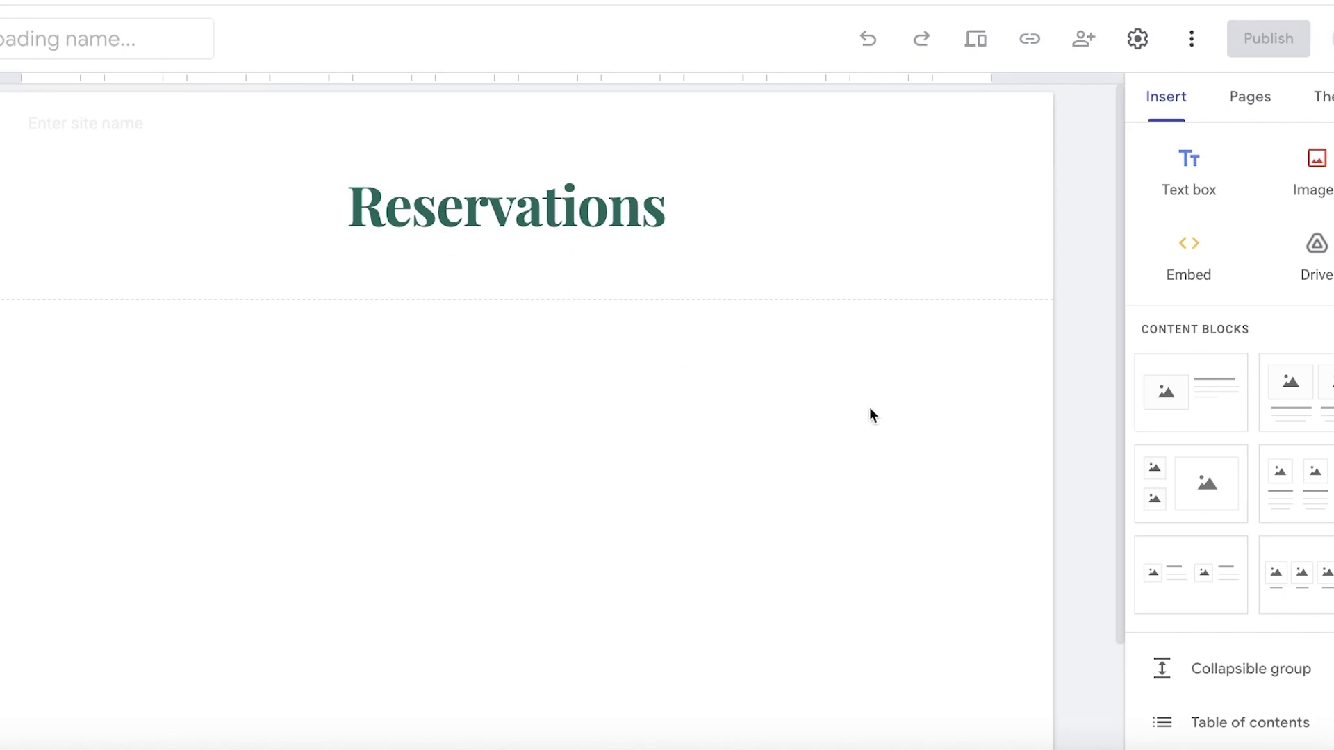
# - Insert the Event Registration form from the Forms list onto the Reservations page
pyautogui.scroll(-10, 1283, 295)
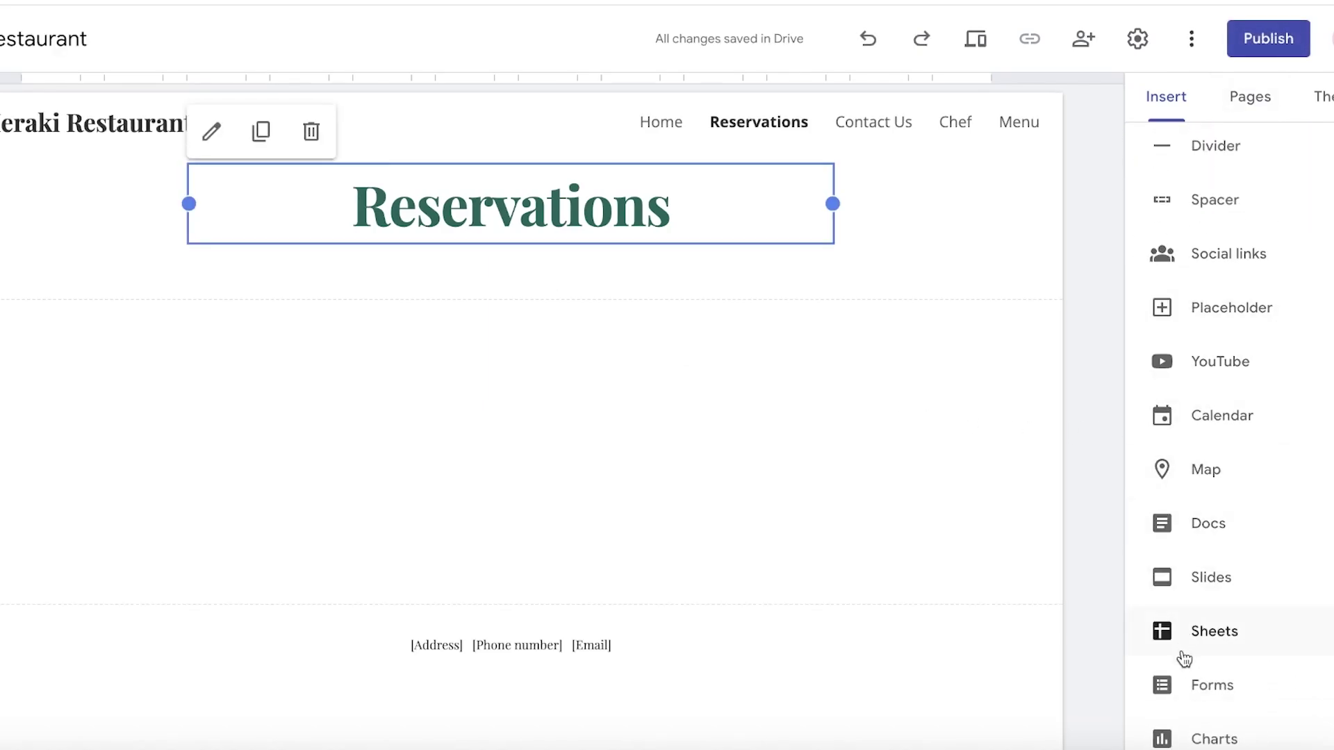
pyautogui.click(1185, 685)
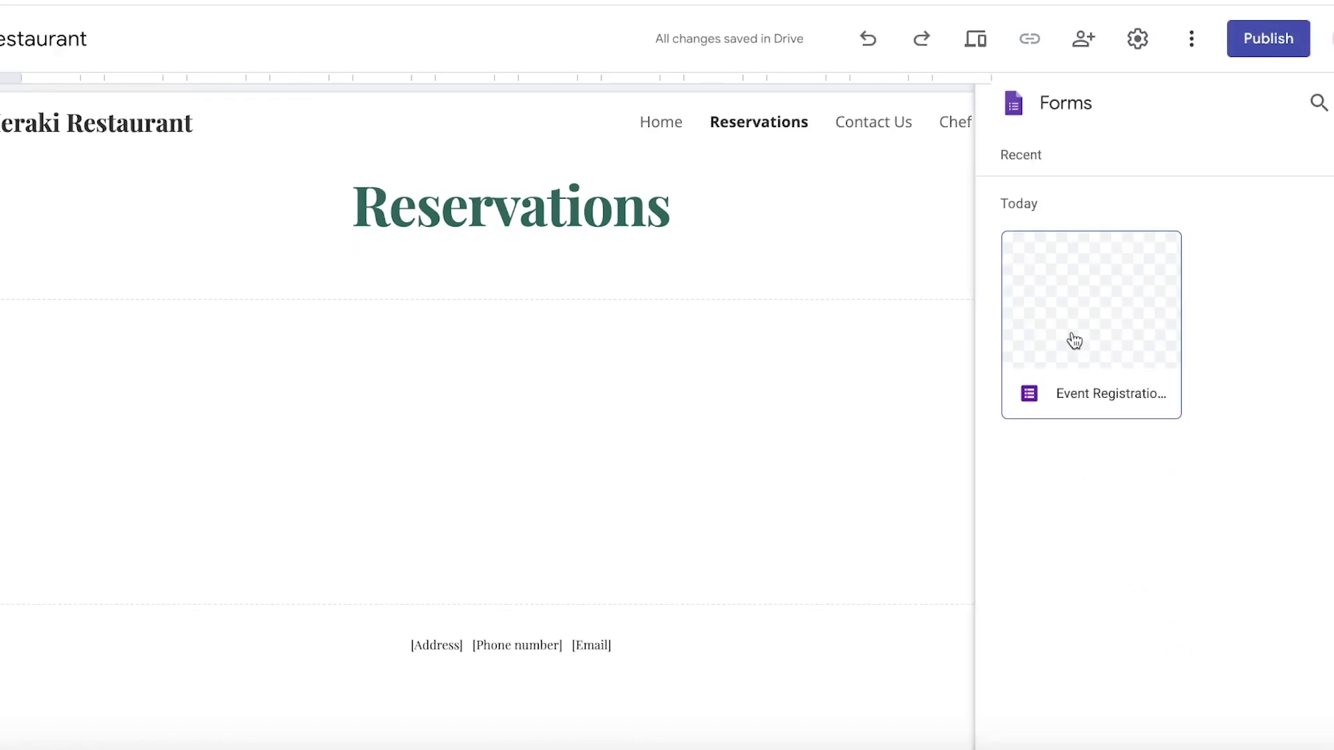
pyautogui.click(1082, 333)
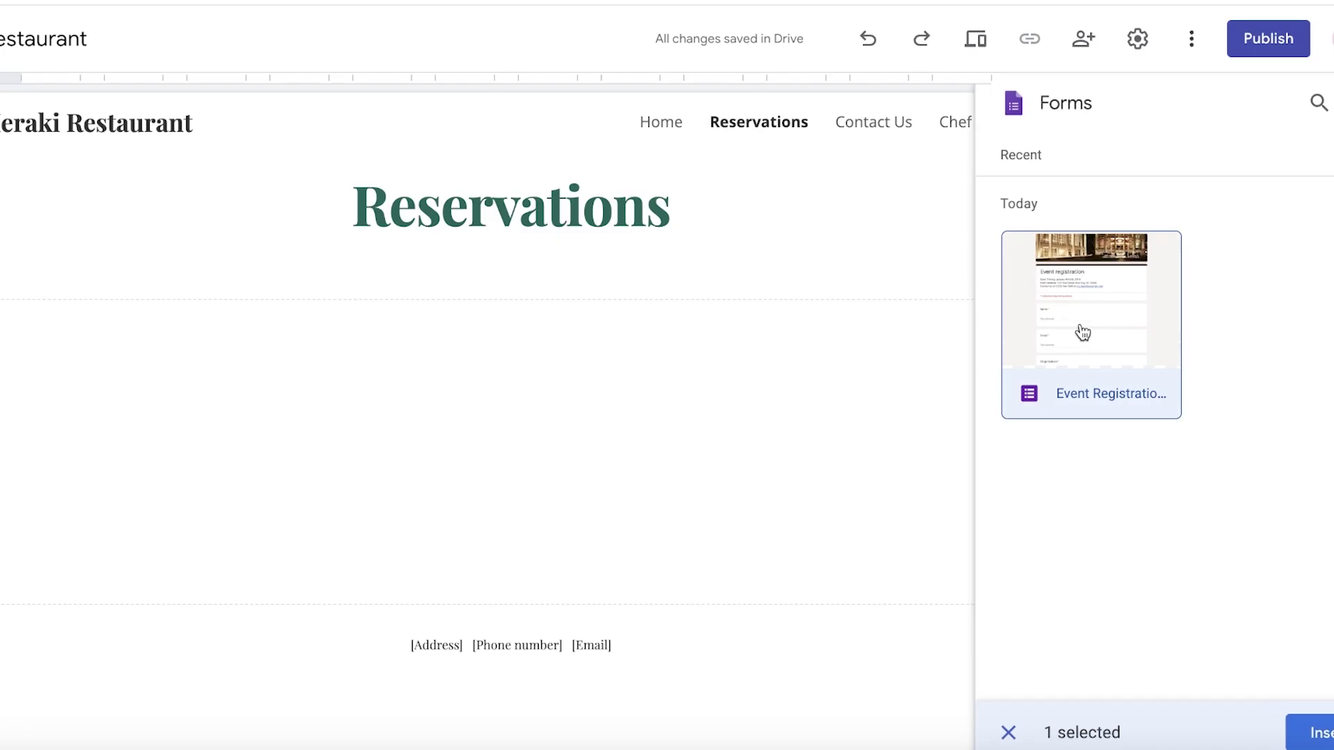
pyautogui.click(1315, 733)
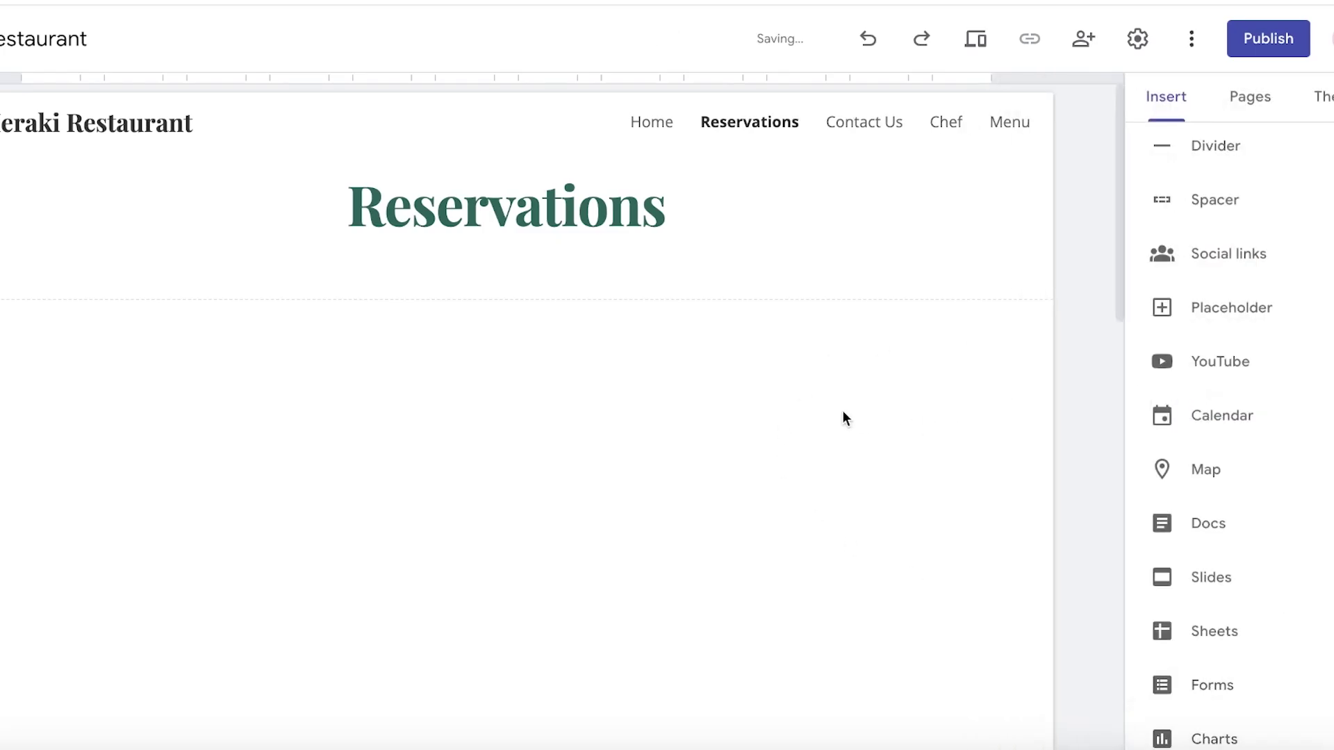
# - Centre the embedded form beneath the heading and review its questions through Submit
pyautogui.moveTo(395, 275); pyautogui.dragTo(498, 194)
pyautogui.scroll(-10, 795, 423)
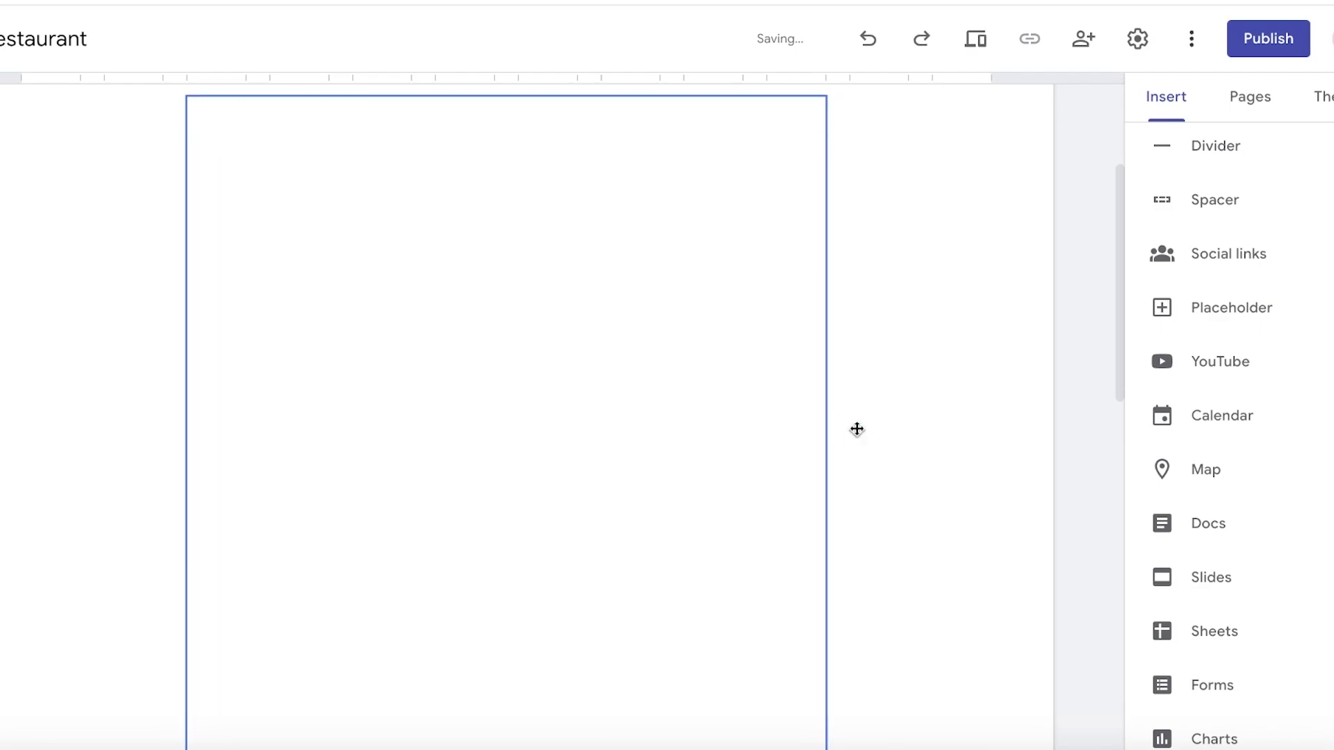
pyautogui.scroll(-3, 313, 526)
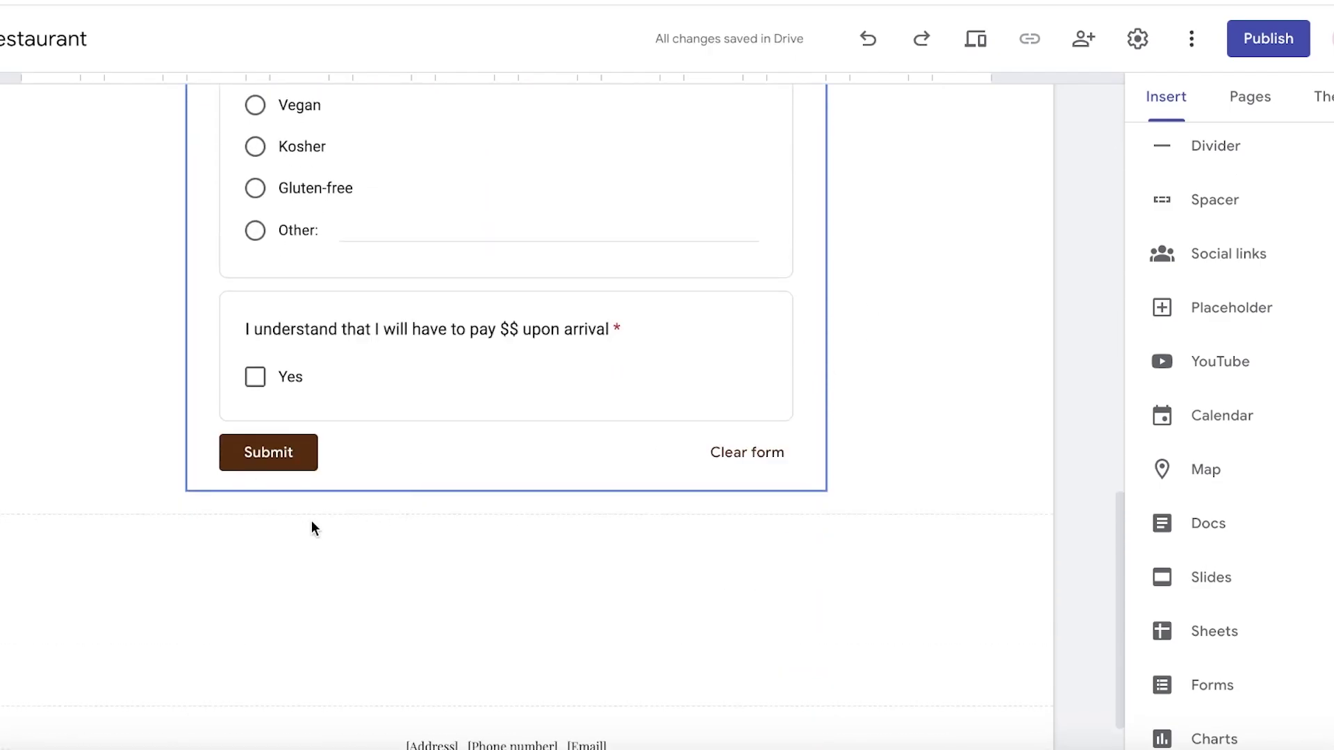
pyautogui.scroll(14, 289, 510)
pyautogui.scroll(-12, 438, 277)
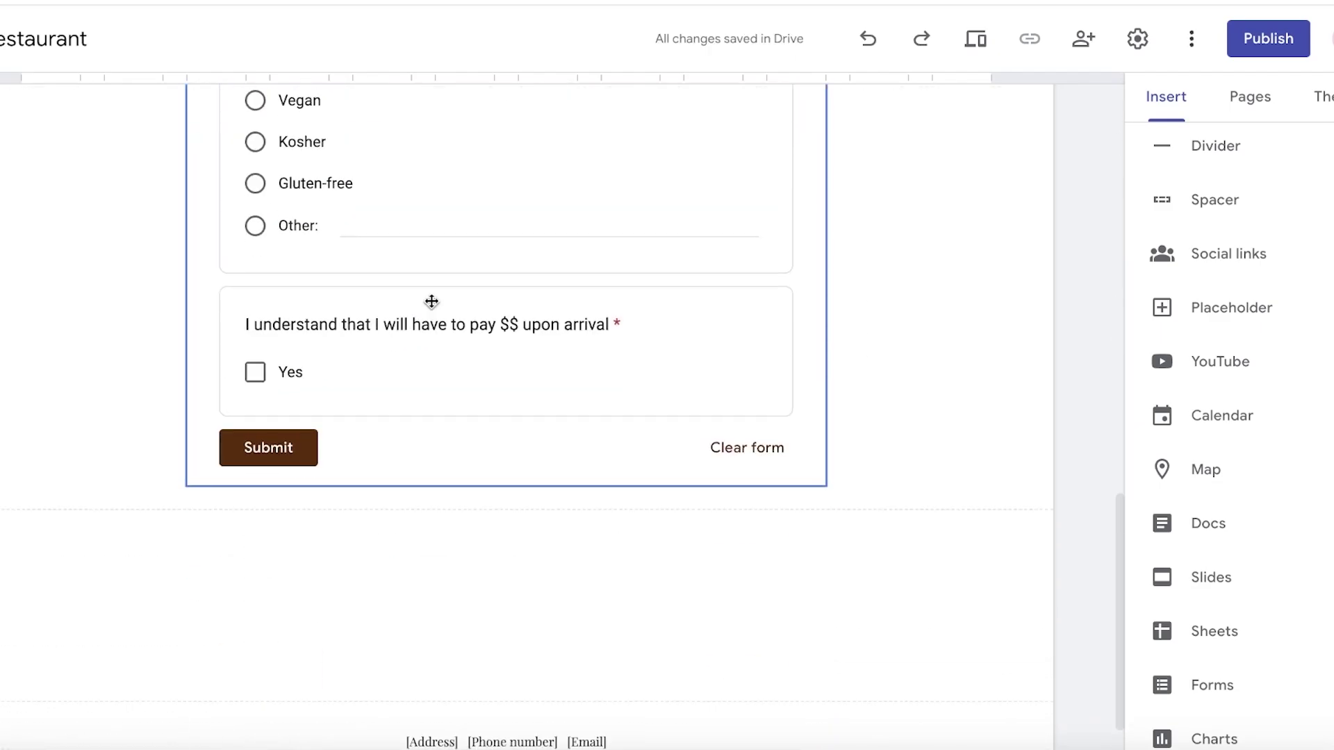
pyautogui.scroll(17, 431, 301)
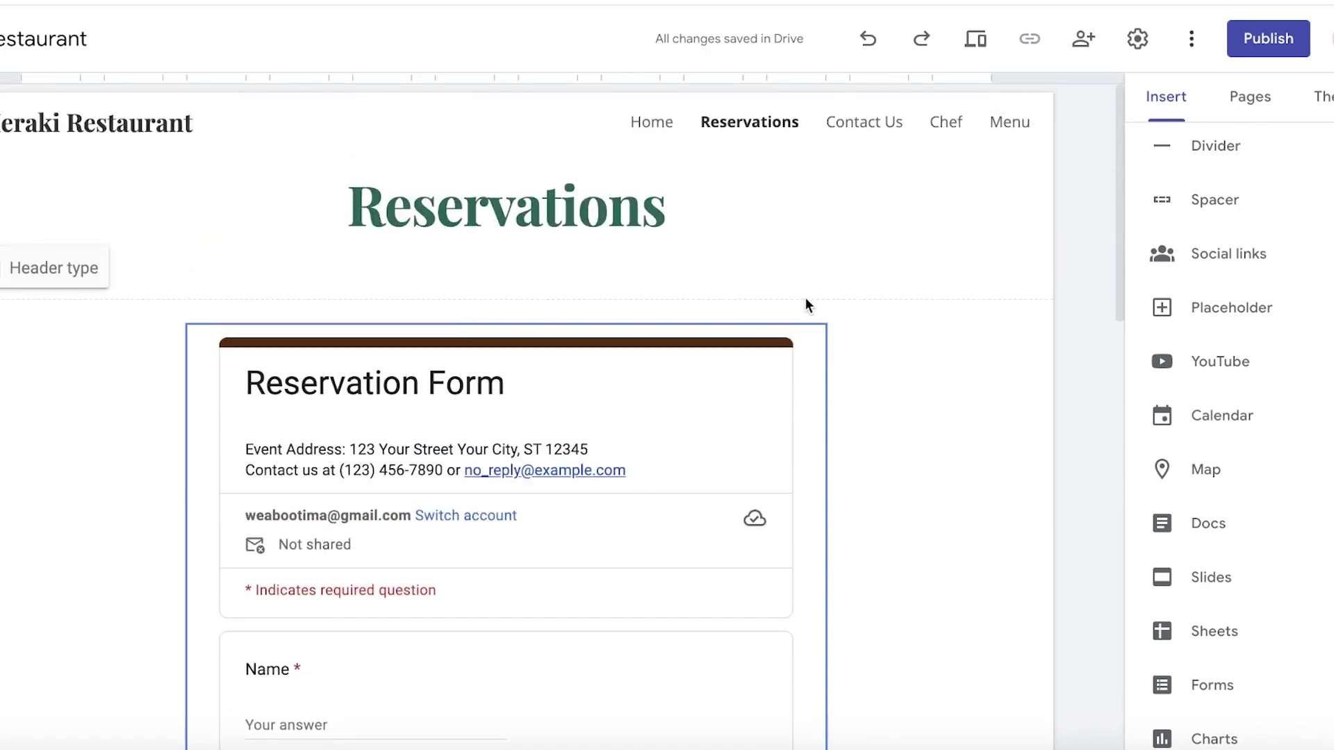
pyautogui.scroll(-3, 919, 344)
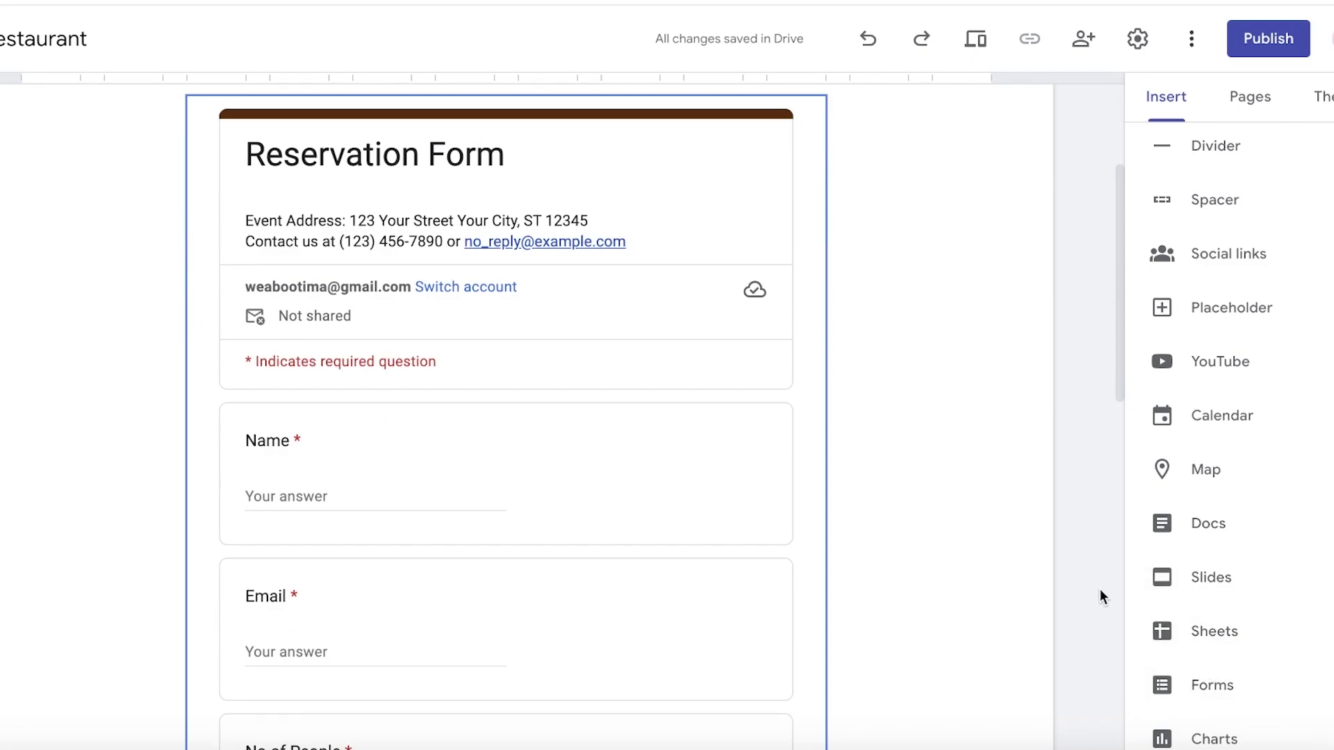
pyautogui.scroll(3, 1101, 590)
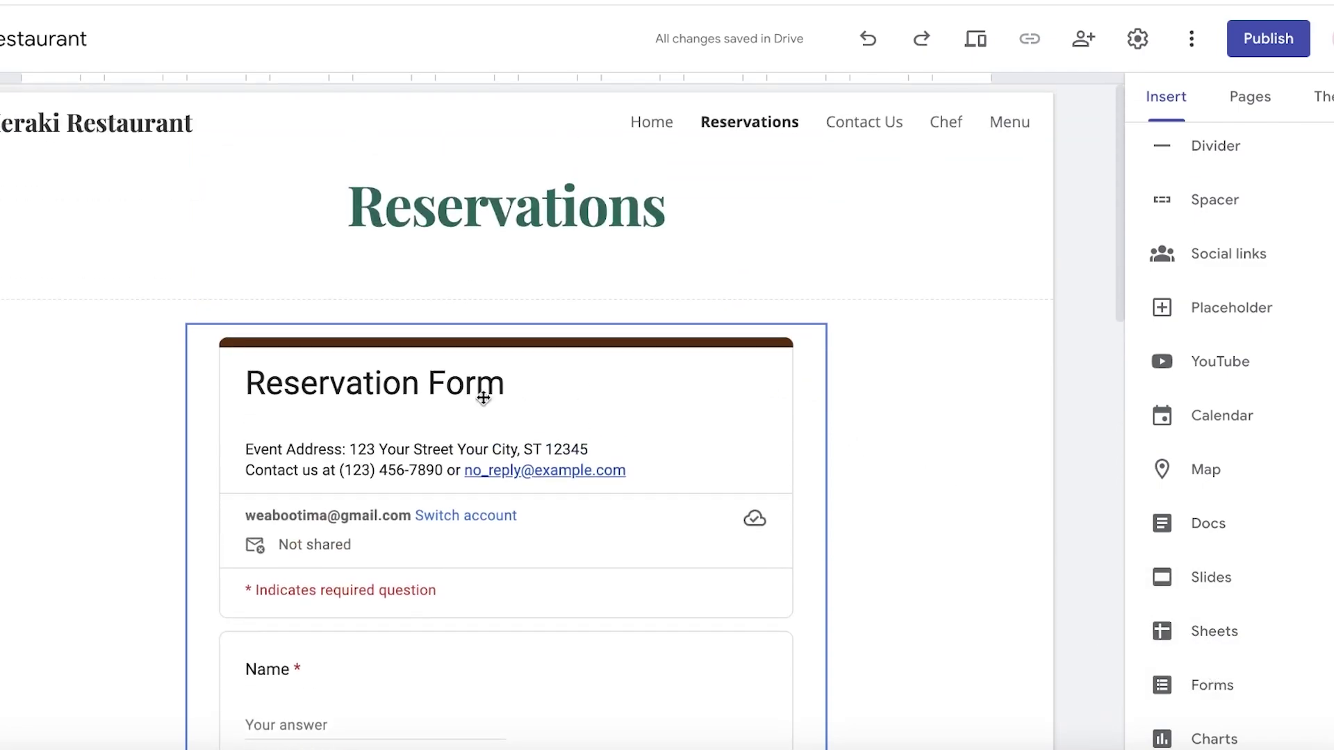
# - Open the Home page and move the Reservations button to the centre column
pyautogui.click(1250, 96)
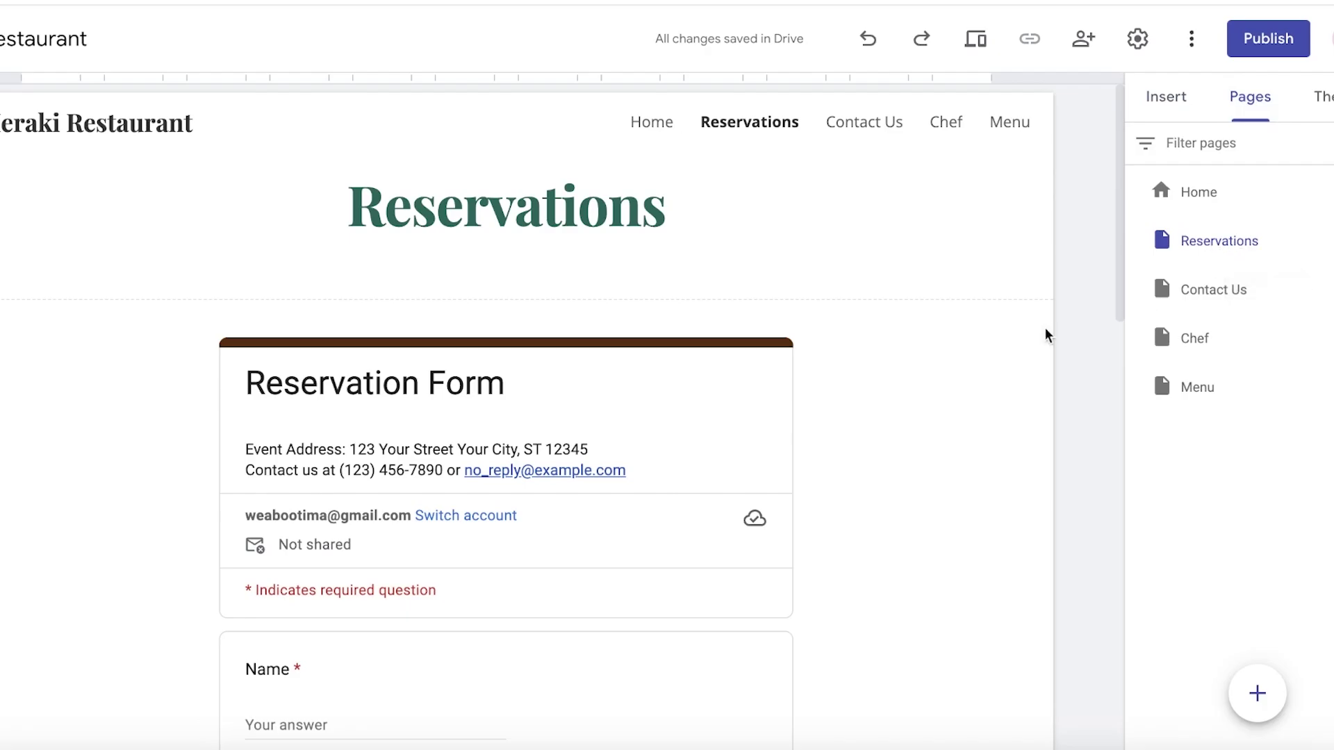
pyautogui.click(1177, 202)
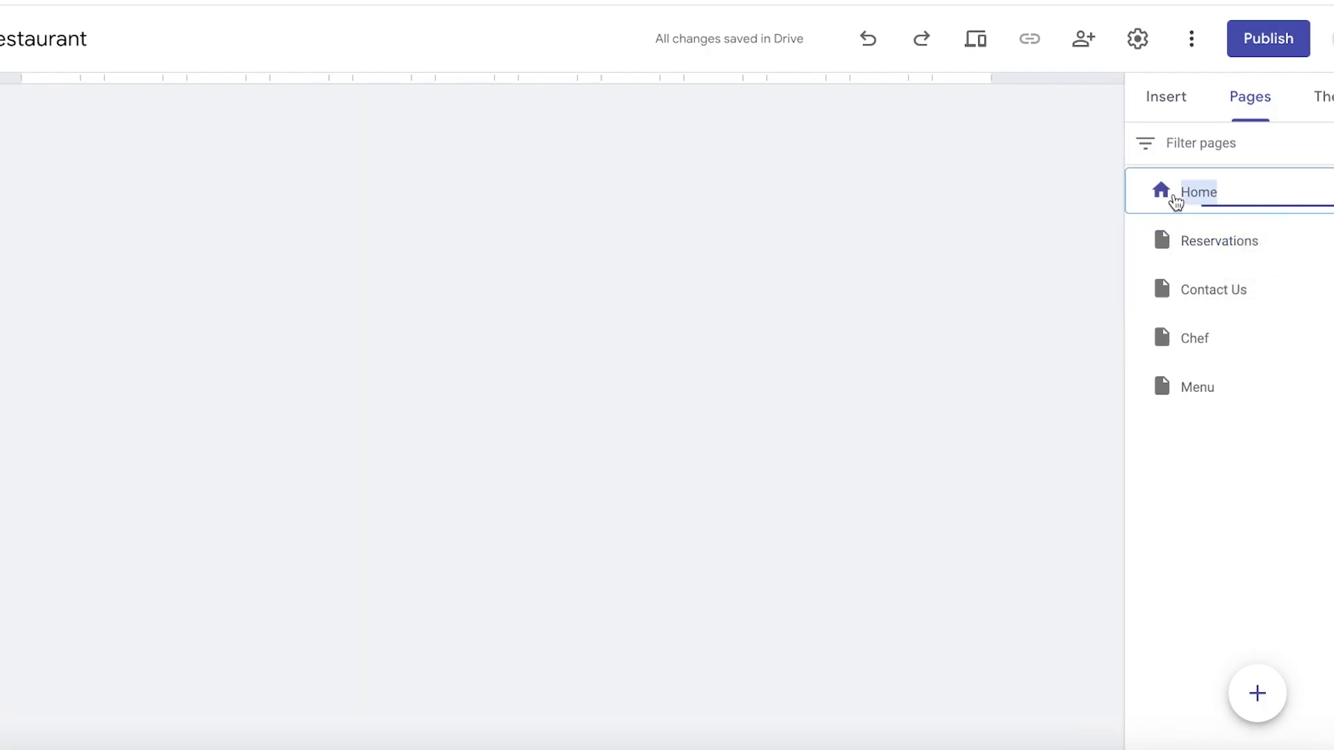
pyautogui.scroll(-12, 693, 210)
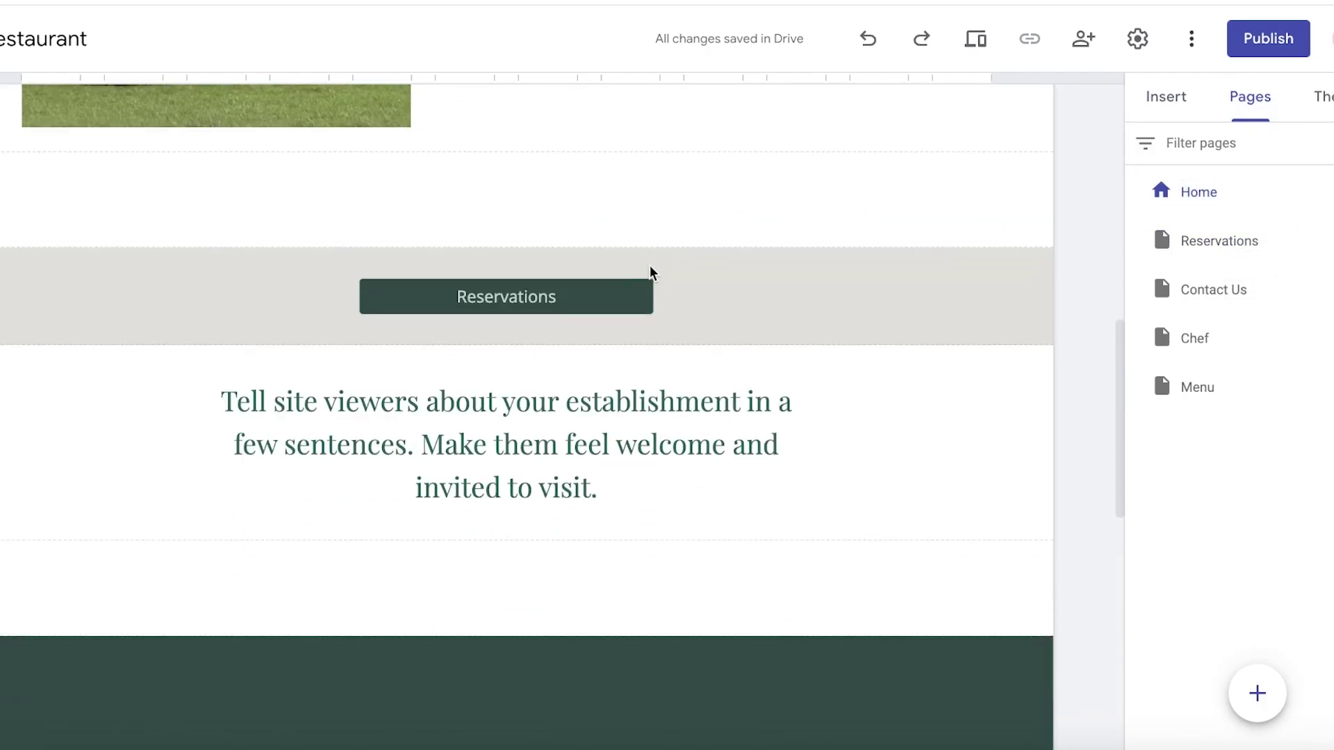
pyautogui.scroll(8, 650, 268)
pyautogui.scroll(-9, 709, 283)
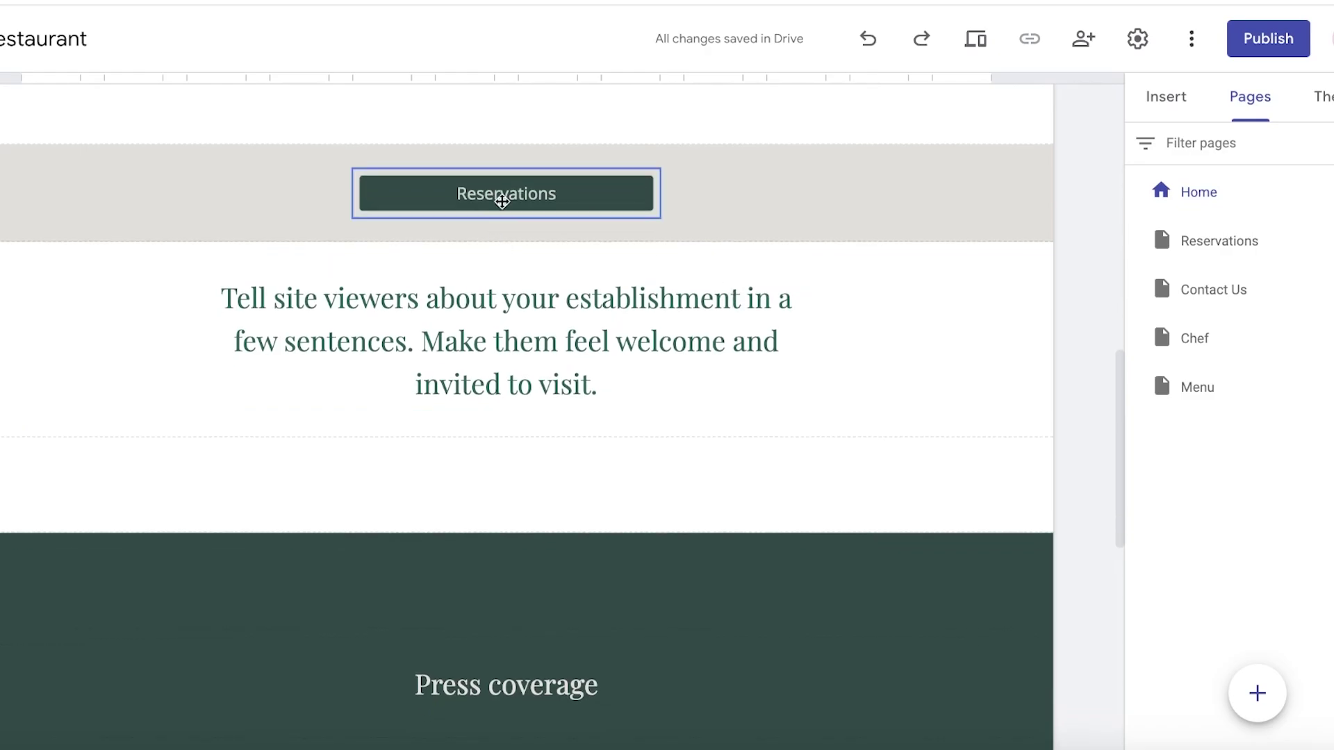
pyautogui.moveTo(497, 203); pyautogui.dragTo(542, 208)
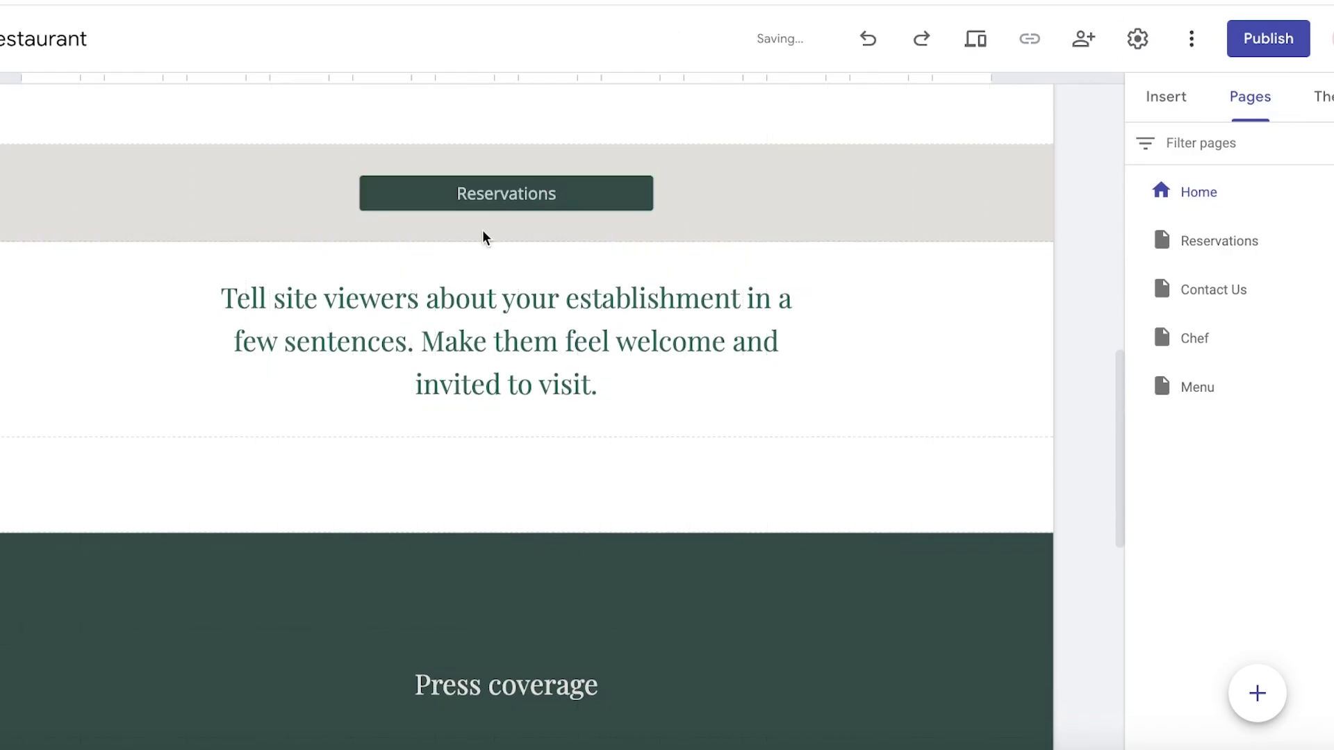
pyautogui.scroll(10, 528, 222)
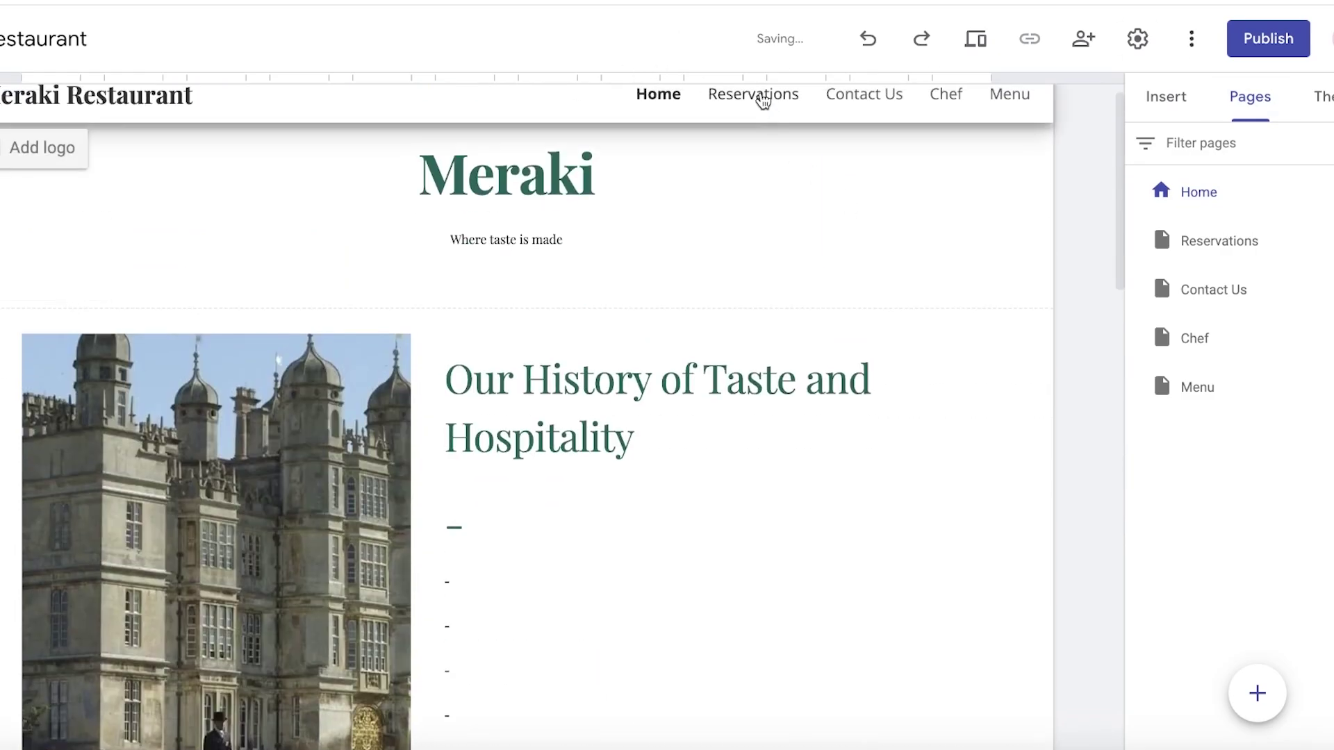
pyautogui.scroll(-6, 768, 280)
# - Select the Reservations button on the home page, leaving its style unchanged
pyautogui.click(554, 660)
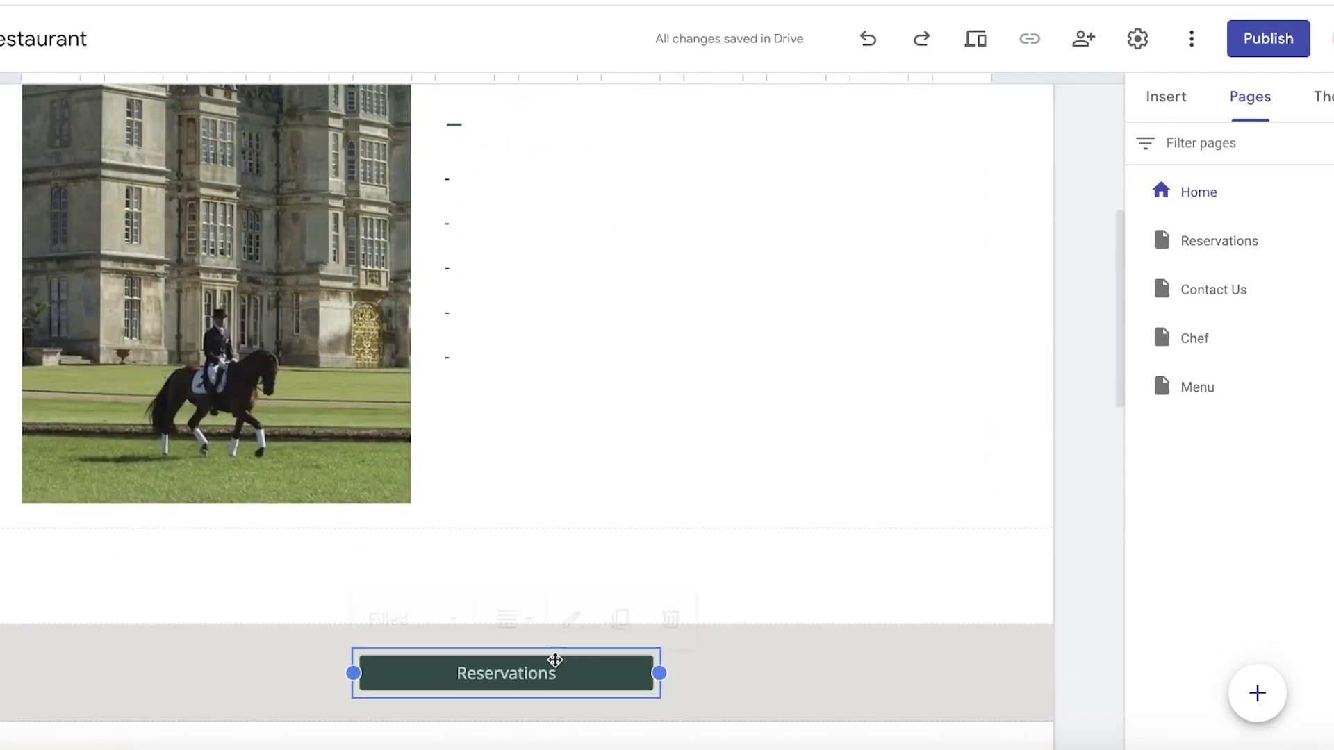
pyautogui.scroll(-1, 555, 660)
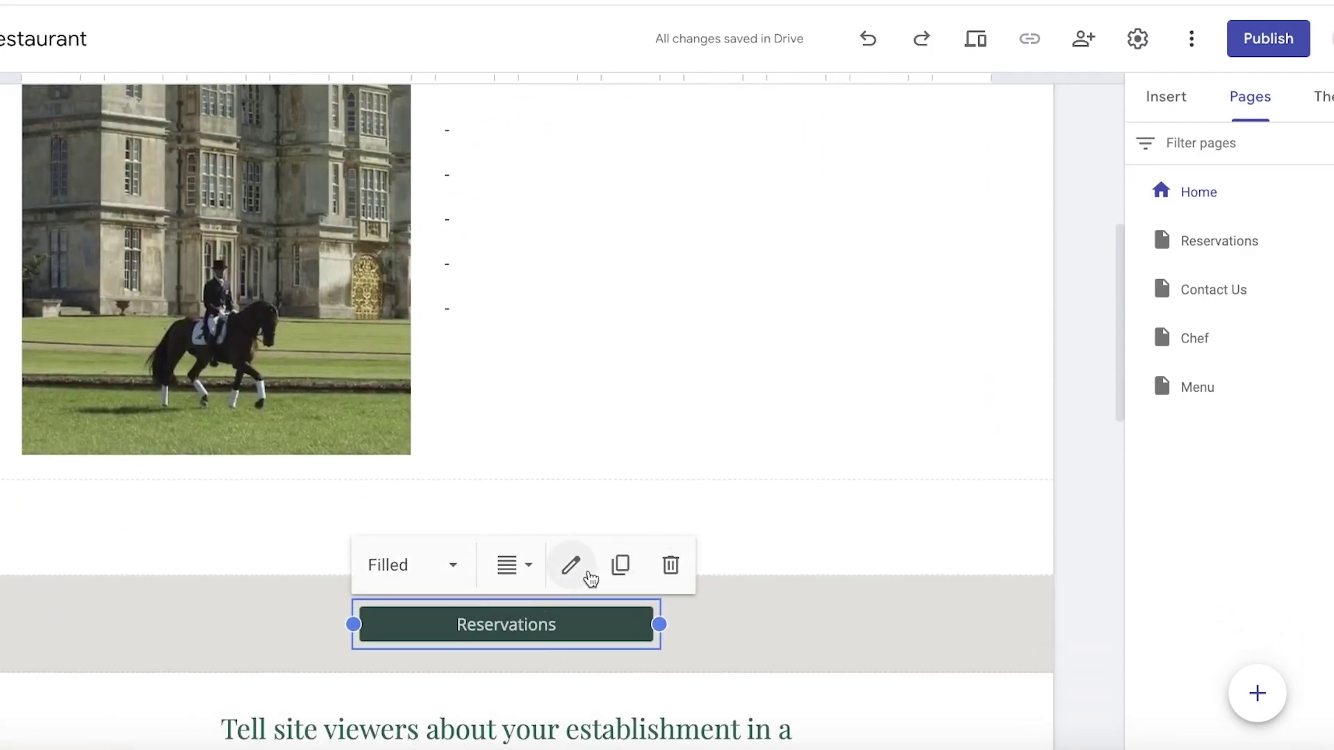
pyautogui.scroll(-1, 524, 590)
pyautogui.click(452, 563)
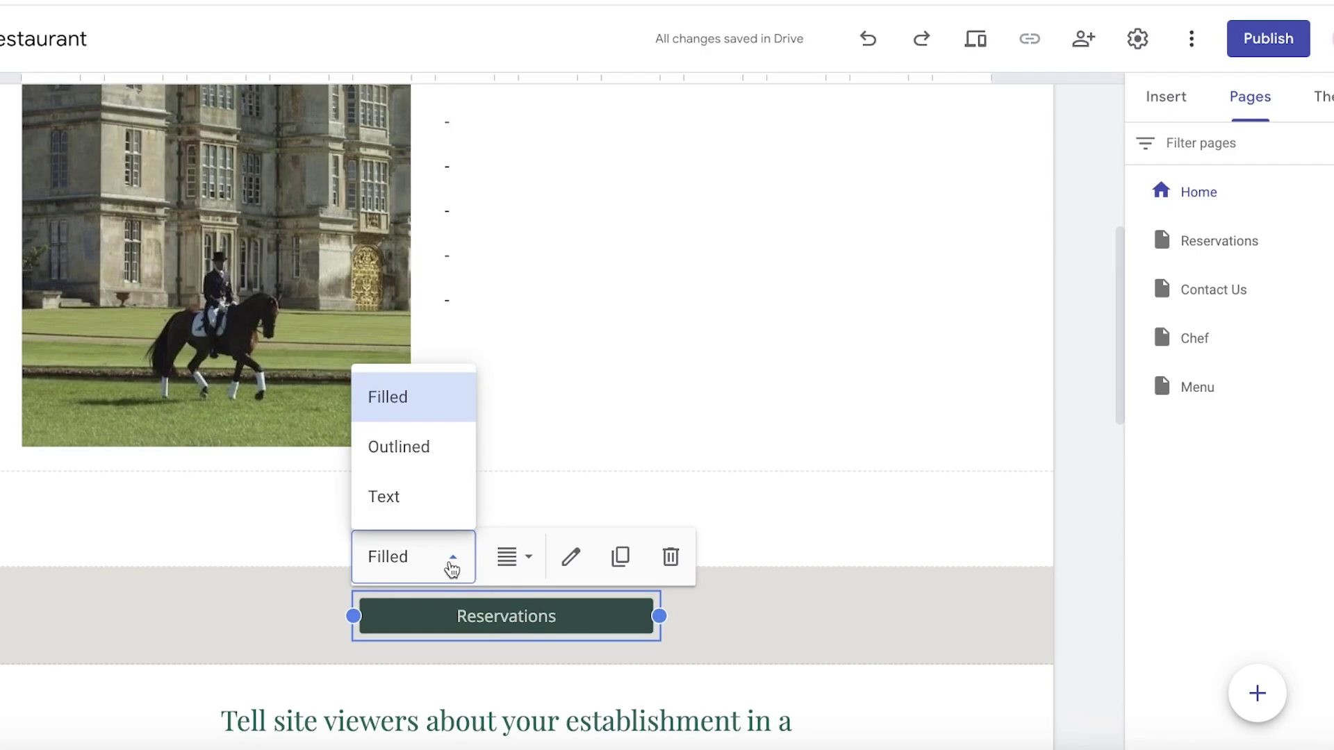
pyautogui.click(507, 556)
pyautogui.click(929, 448)
pyautogui.click(527, 593)
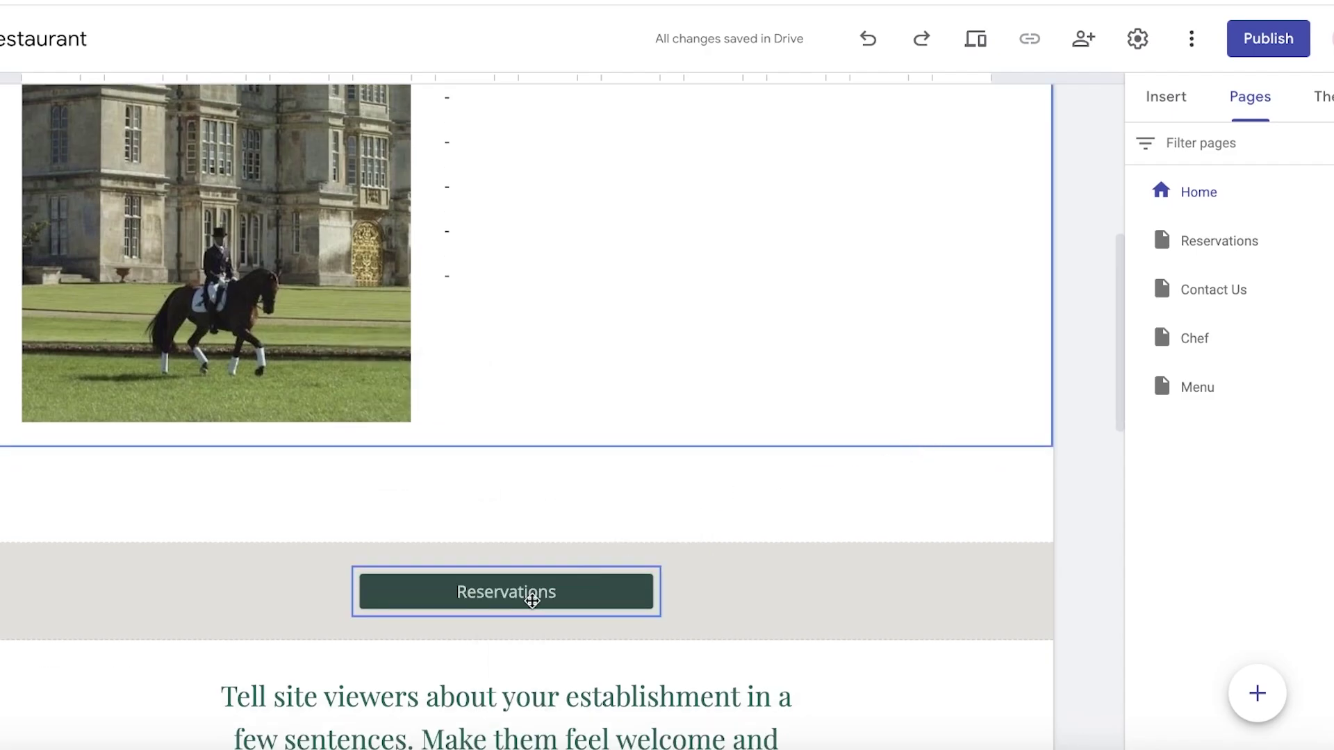
# - Replace the button's google.com link with the site's Reservations page and update it
pyautogui.doubleClick(531, 592)
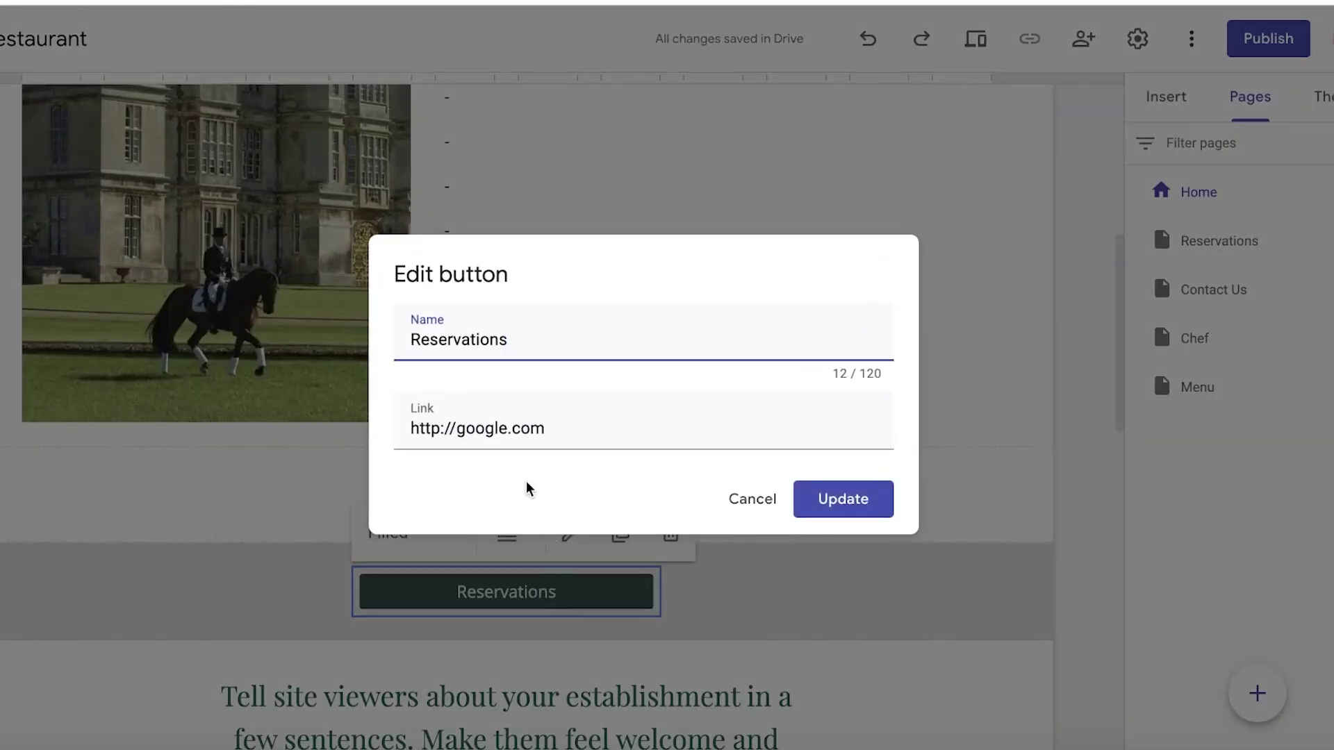
pyautogui.click(521, 431)
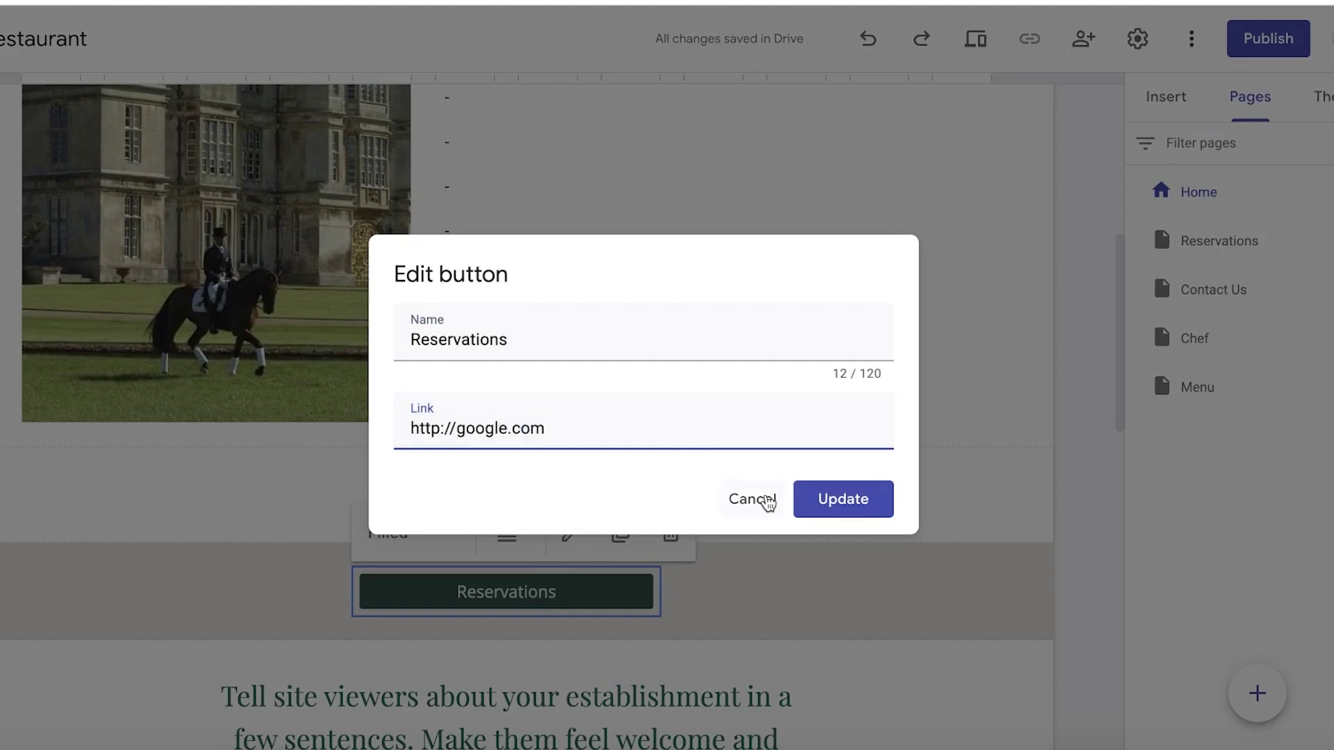
pyautogui.tripleClick(694, 435)
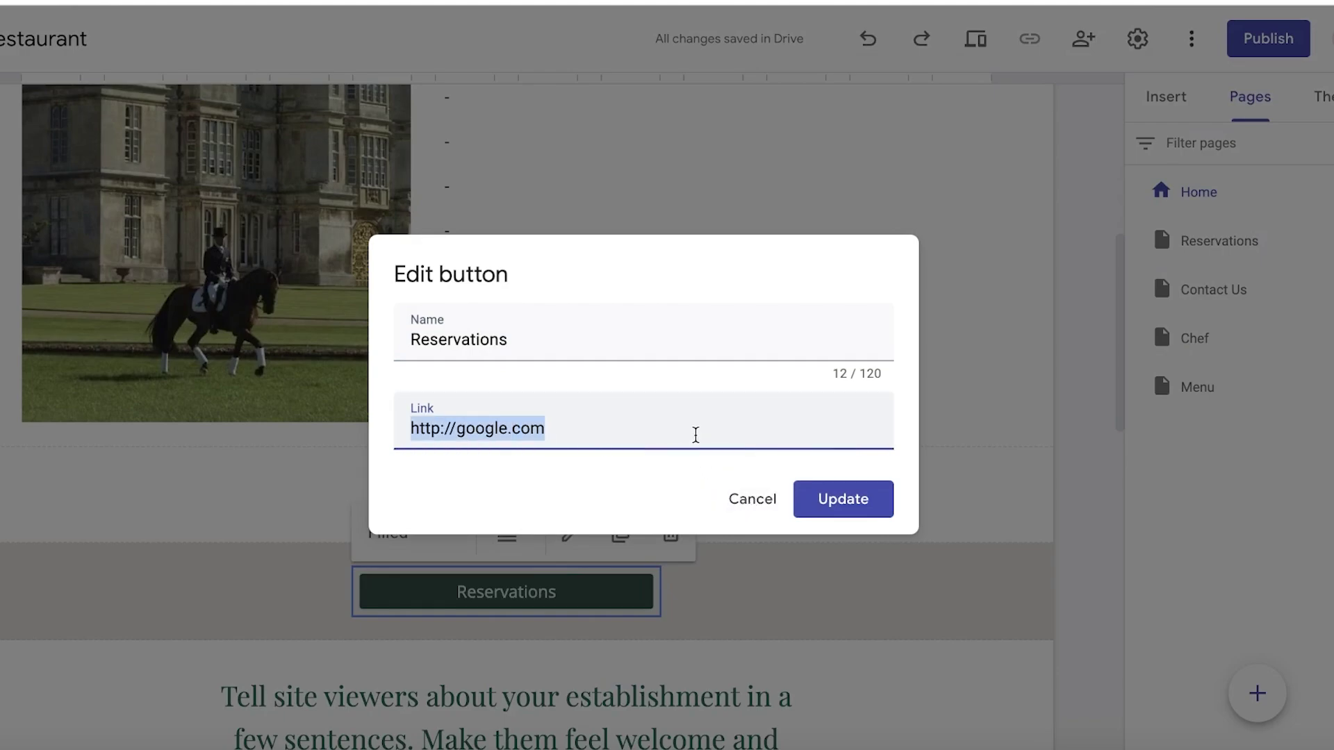
pyautogui.press('BackSpace')
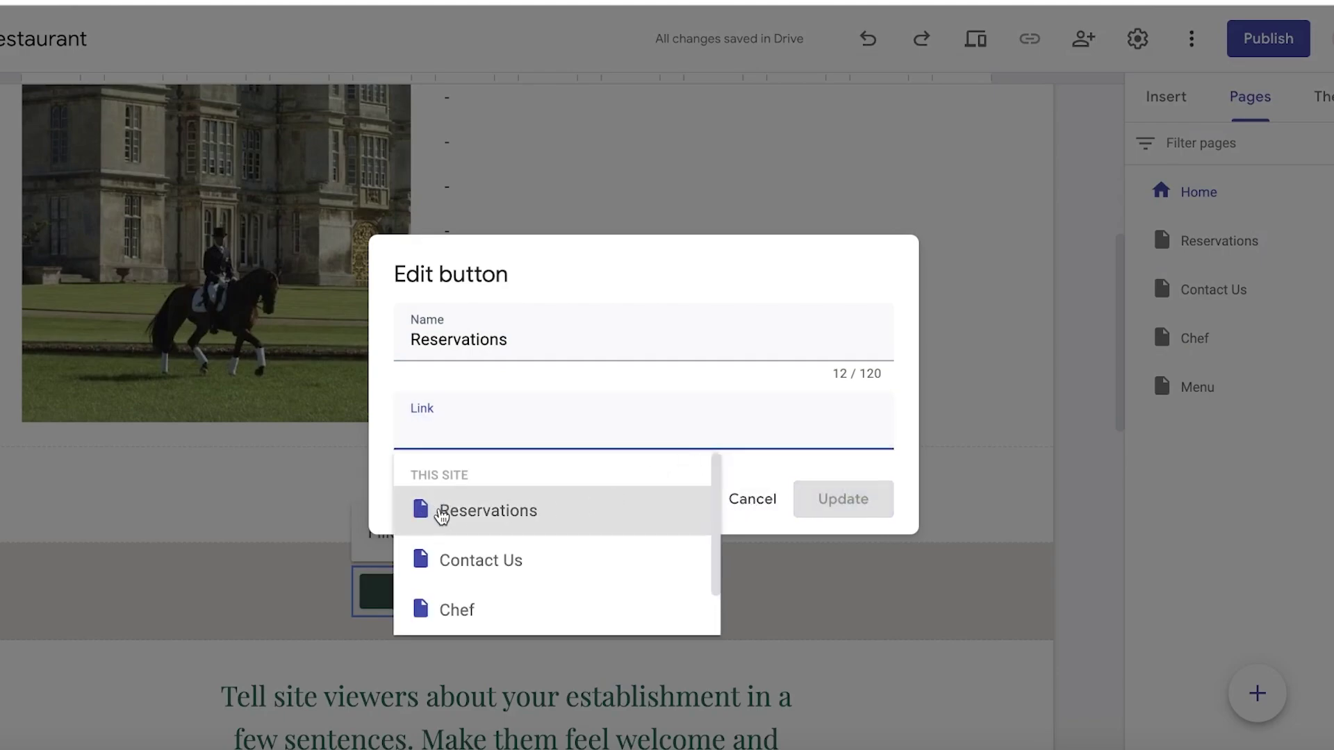
pyautogui.click(442, 515)
pyautogui.click(825, 503)
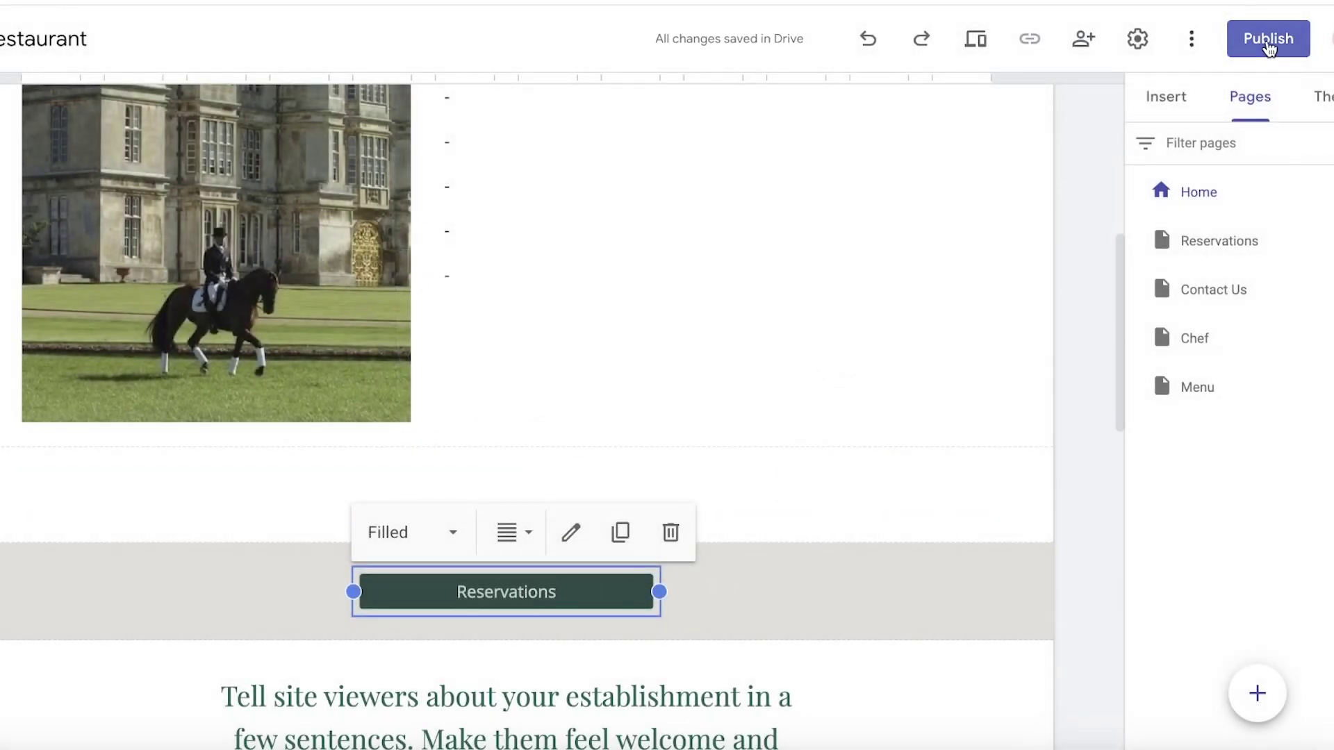
# - Publish the site at meraki-restaurant, viewable by anyone and visible to search engines
pyautogui.click(1269, 43)
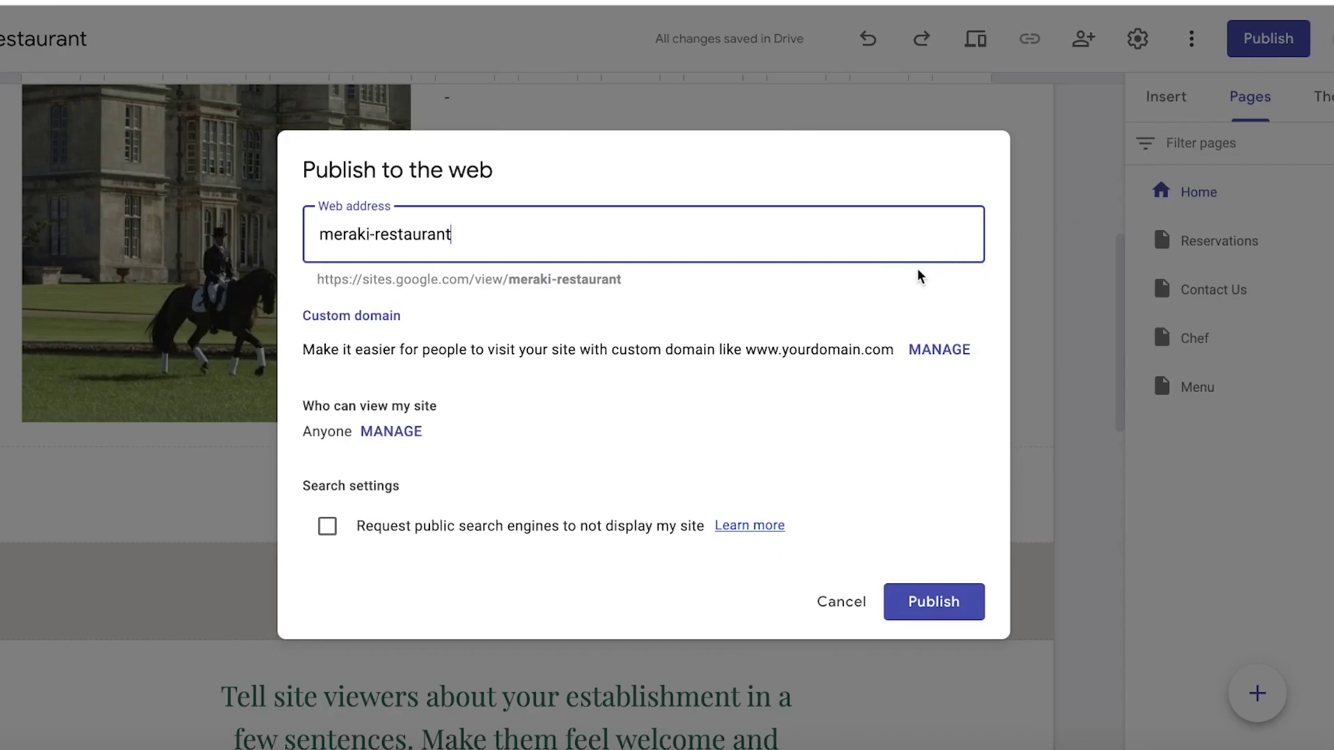
pyautogui.click(405, 435)
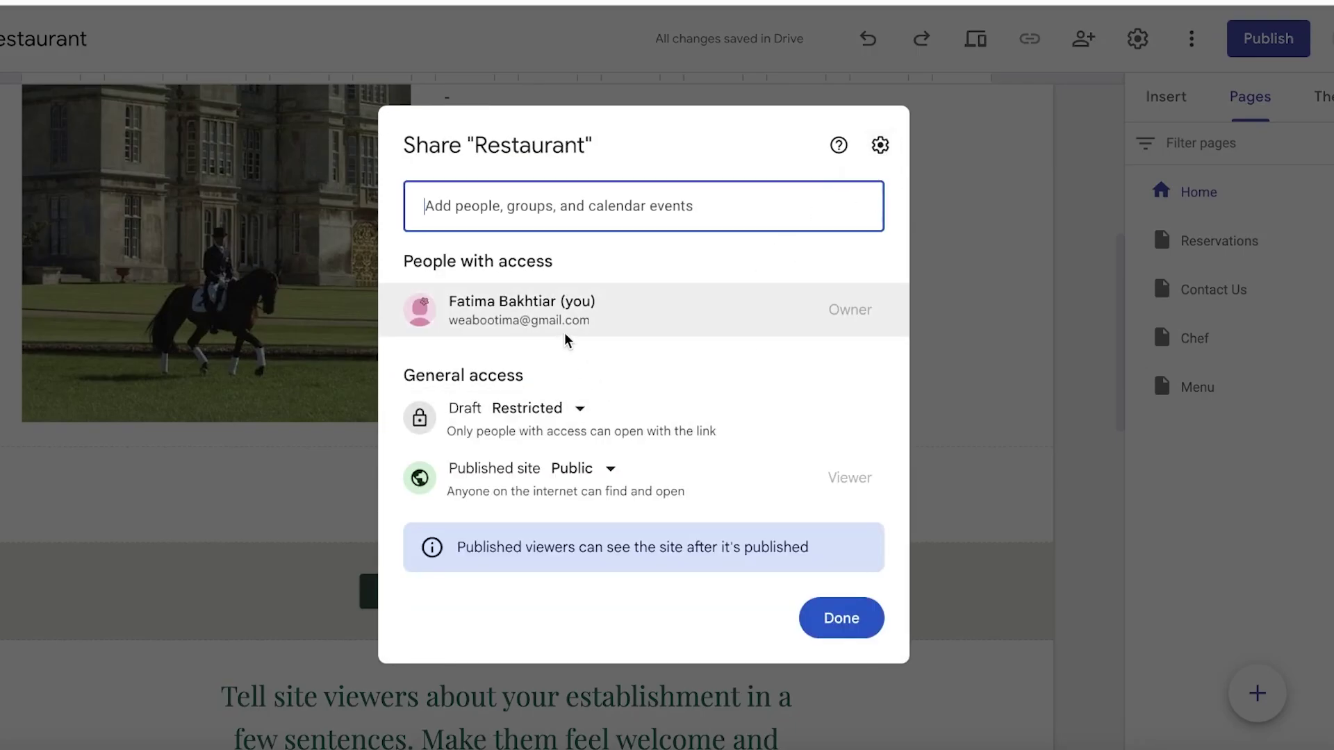
pyautogui.click(861, 617)
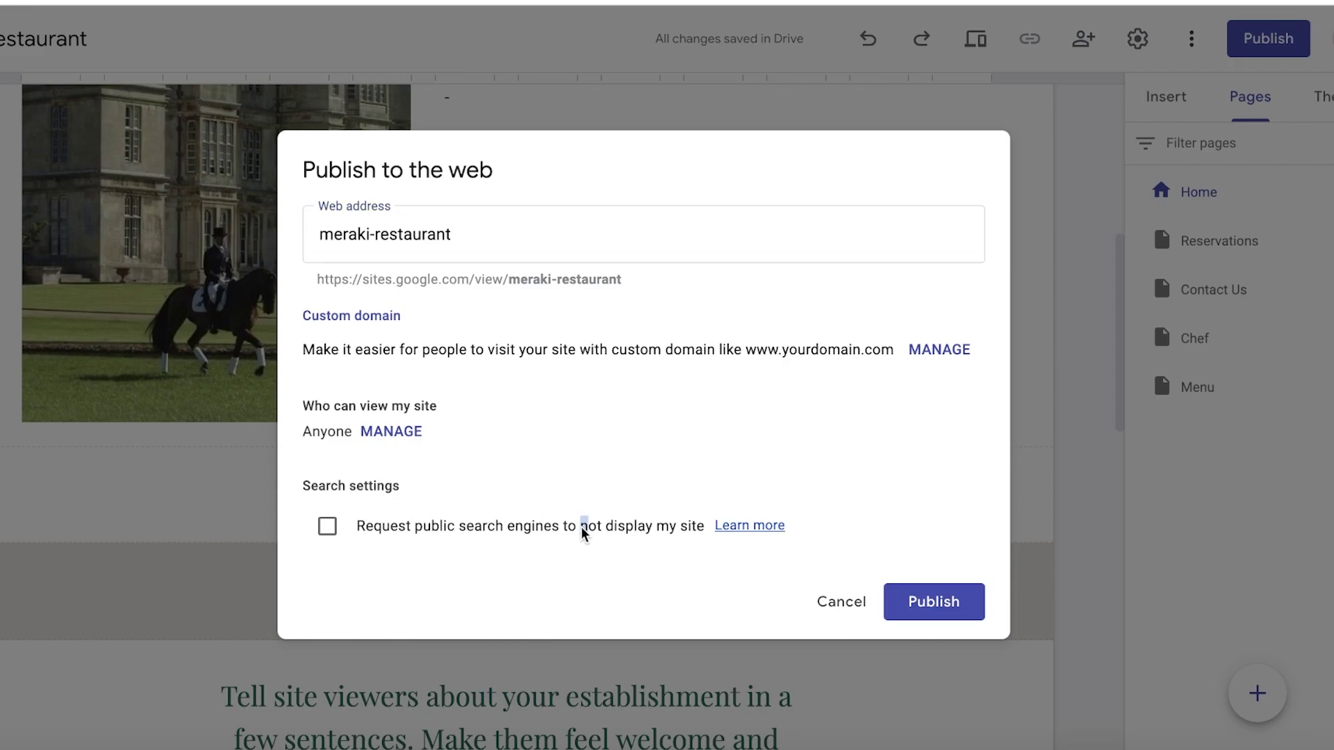
pyautogui.click(498, 539)
pyautogui.click(571, 529)
pyautogui.click(968, 605)
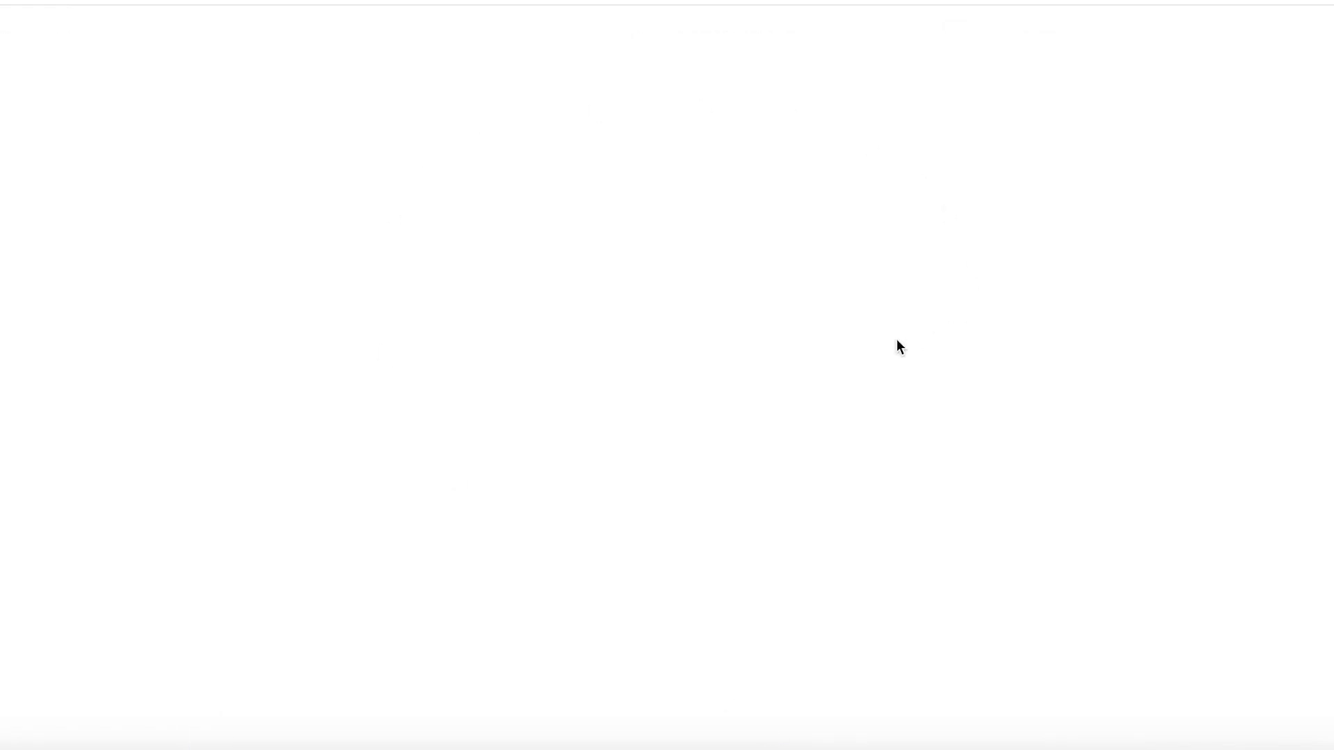
# - Open the live published site from the Publish options
pyautogui.scroll(-8, 761, 351)
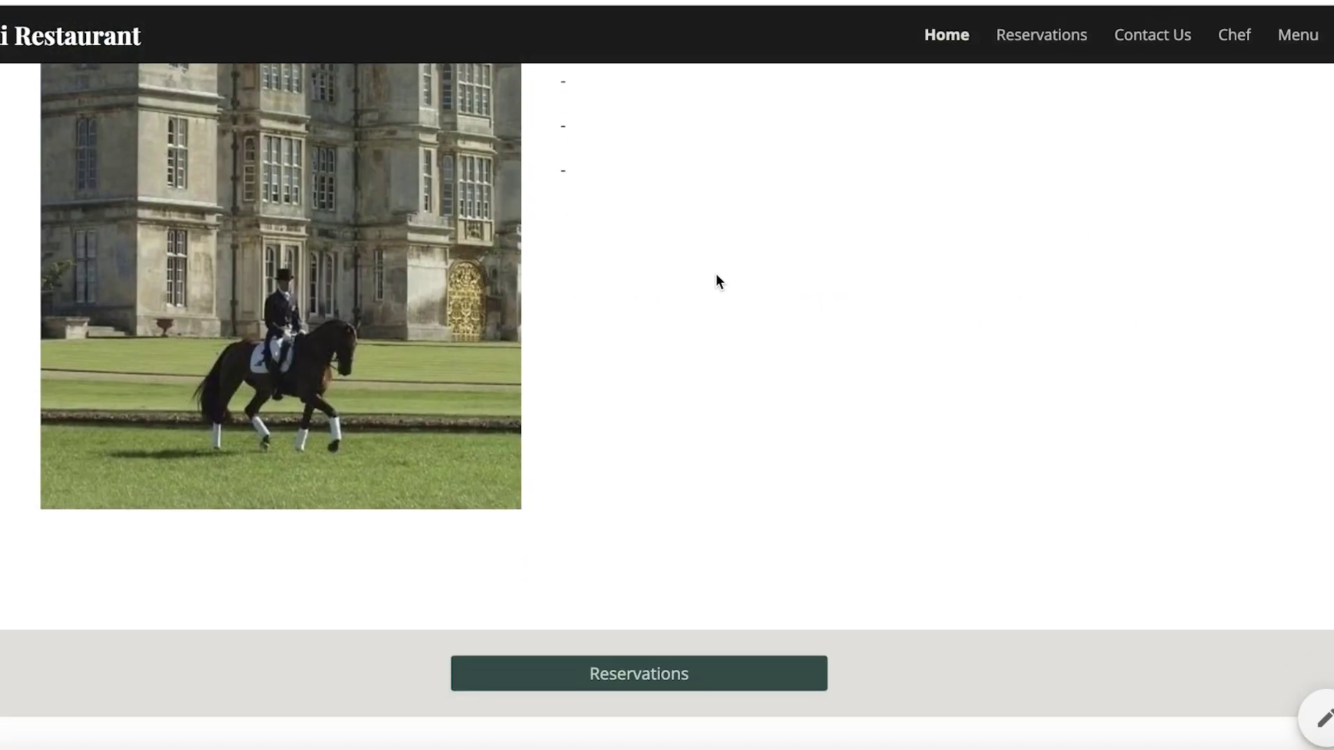
pyautogui.scroll(-4, 719, 282)
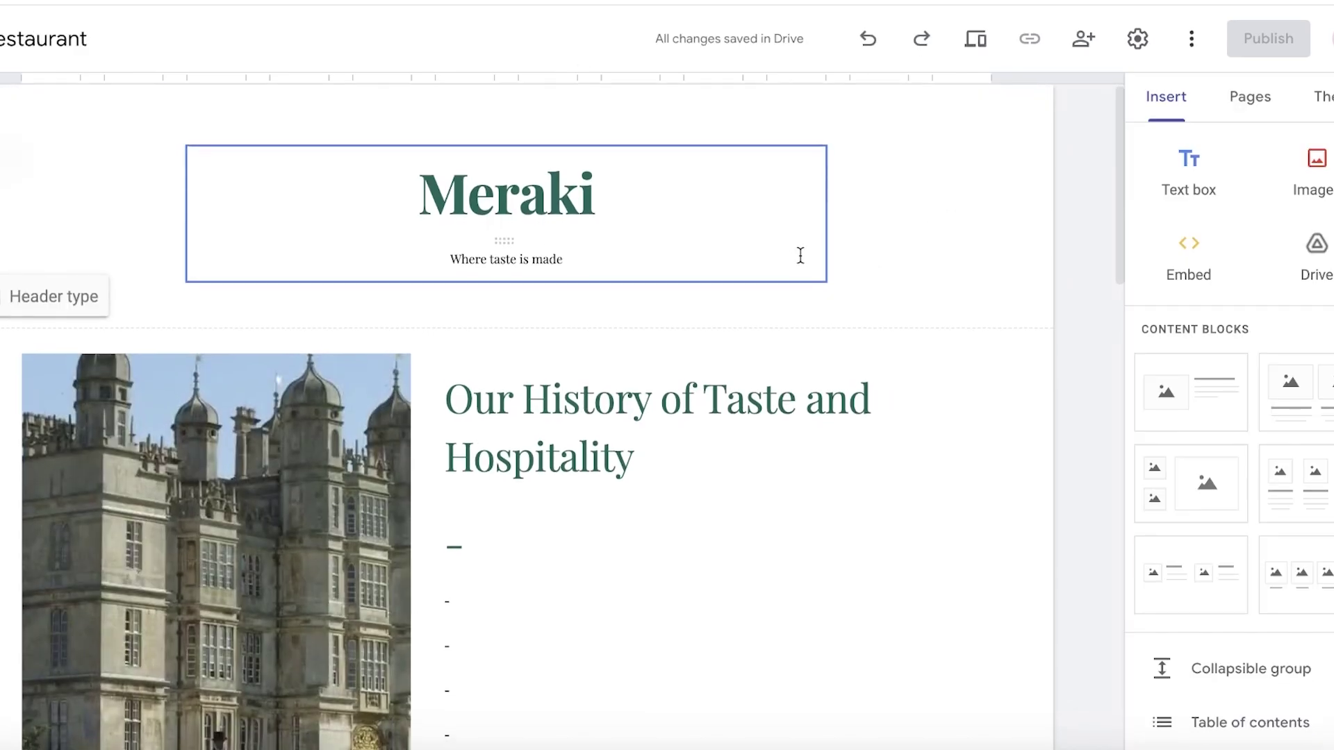
pyautogui.click(506, 201)
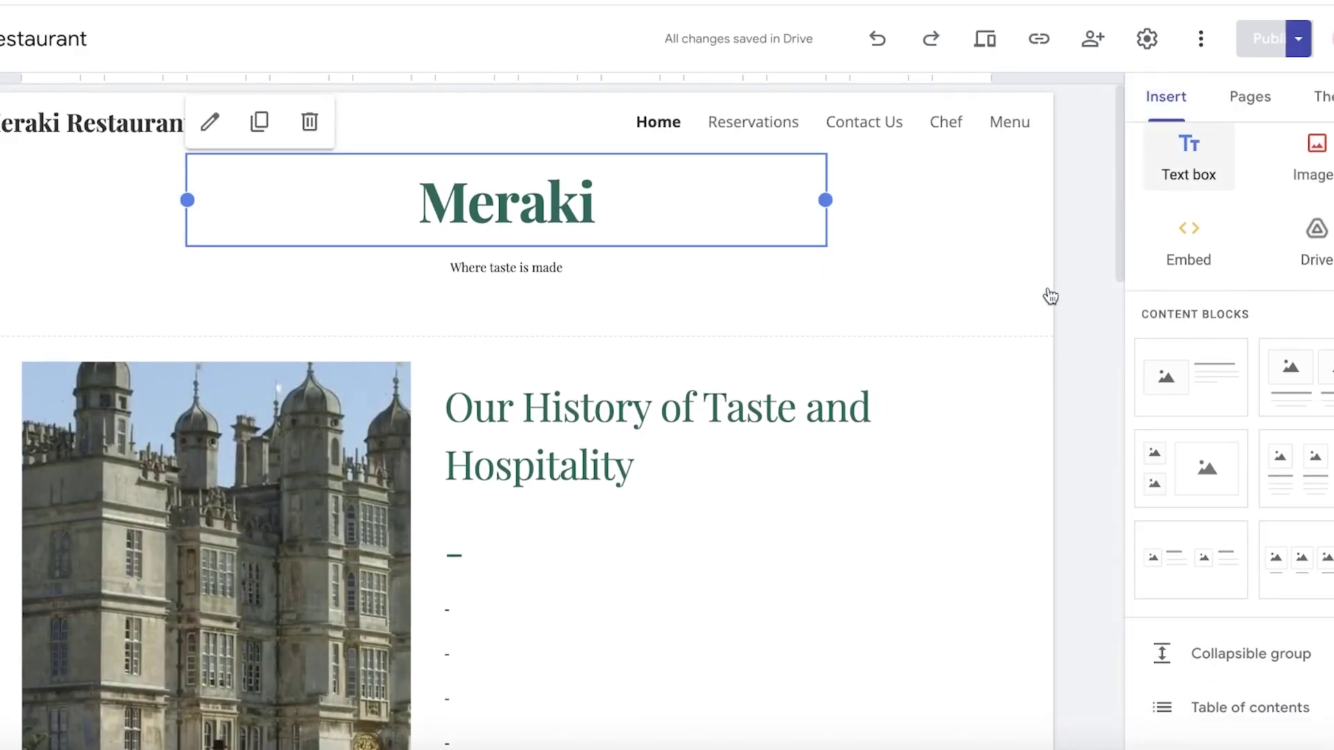
pyautogui.click(1298, 40)
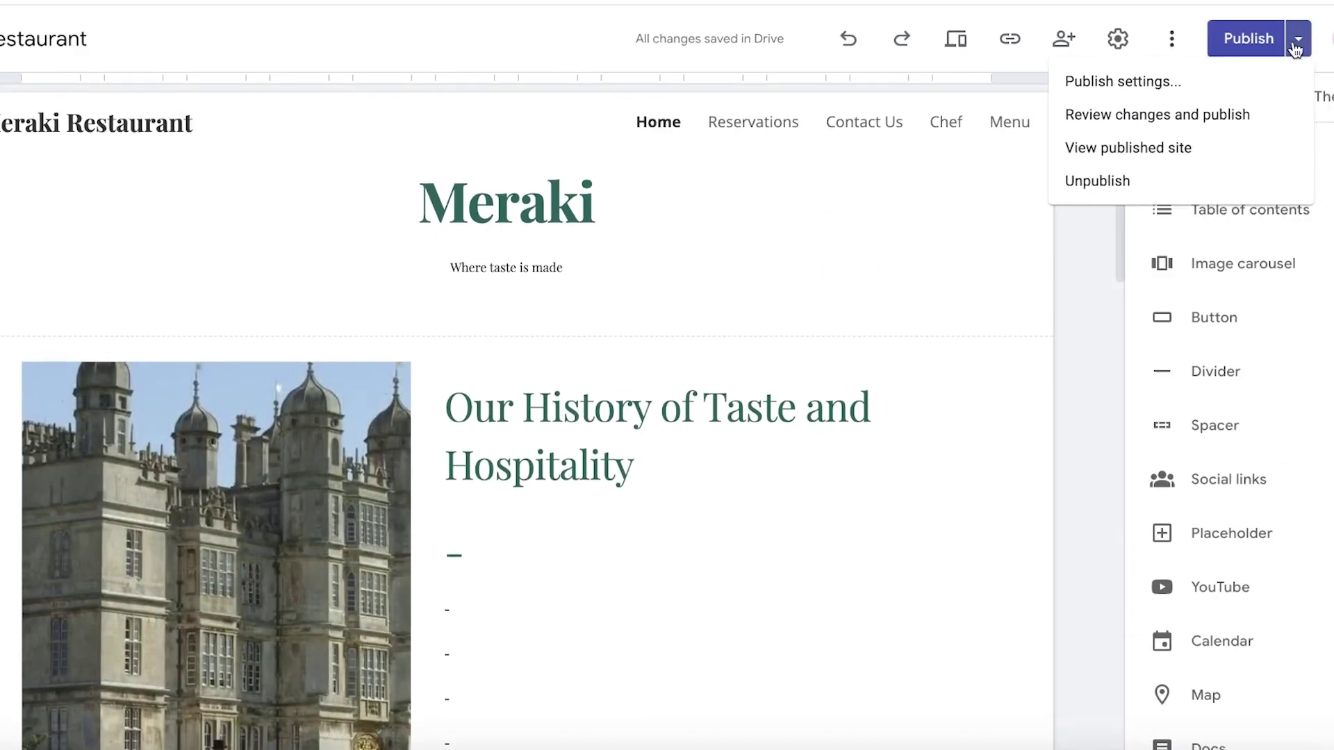
pyautogui.click(1152, 151)
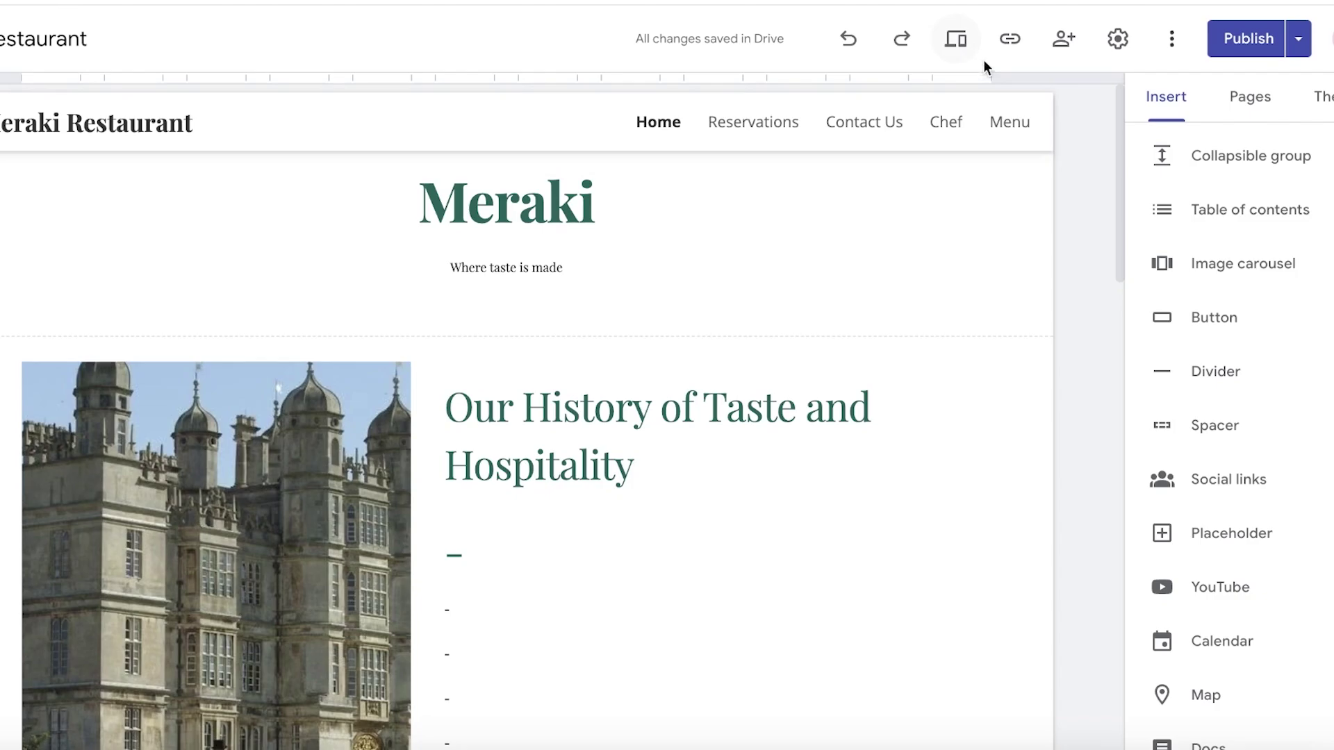
# - Check the embedded reservation form on the live Reservations page
pyautogui.scroll(-6, 935, 167)
pyautogui.scroll(5, 935, 189)
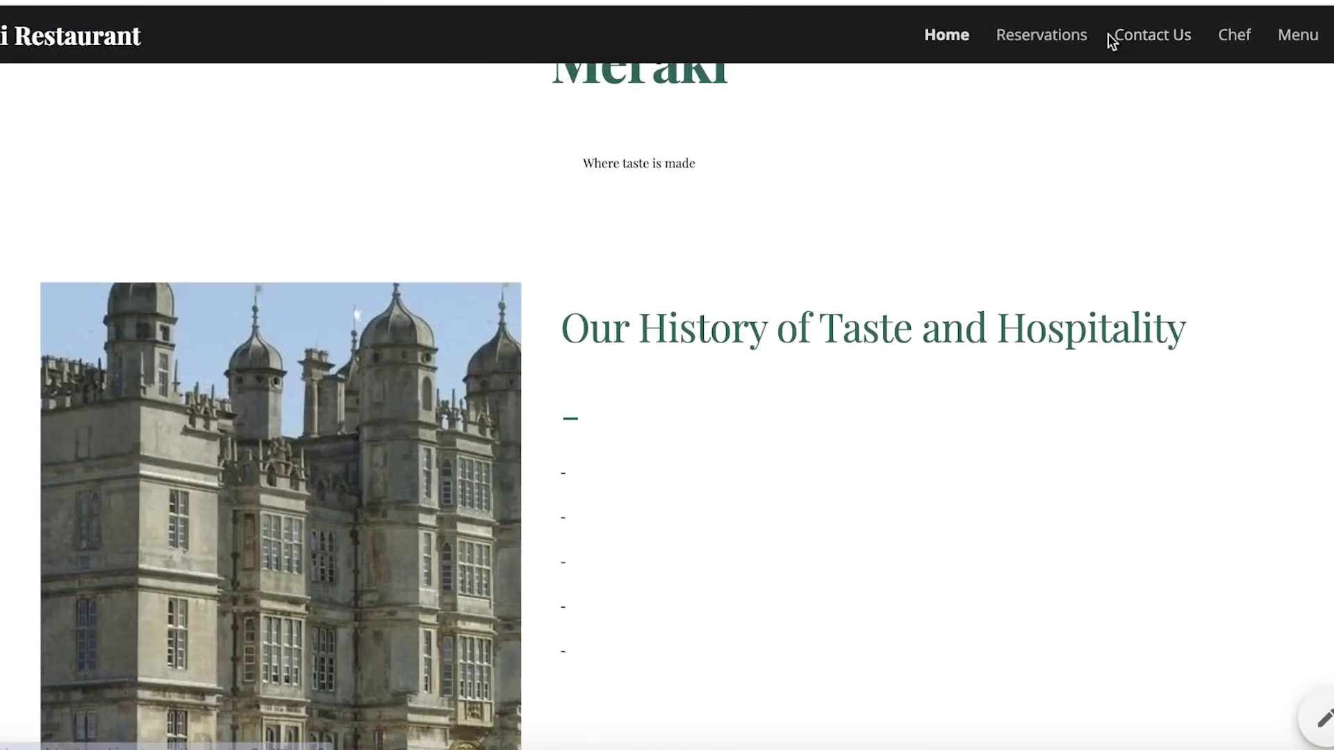
pyautogui.click(1033, 38)
pyautogui.scroll(-5, 1076, 134)
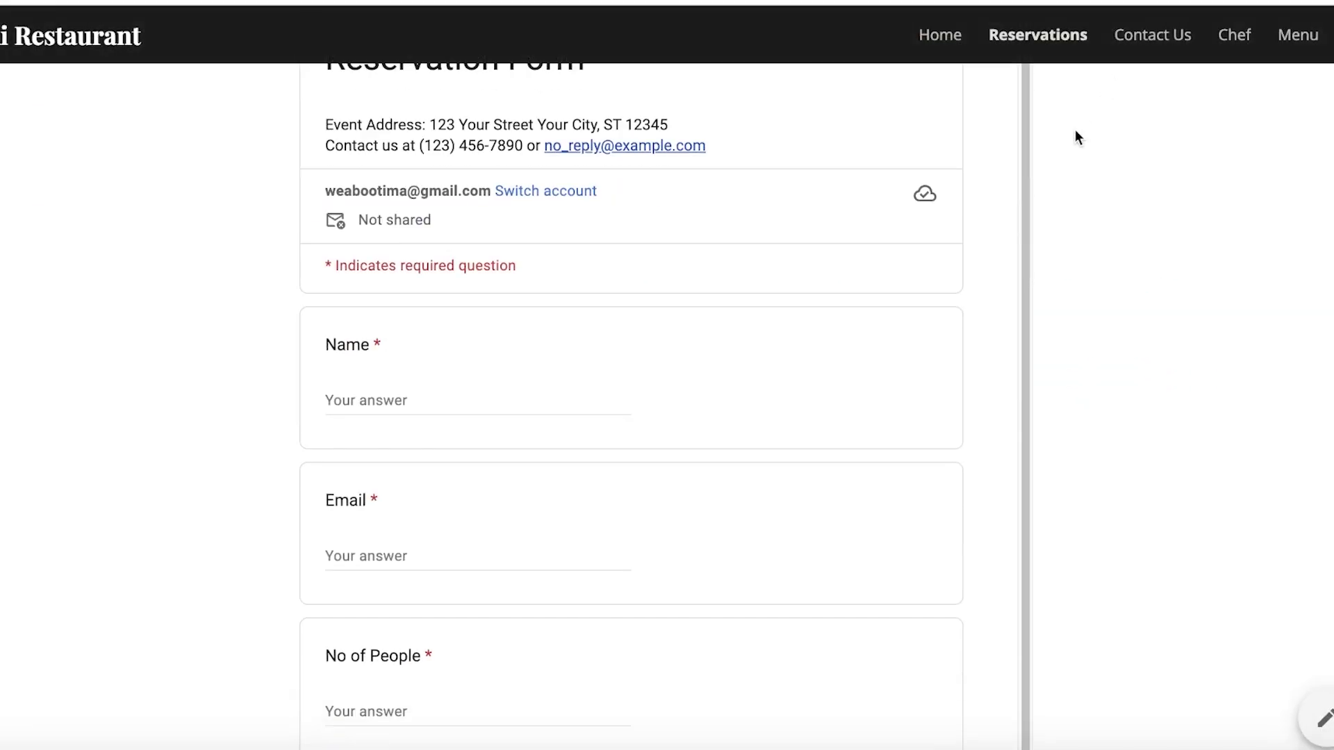
pyautogui.scroll(3, 1182, 110)
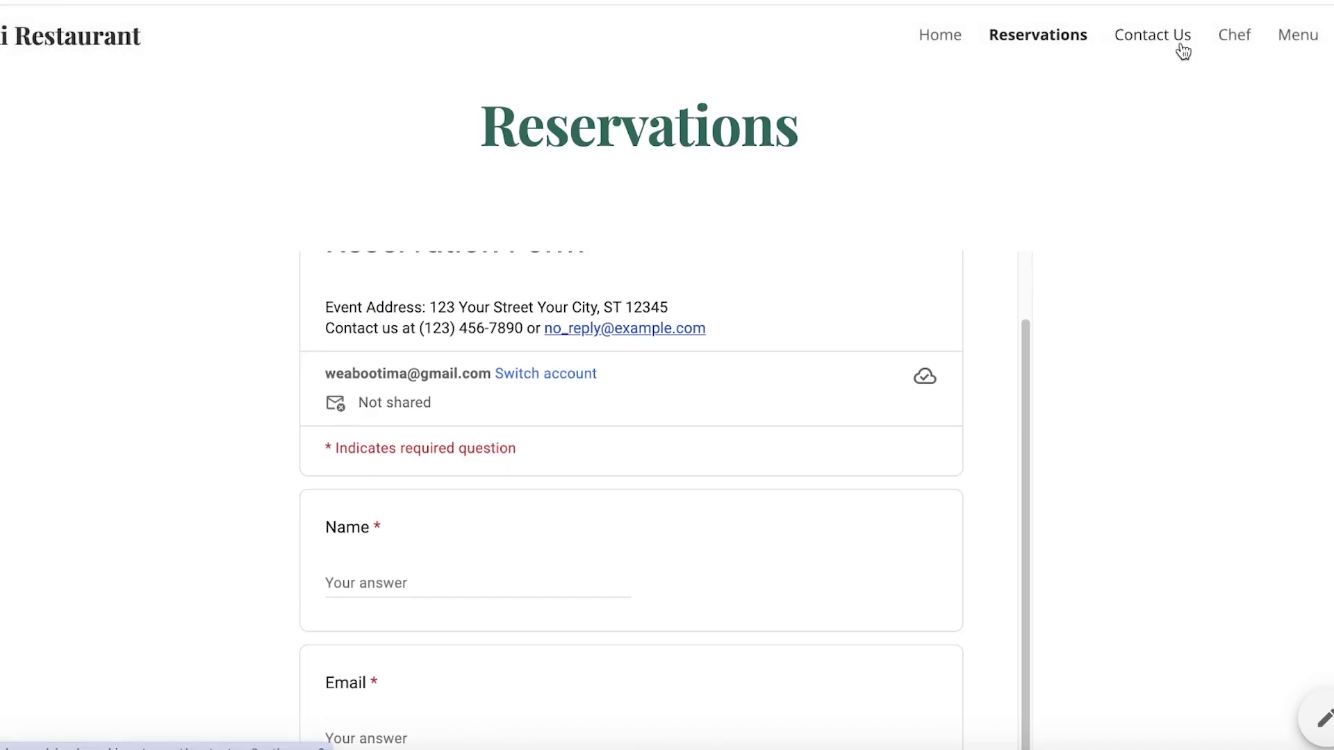
# - View the live Contact Us page and scroll through its dining-room photo
pyautogui.click(1177, 40)
pyautogui.scroll(-2, 1250, 119)
pyautogui.scroll(2, 1248, 167)
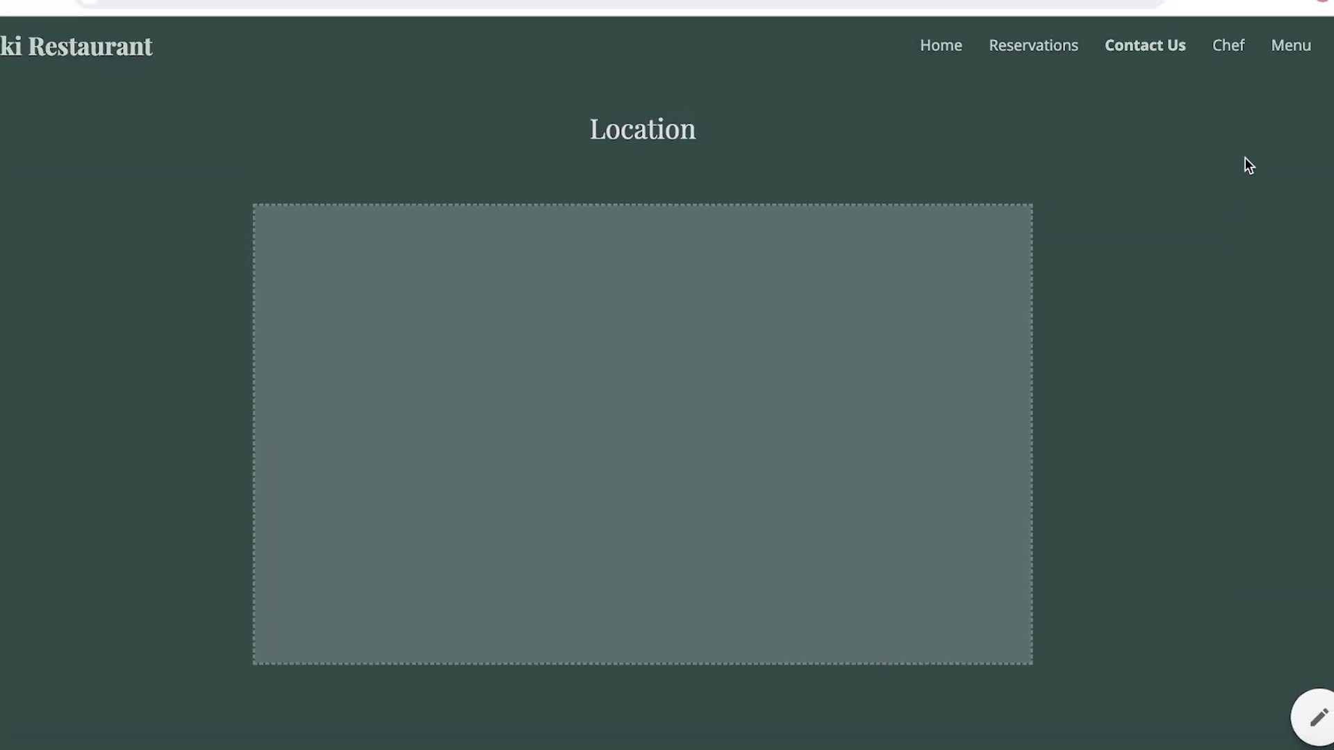
pyautogui.scroll(-5, 1232, 187)
pyautogui.scroll(-10, 1228, 185)
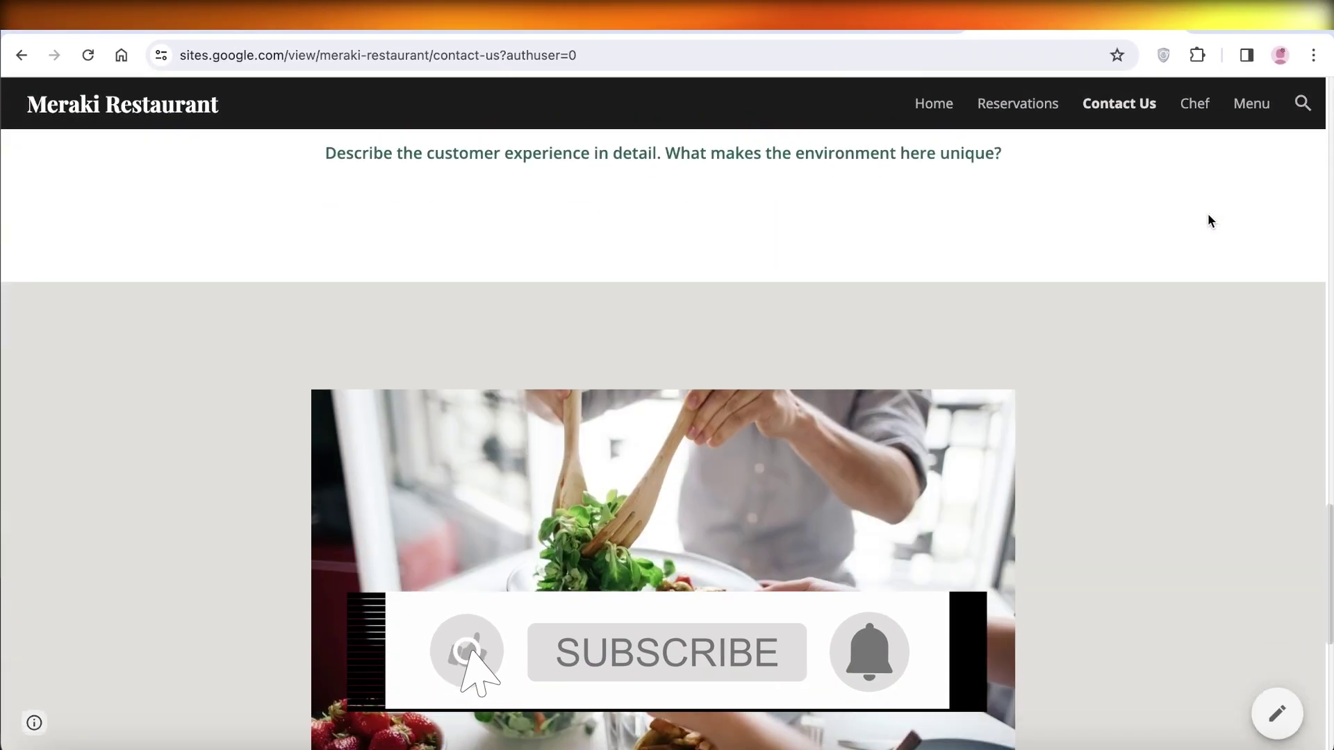
pyautogui.scroll(-2, 1227, 188)
pyautogui.scroll(-5, 1208, 228)
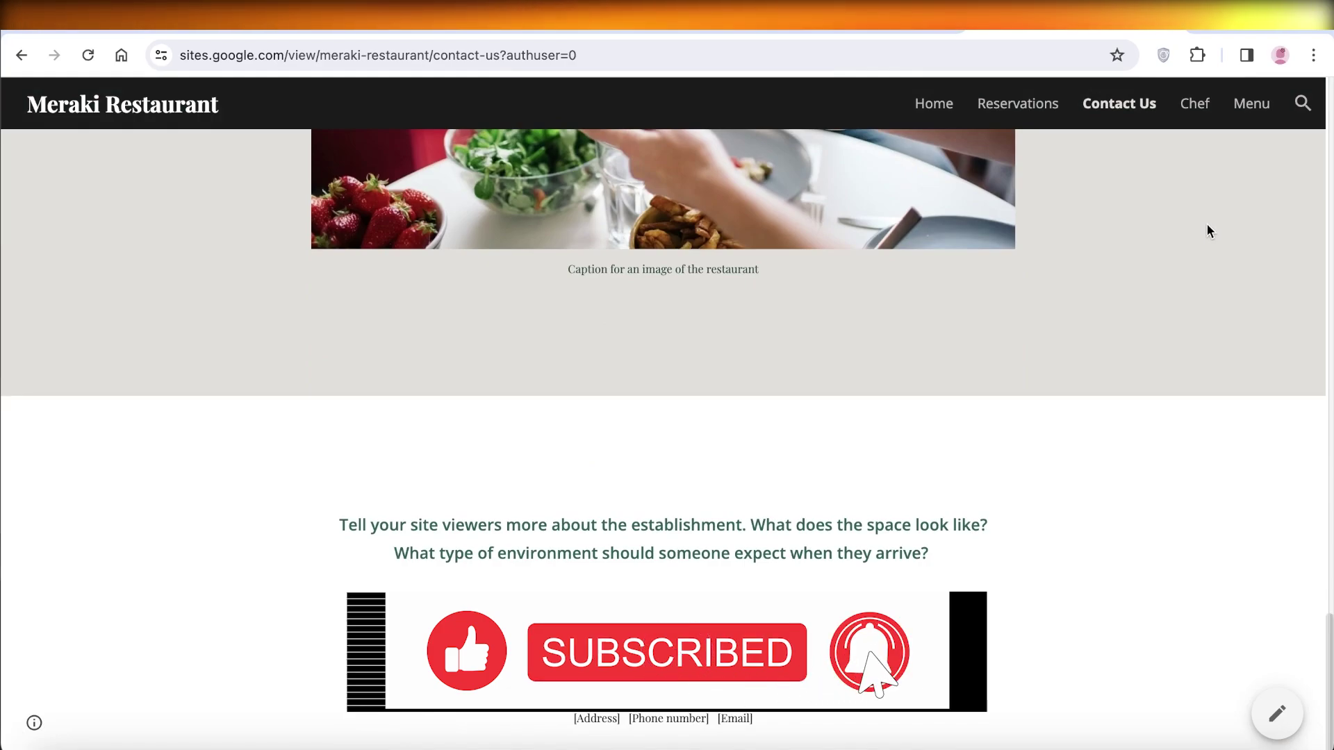
pyautogui.scroll(5, 1206, 227)
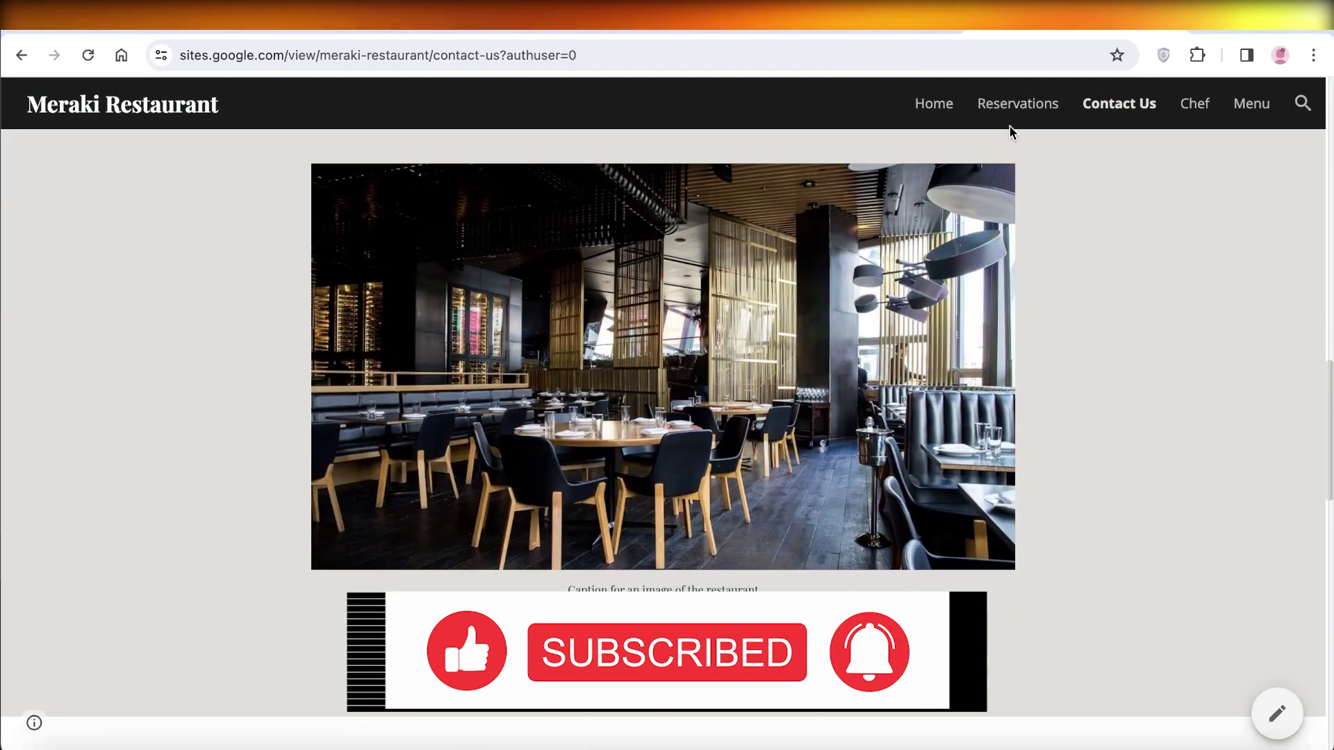